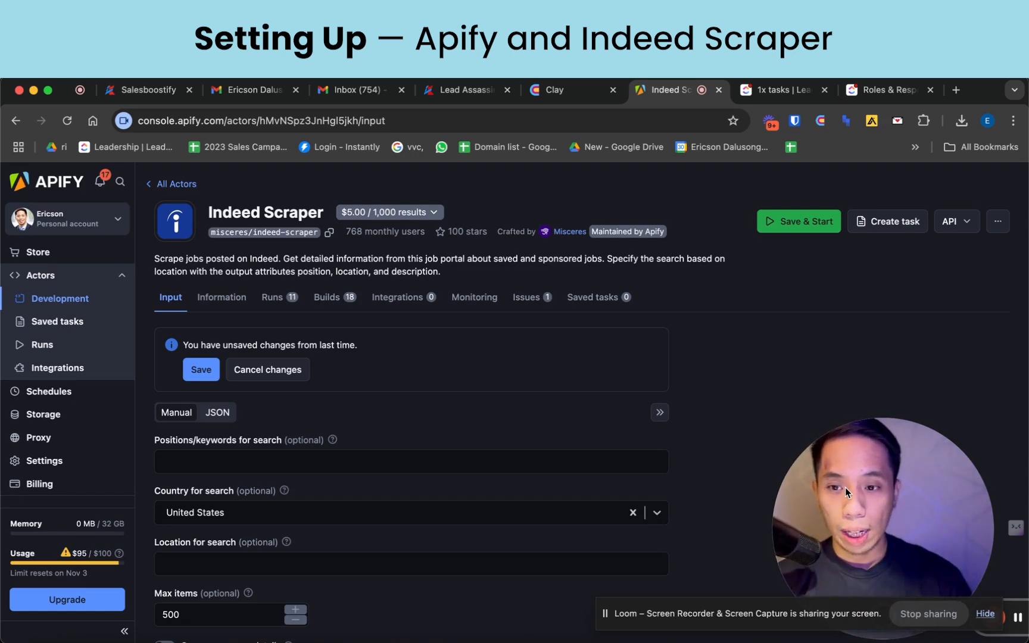
- Enter "SDR, Sales Development Representative, Business Development Representative" as the Indeed Scraper's positions/keywords for search
scroll(487, 387, "down", 1)
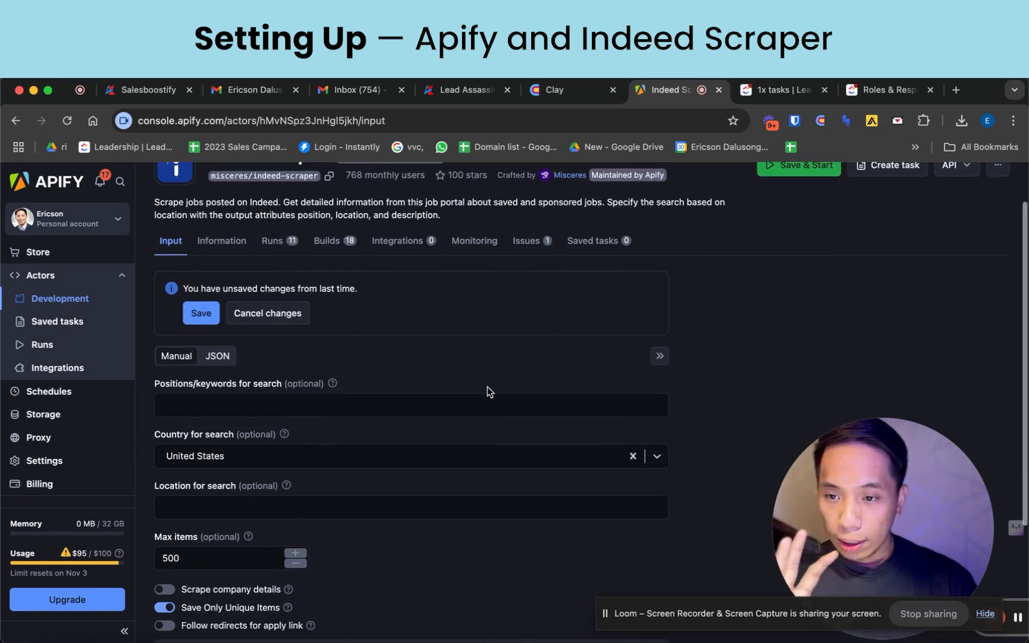
scroll(487, 386, "down", 1)
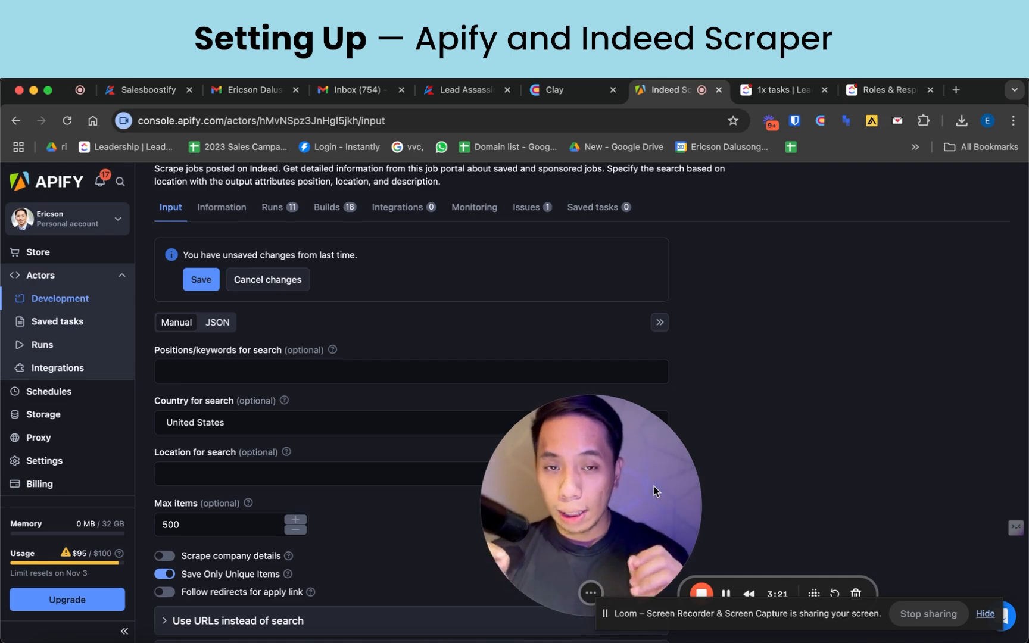
left_click(271, 378)
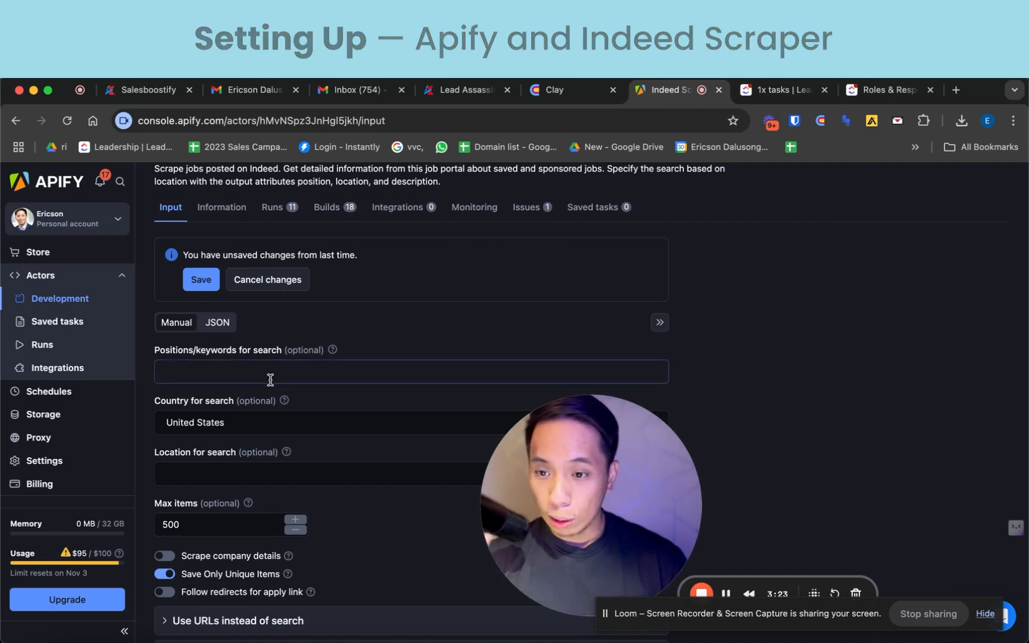
scroll(271, 378, "down", 1)
scroll(272, 379, "down", 1)
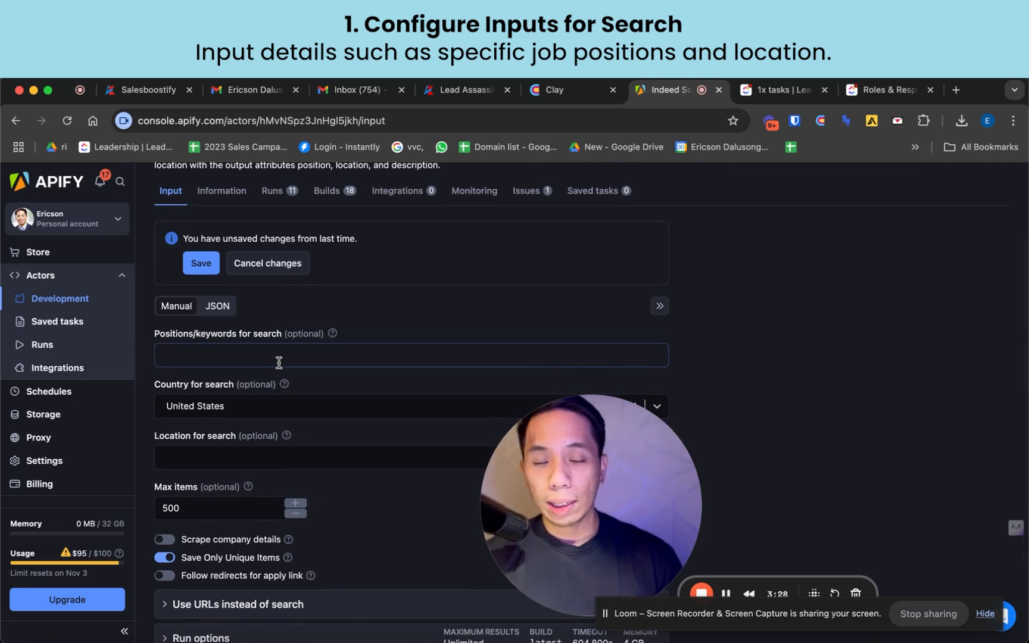
left_click(279, 362)
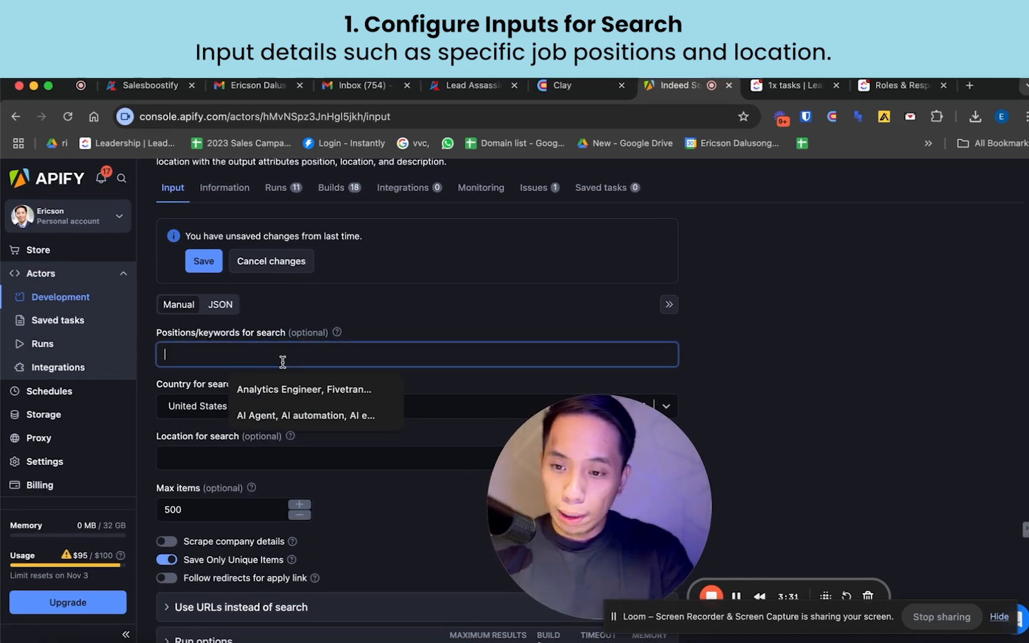
type("SDR")
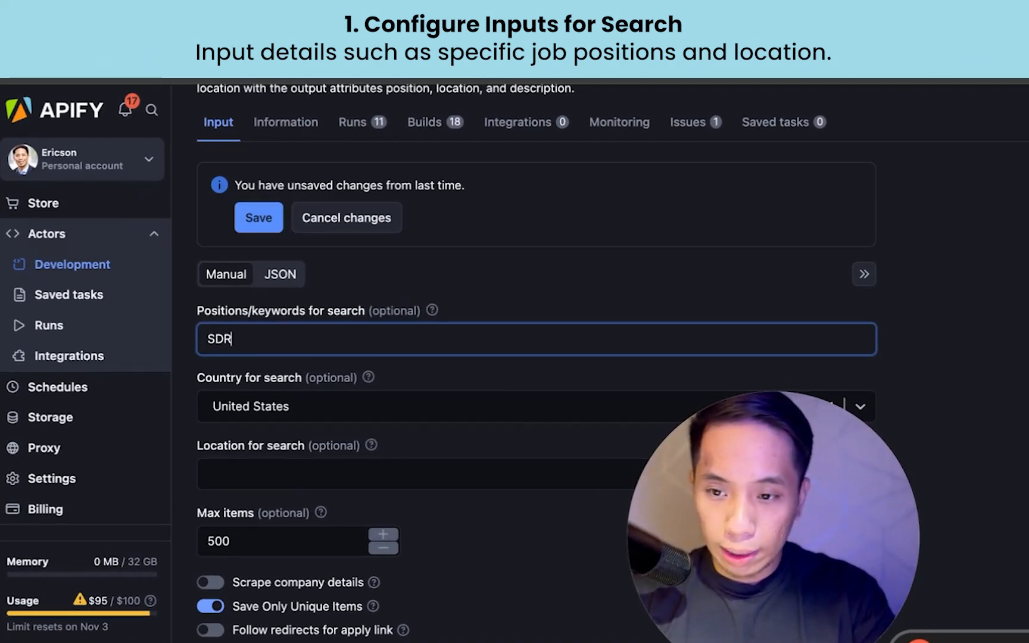
type(" Sales Development")
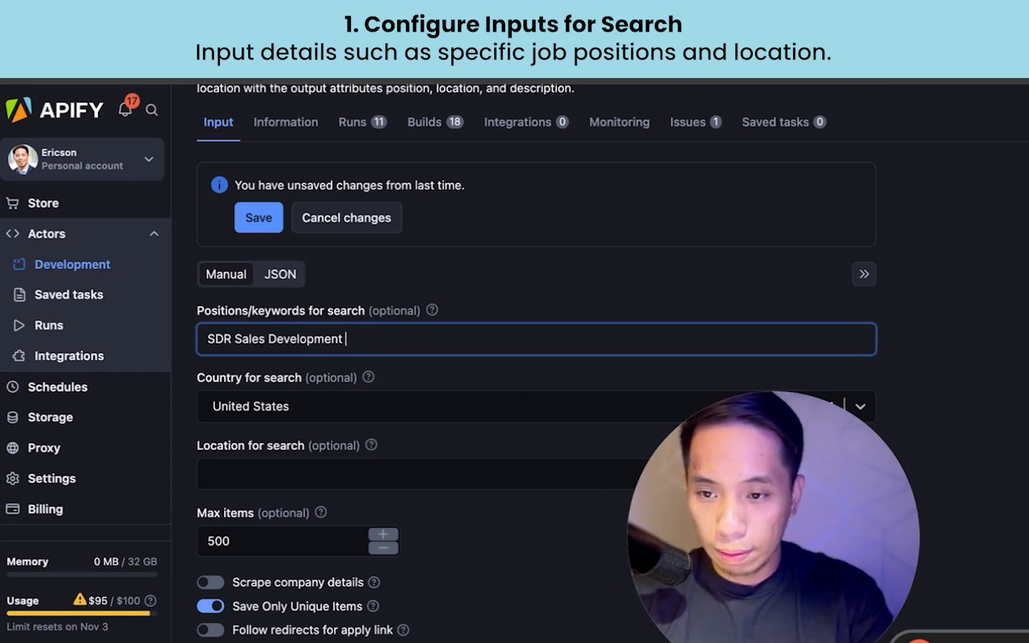
type("Sales Development Representative, Business")
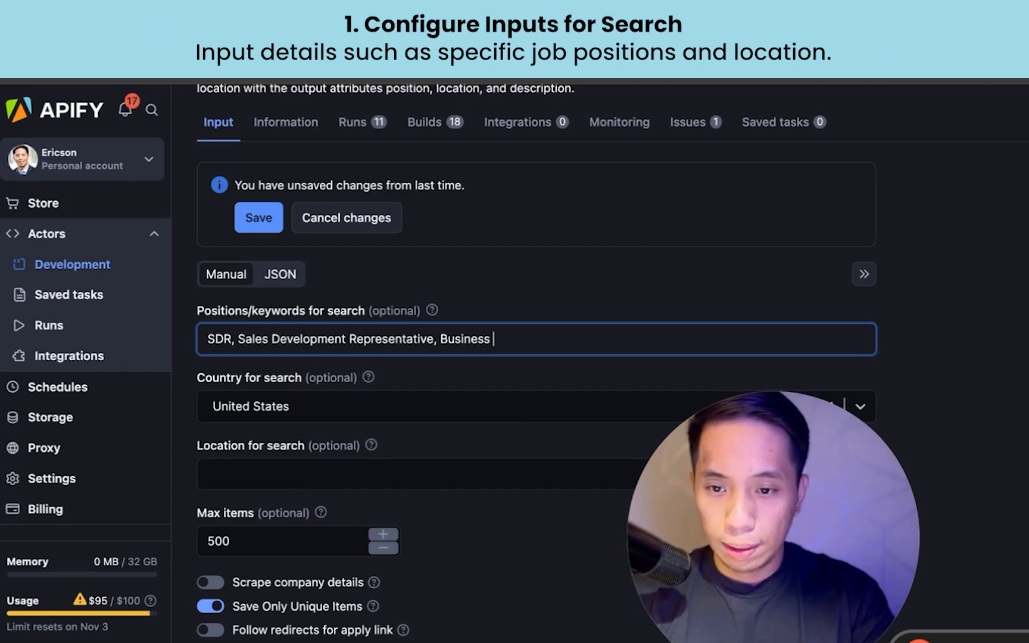
type(" Development Representa")
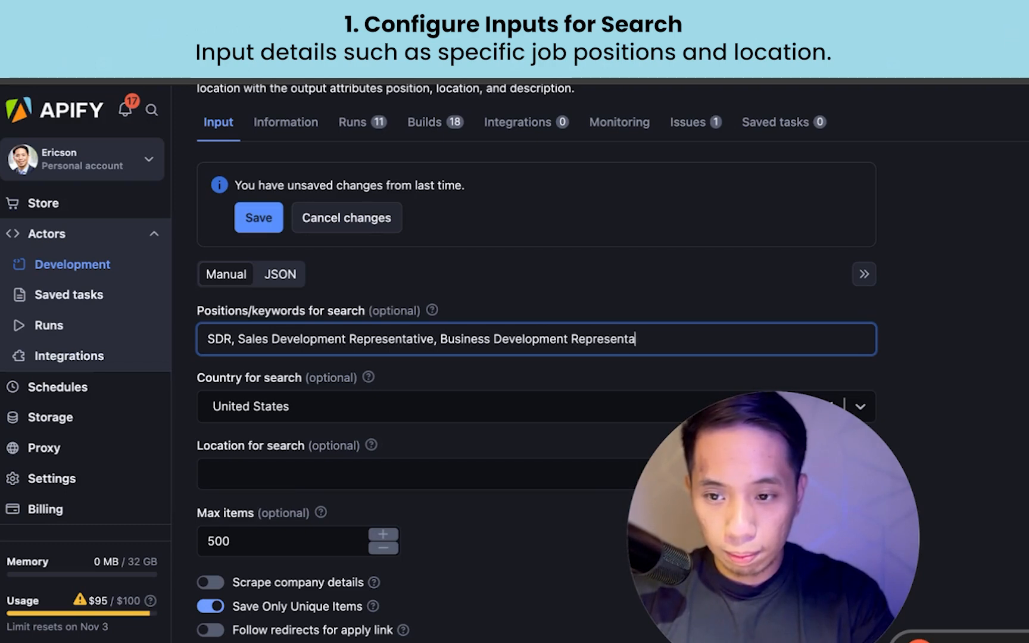
type("tive")
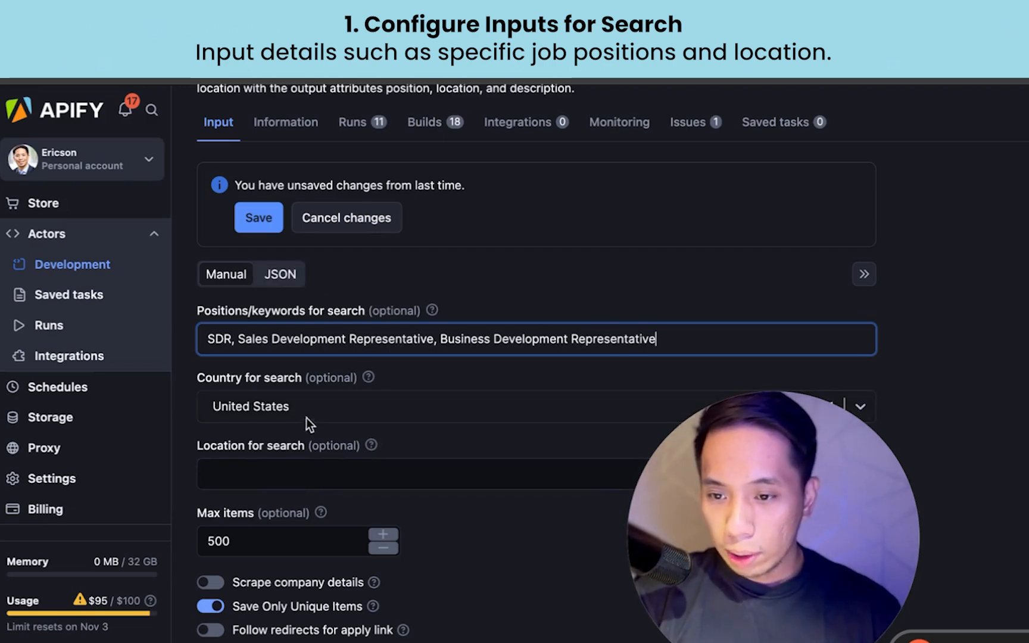
- Set the Indeed Scraper's maximum items to 50, then save the input and start the run
scroll(306, 418, "up", 1)
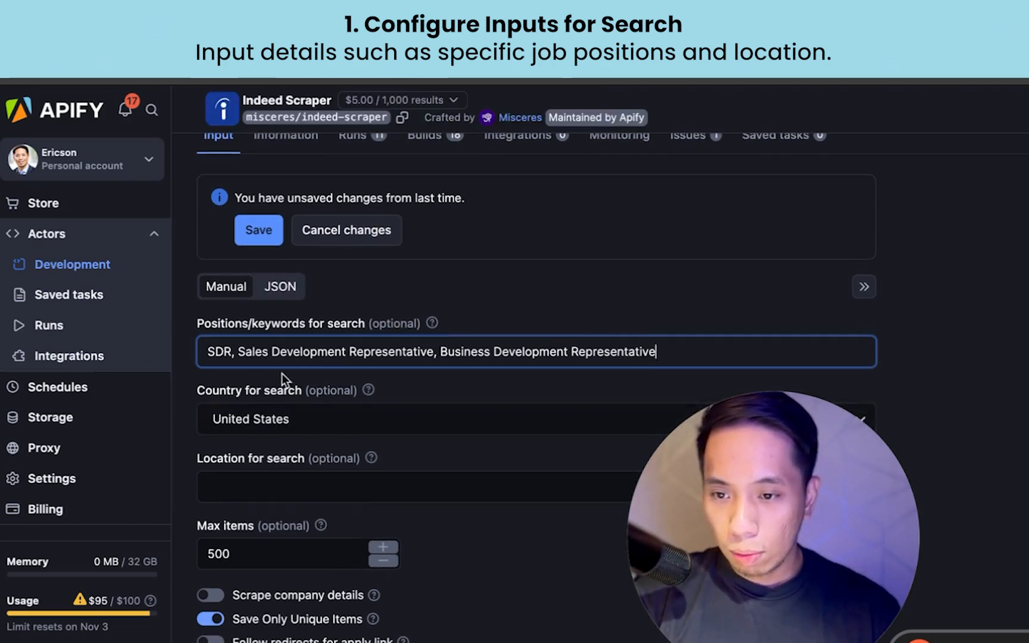
scroll(366, 445, "down", 3)
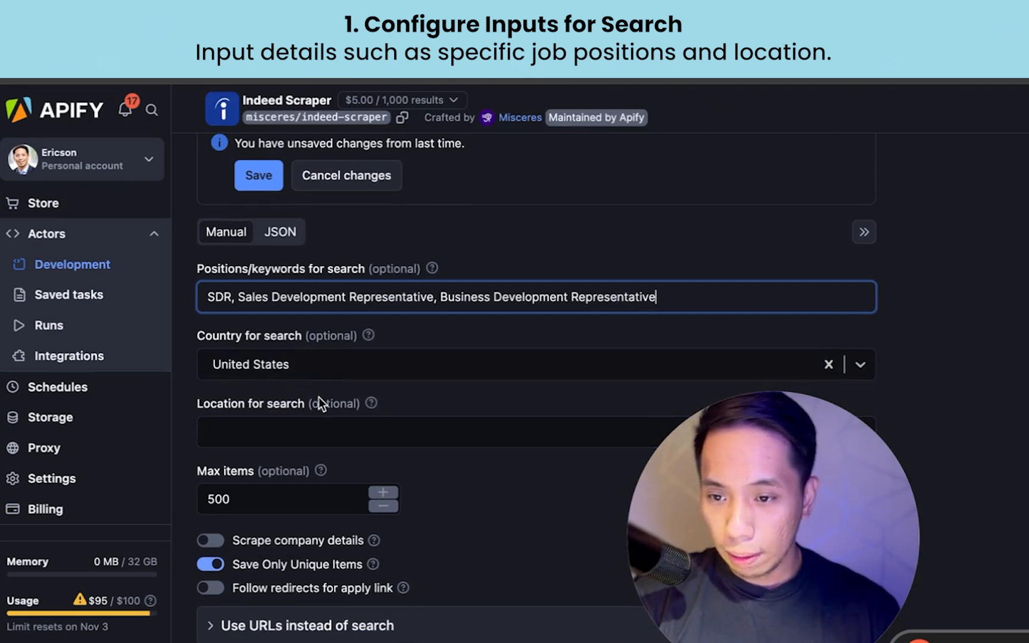
scroll(333, 447, "down", 2)
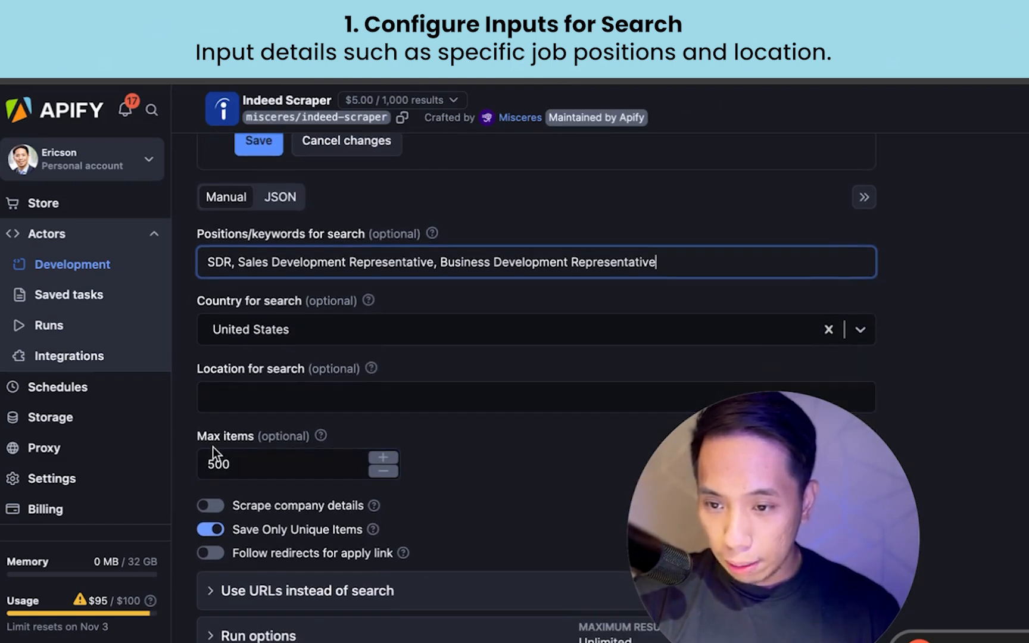
double_click(256, 463)
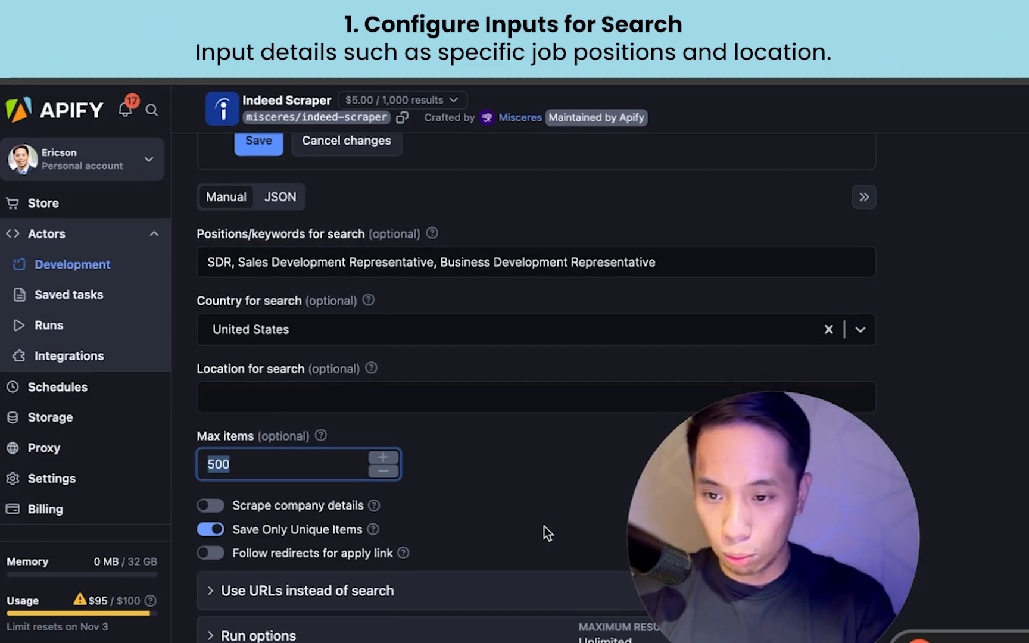
type("50")
left_click(505, 441)
scroll(528, 500, "down", 2)
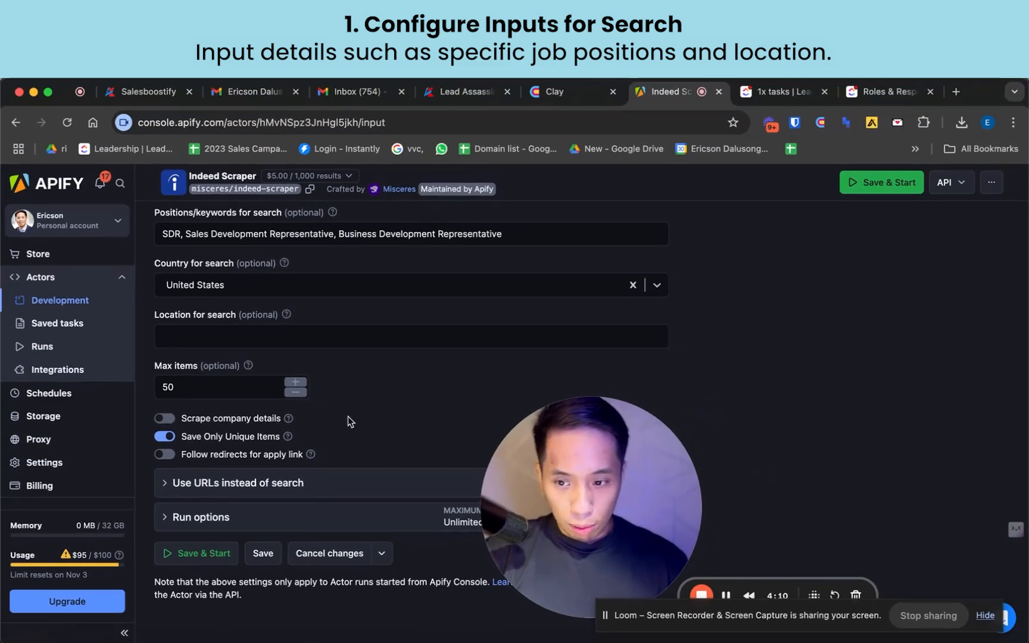
left_click(886, 190)
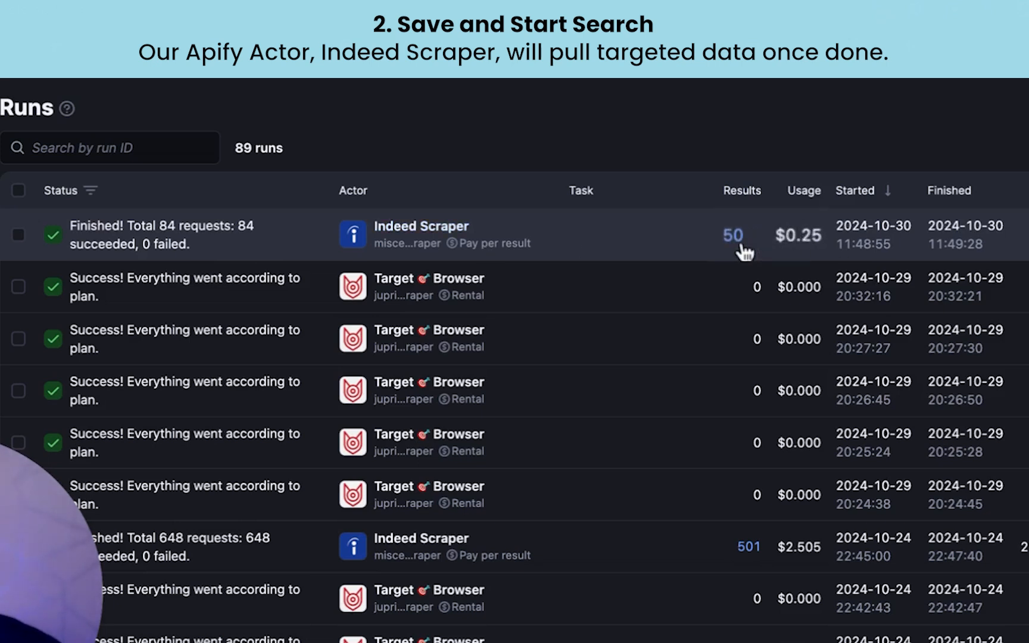
- Switch to Clay and begin an Apify Actor data import for the new table using the Lead Assassin Apify (1) account
mouse_move(808, 253)
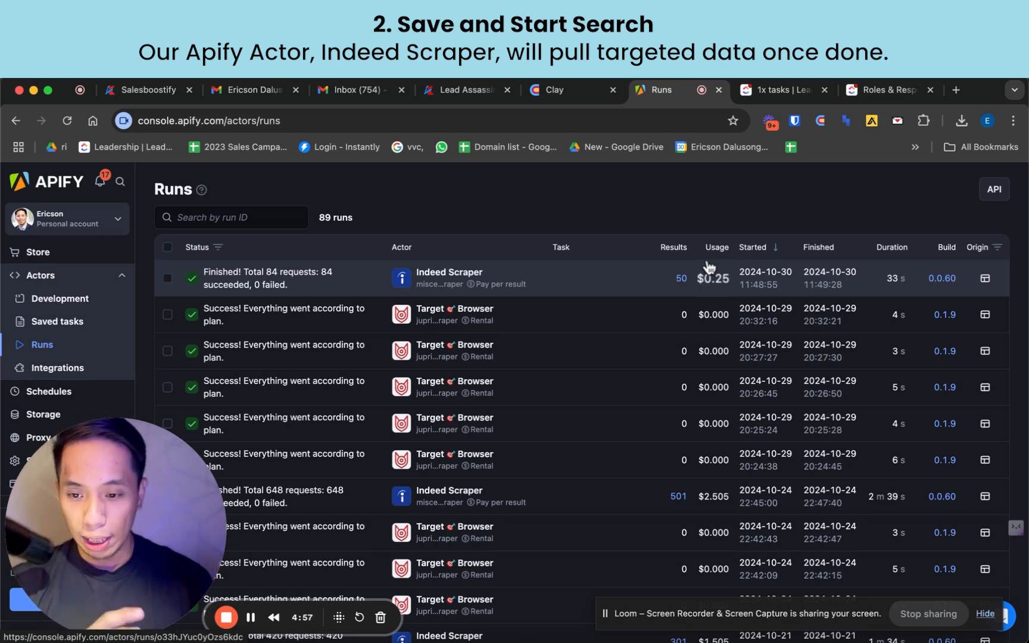
left_click(568, 94)
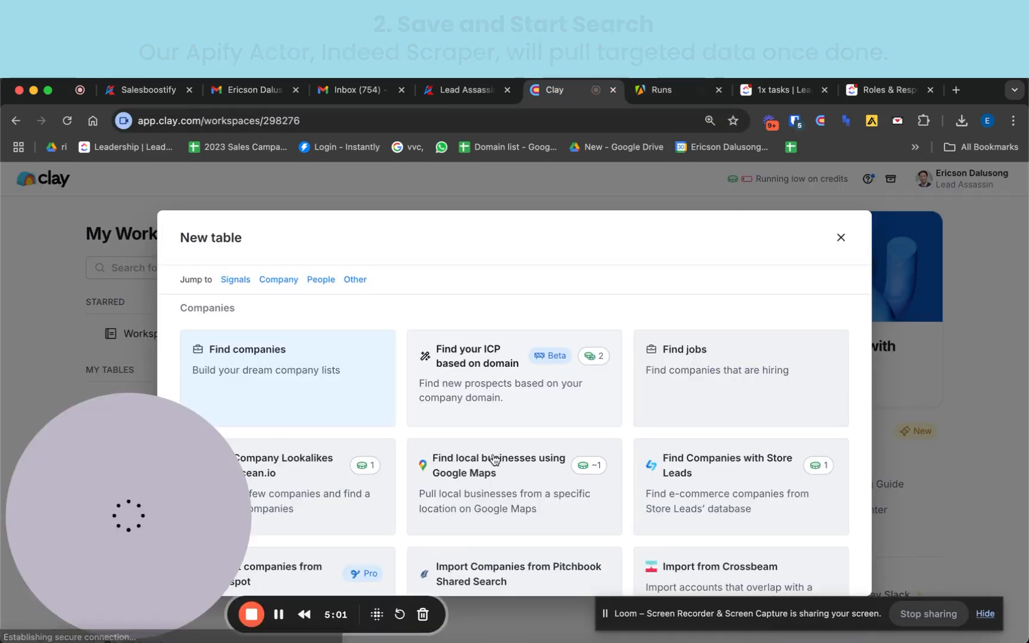
scroll(563, 434, "down", 3)
scroll(563, 435, "down", 10)
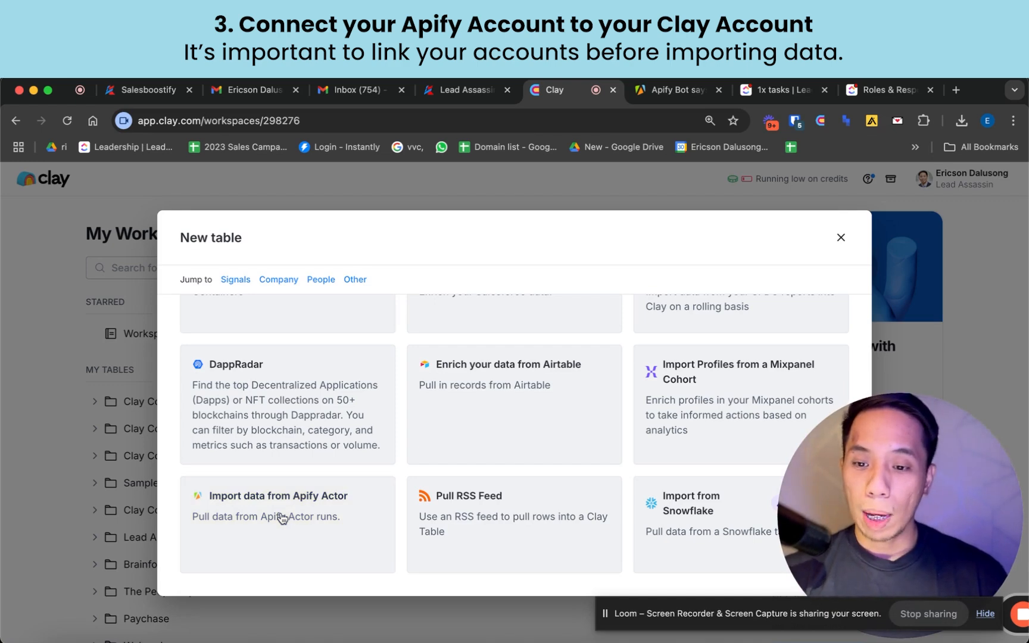
left_click(281, 516)
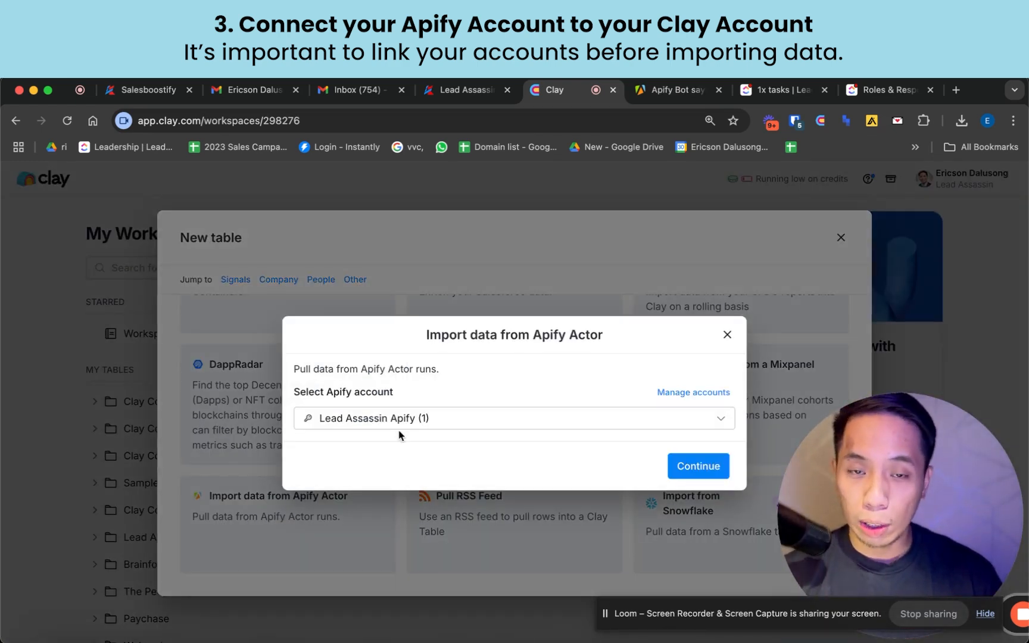
left_click(687, 467)
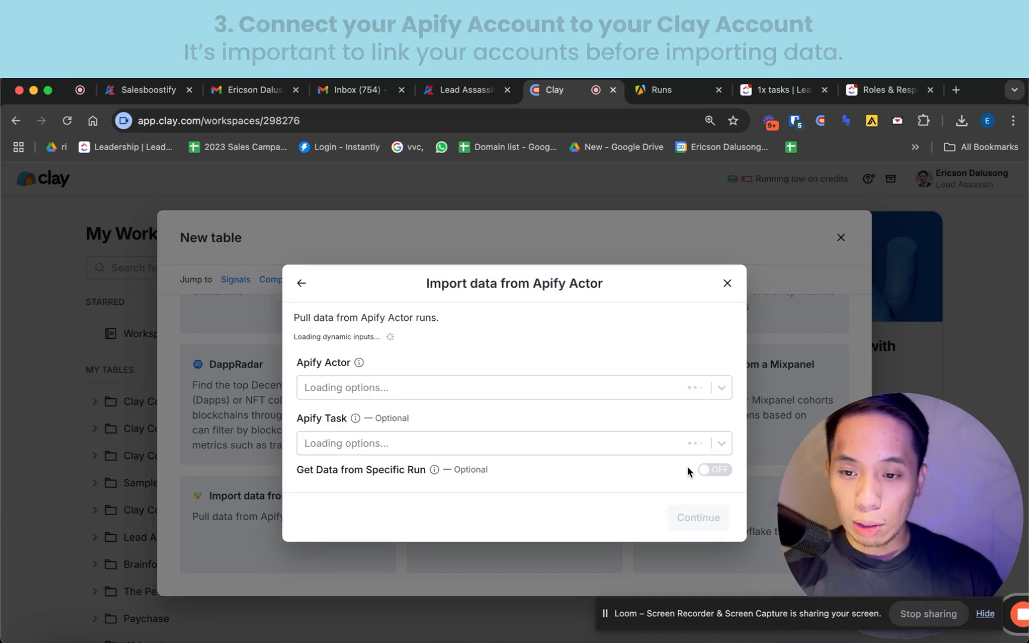
- Choose indeed-scraper as the Apify Actor and restrict the import to the specific run 2024-10-30T03:48:55.049Z
left_click(386, 384)
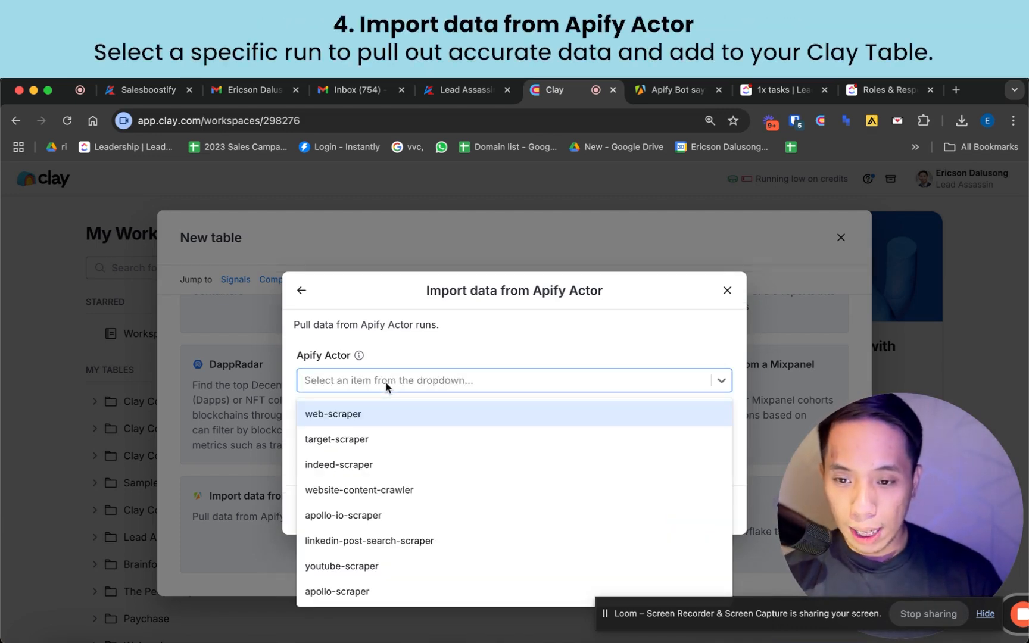
left_click(382, 466)
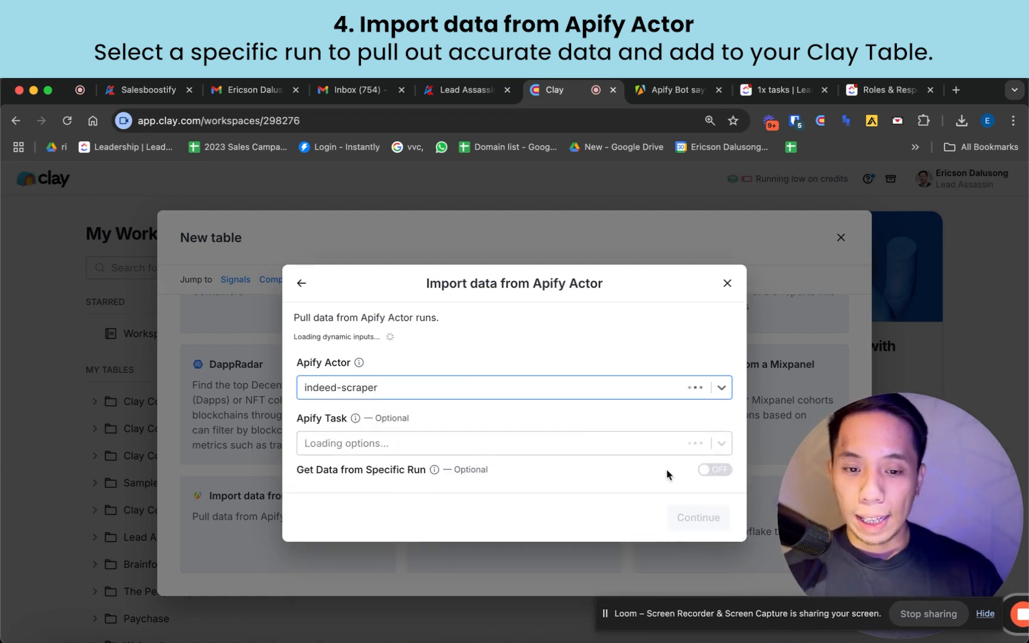
left_click(717, 464)
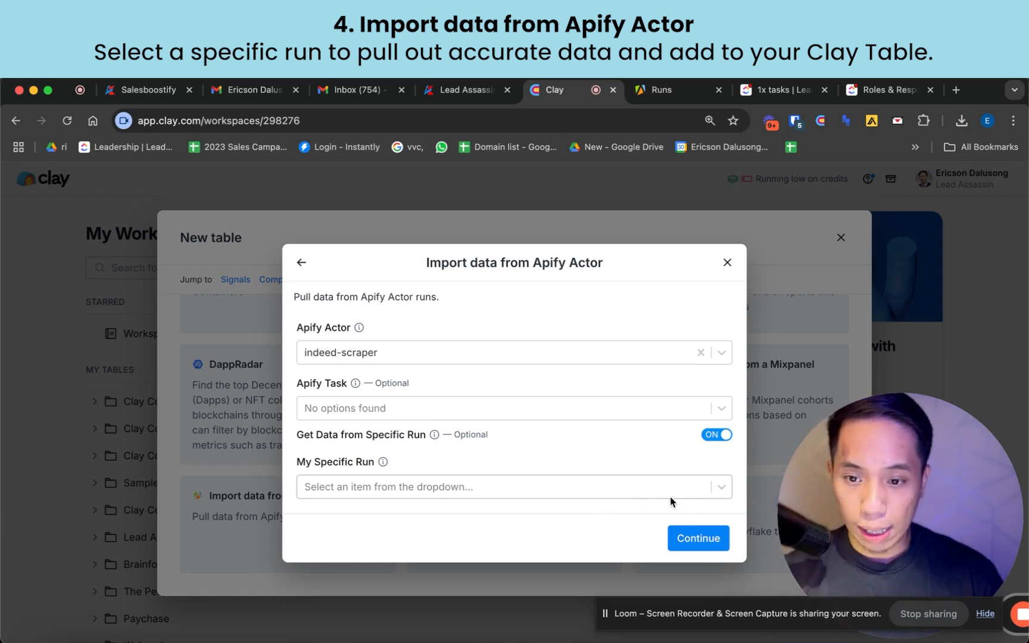
left_click(643, 492)
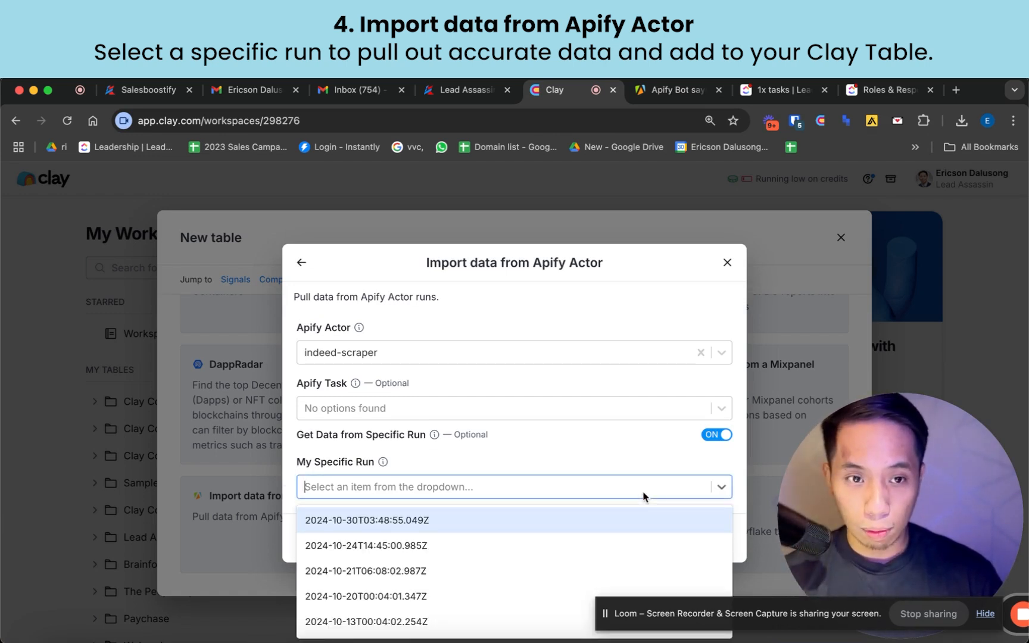
left_click(565, 520)
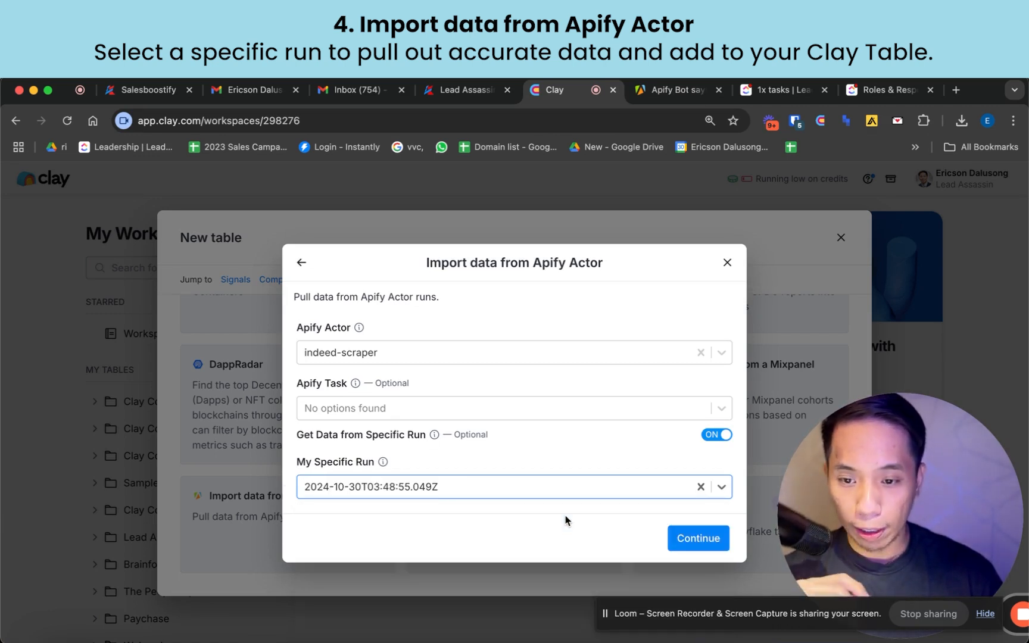
- Continue with the configured Apify import and add its data to a new blank table
left_click(717, 545)
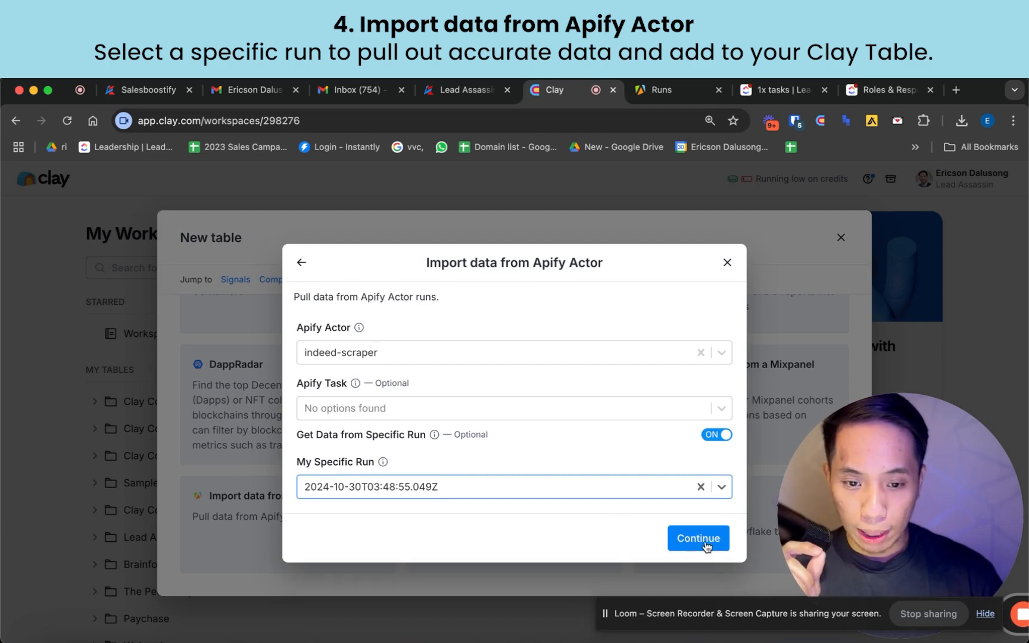
left_click(705, 542)
left_click_drag(896, 501, 121, 495)
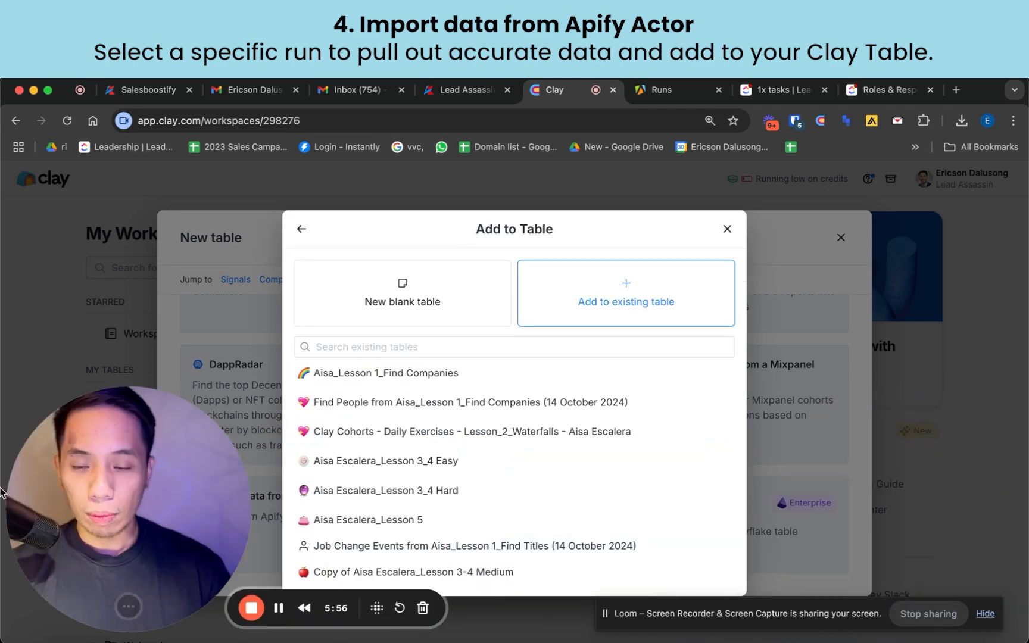
left_click(391, 304)
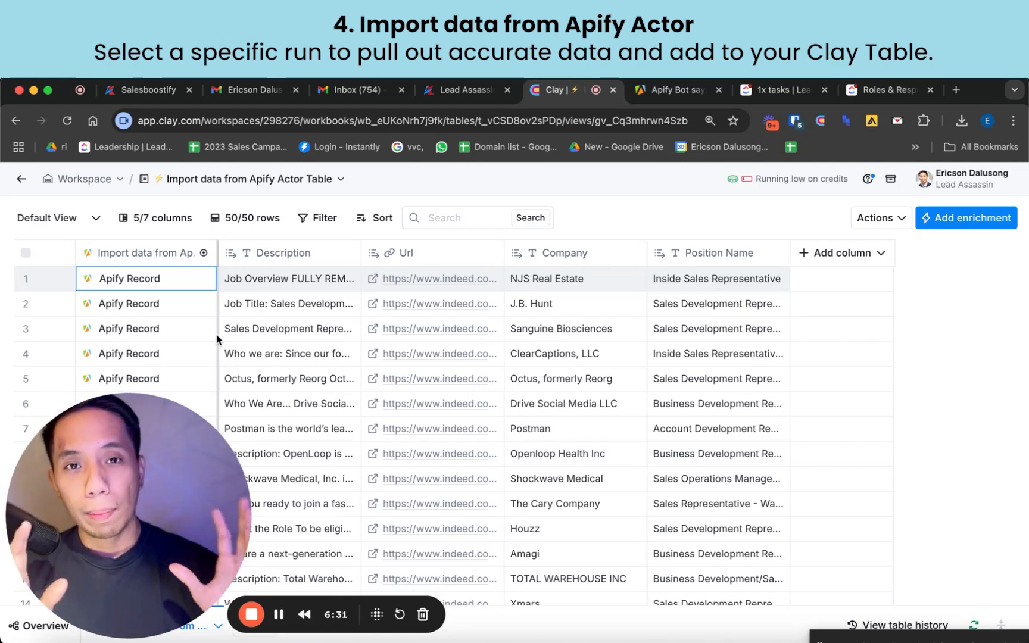
- Open the first row's Apify record and examine its job fields and full description in the cell details
left_click(149, 286)
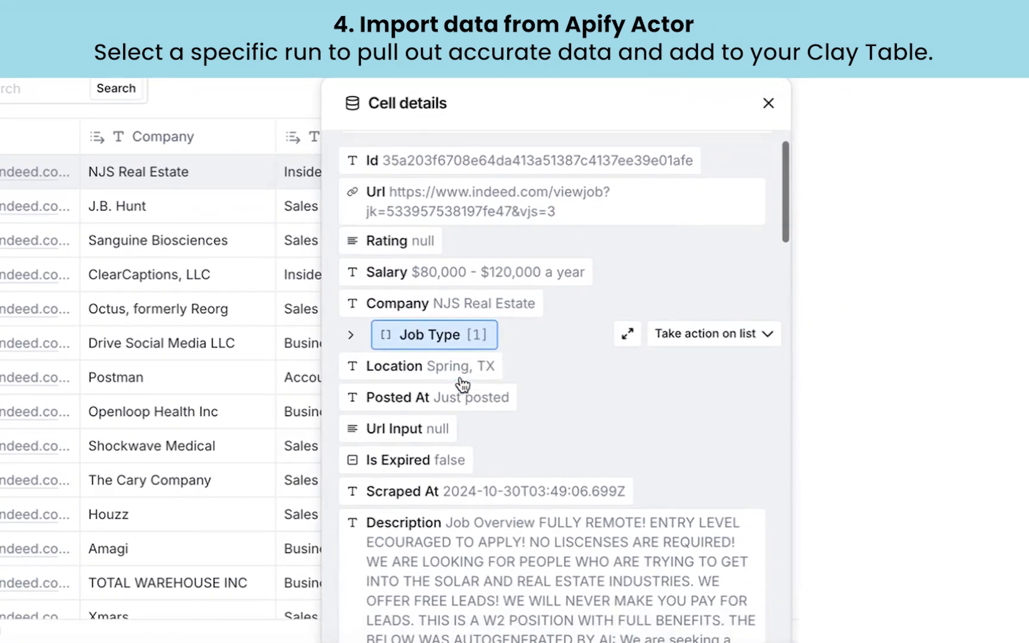
scroll(463, 385, "down", 5)
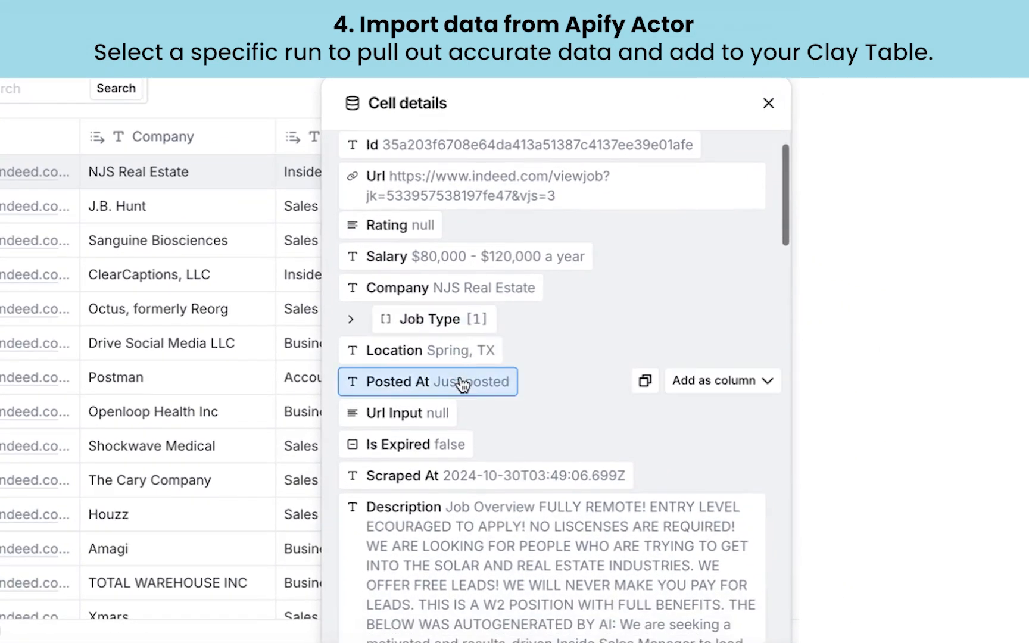
scroll(463, 384, "down", 3)
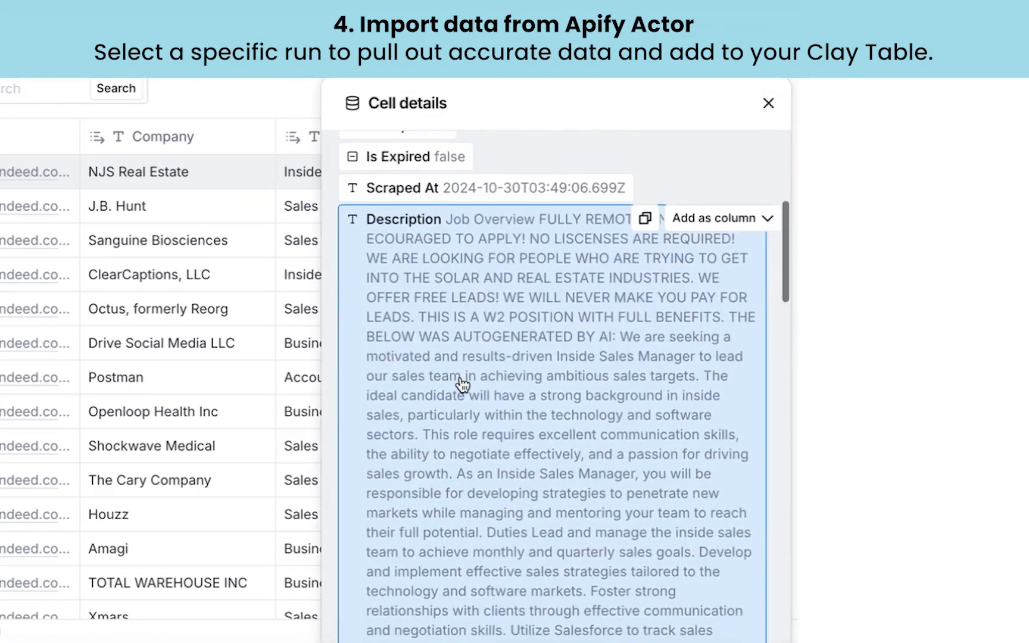
scroll(463, 385, "down", 1)
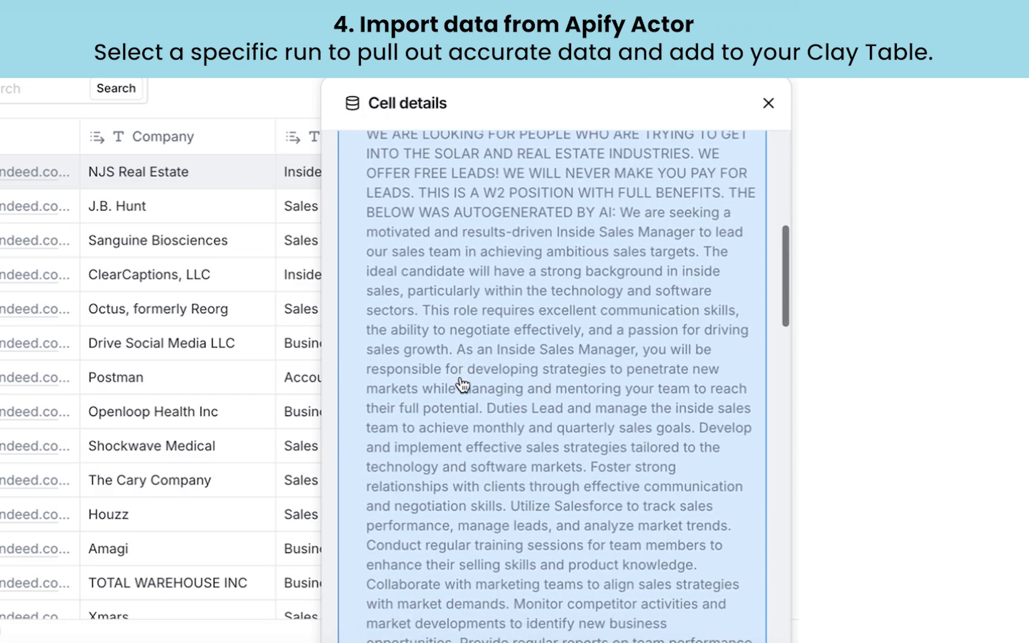
scroll(463, 384, "down", 4)
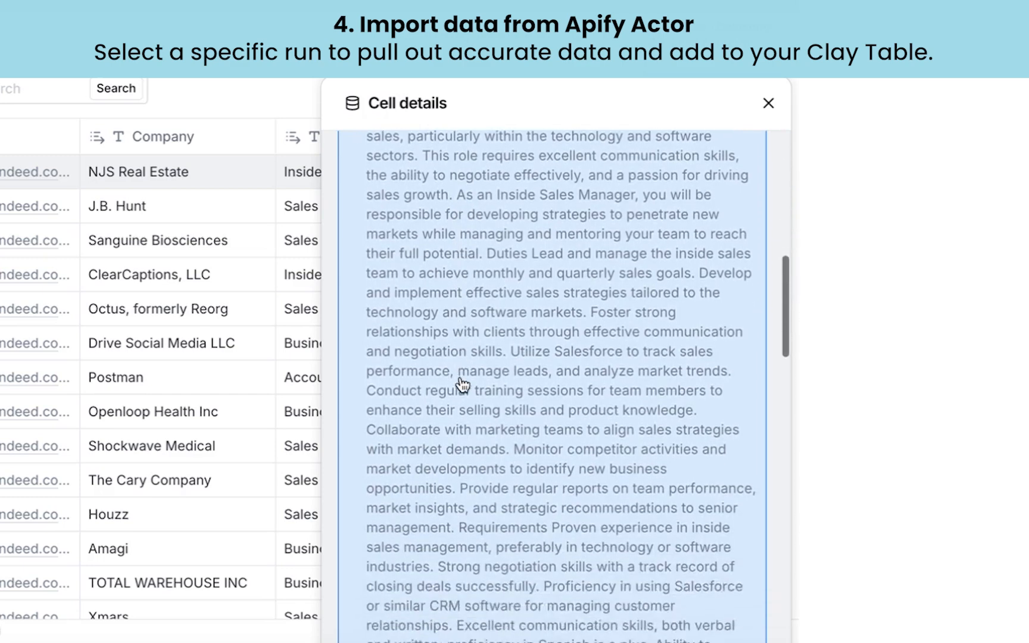
scroll(463, 384, "down", 6)
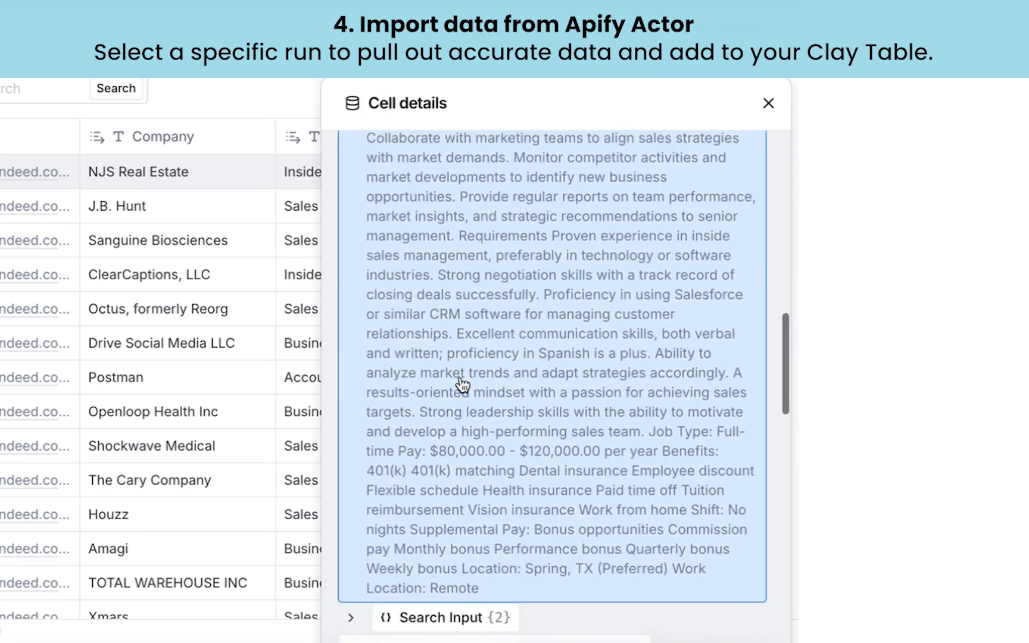
- Read the remaining fields of the first row's Apify record, recheck the record from its start, and close the cell details
scroll(462, 384, "down", 1)
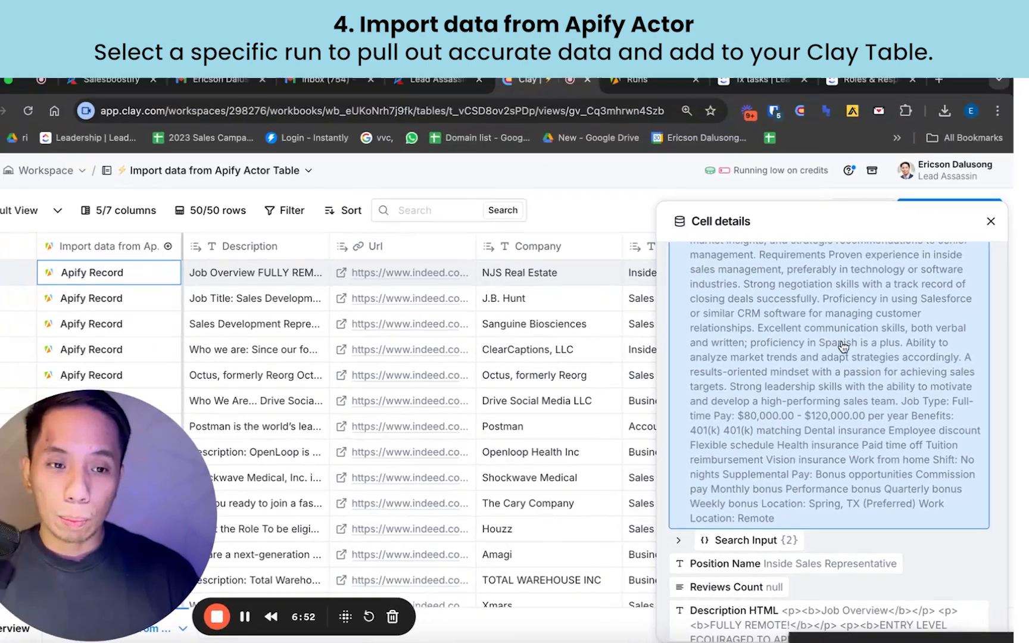
key("Escape")
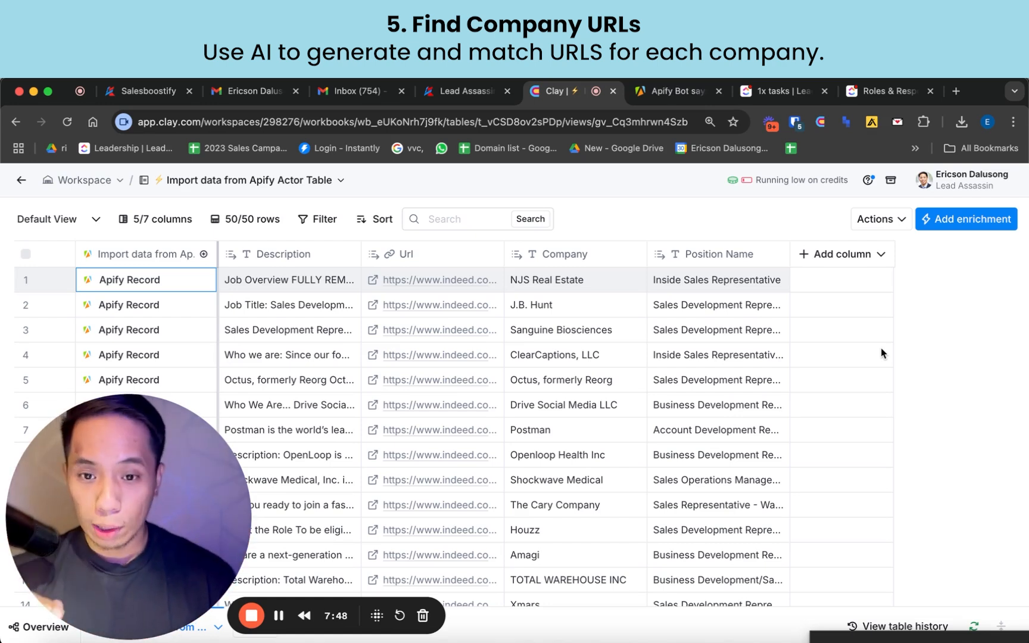
left_click(138, 284)
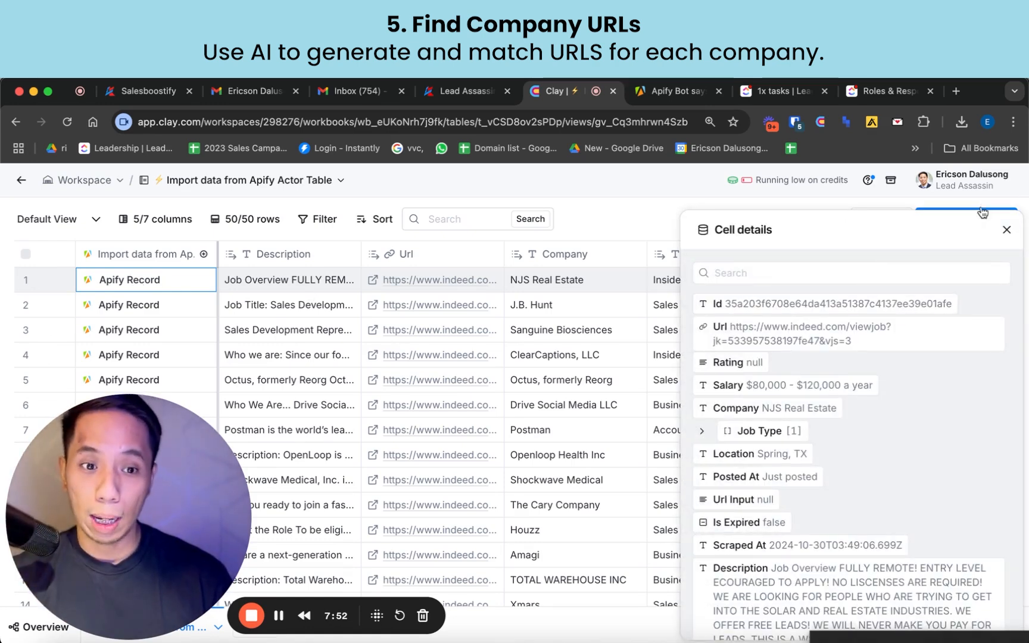
left_click(1007, 232)
- Search the enrichments for claygent, add the Use AI enrichment, and choose OpenAI's GPT 4o Mini as its web research model
left_click(856, 265)
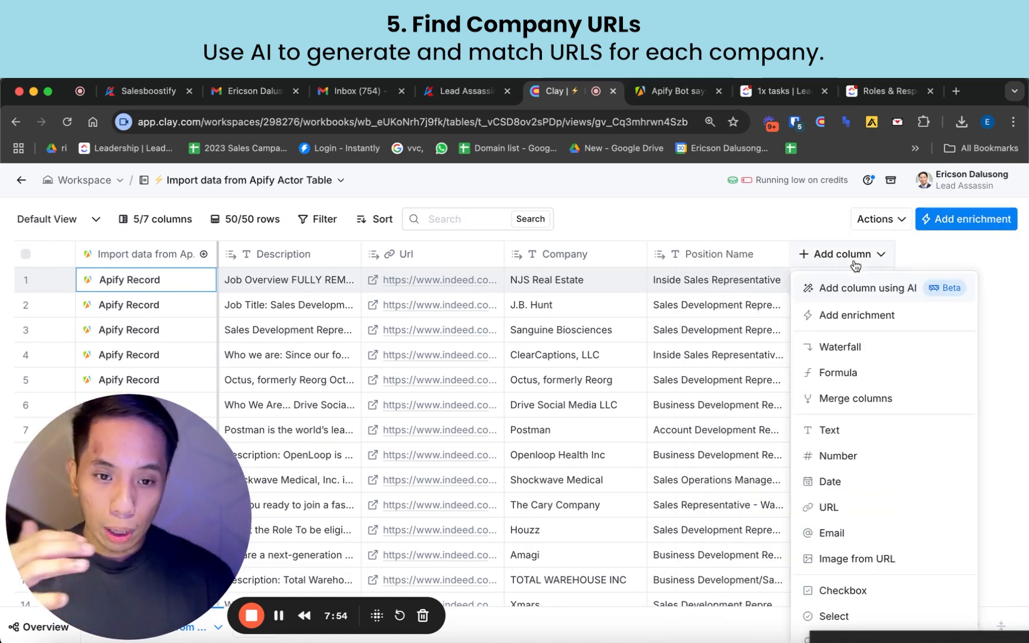
left_click(841, 324)
type("claygent")
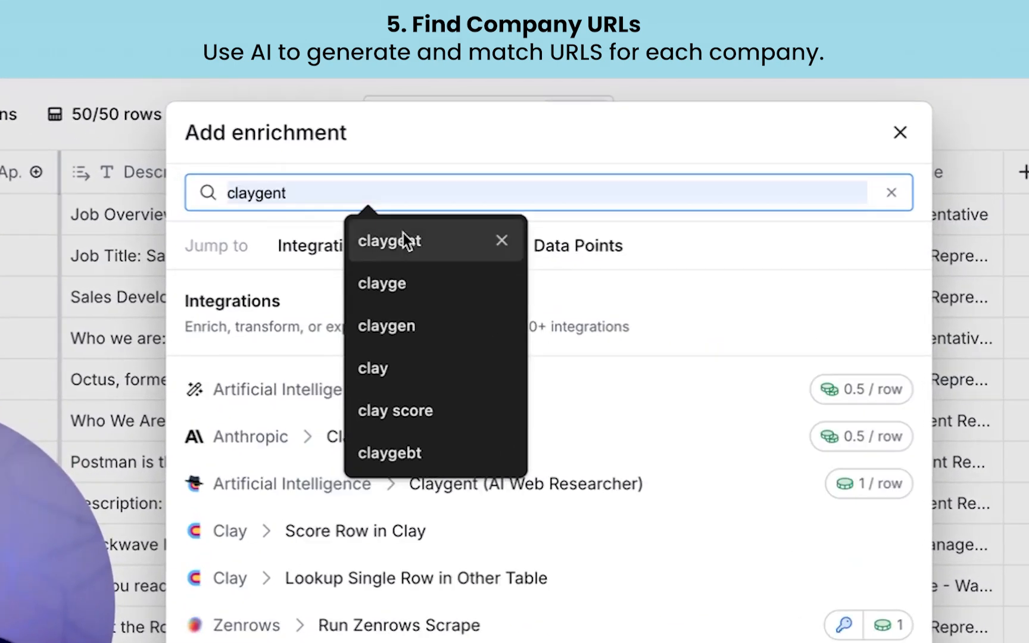
left_click(411, 265)
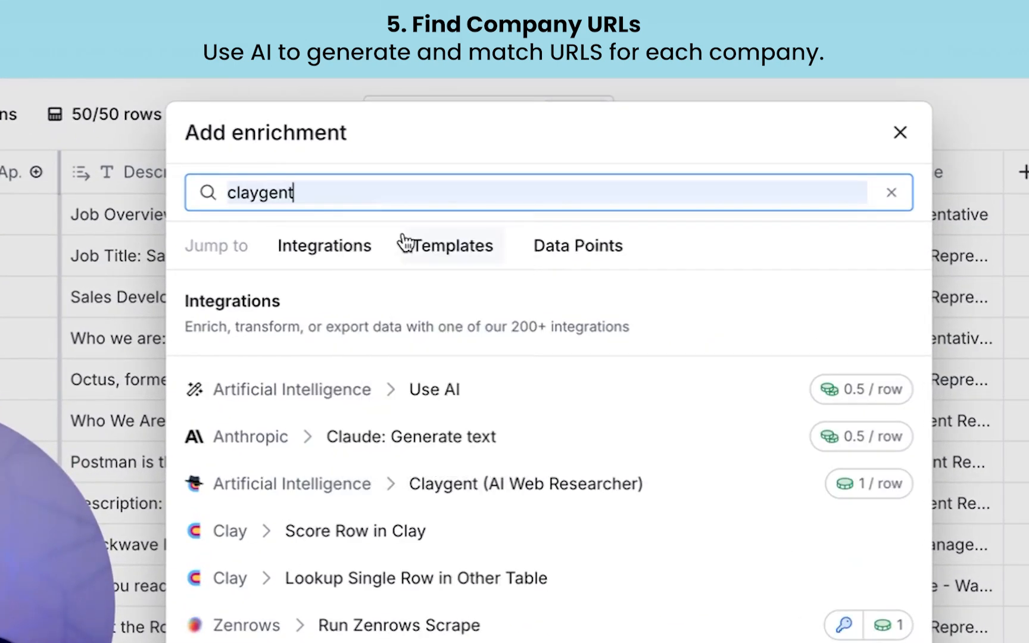
left_click(438, 393)
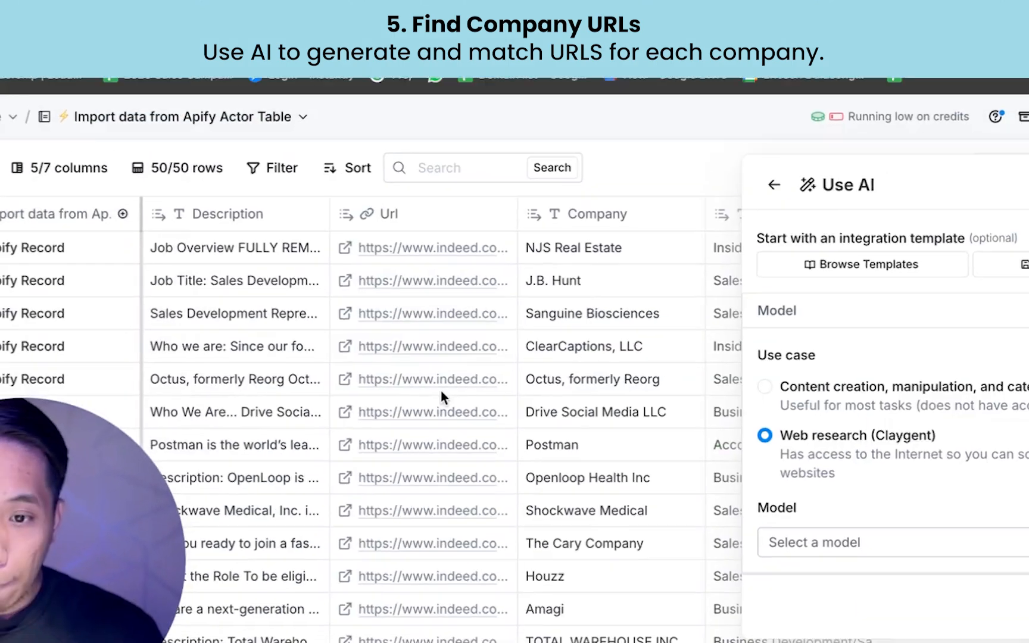
left_click(833, 503)
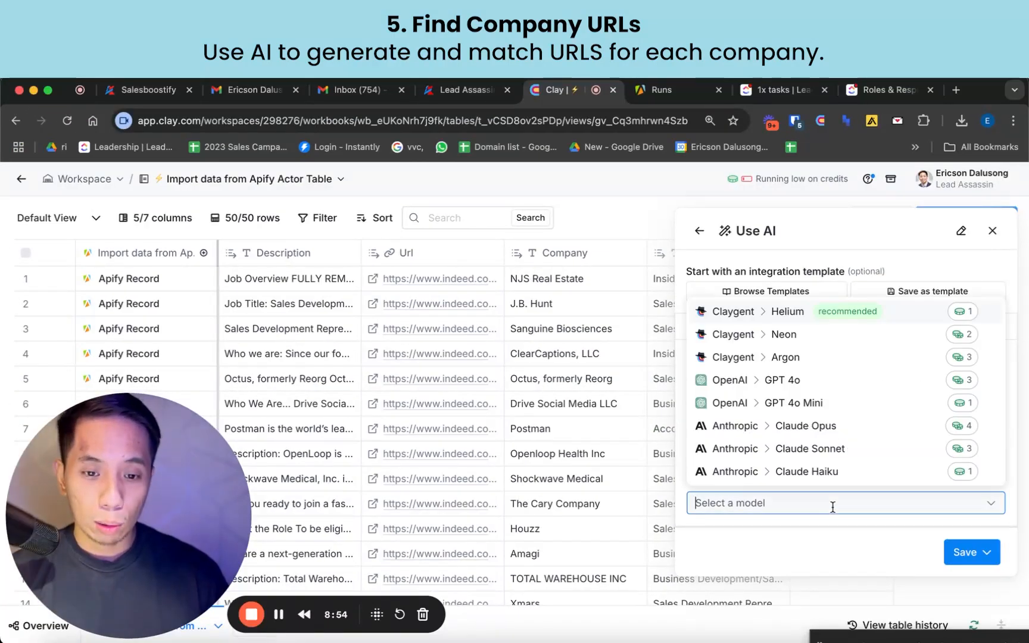
left_click(830, 402)
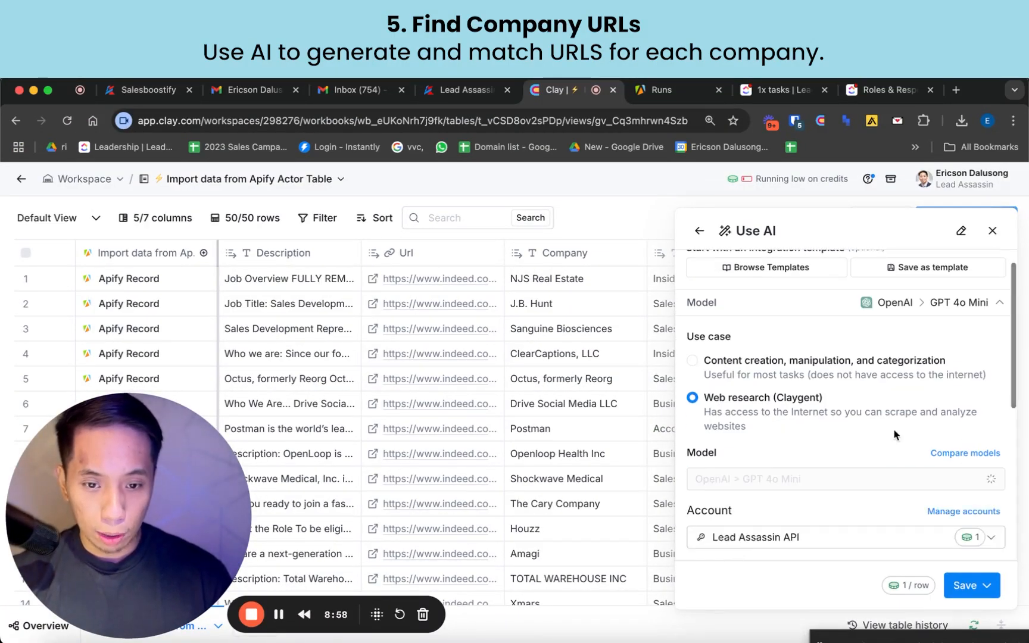
- Generate a Claygent prompt from the task description "Identify the company URL based on the company name" and accept it
scroll(863, 482, "down", 3)
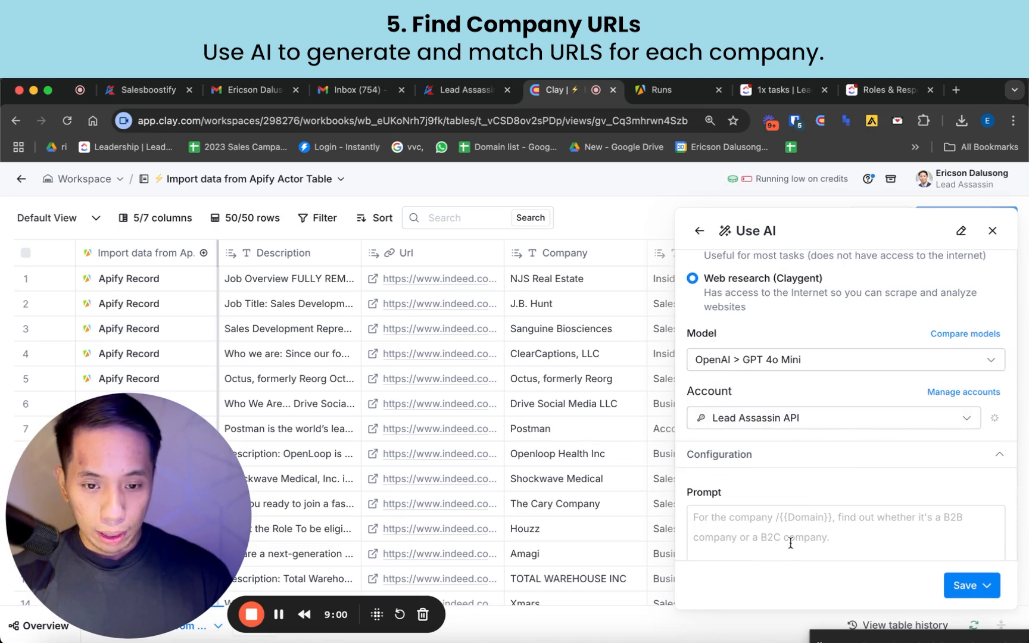
scroll(798, 524, "down", 3)
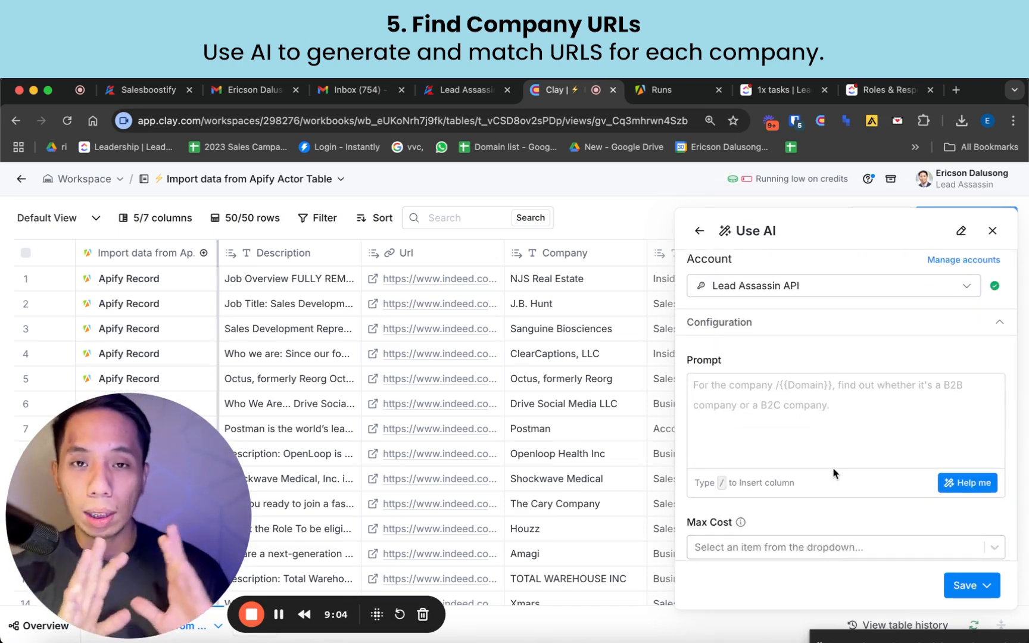
left_click(956, 483)
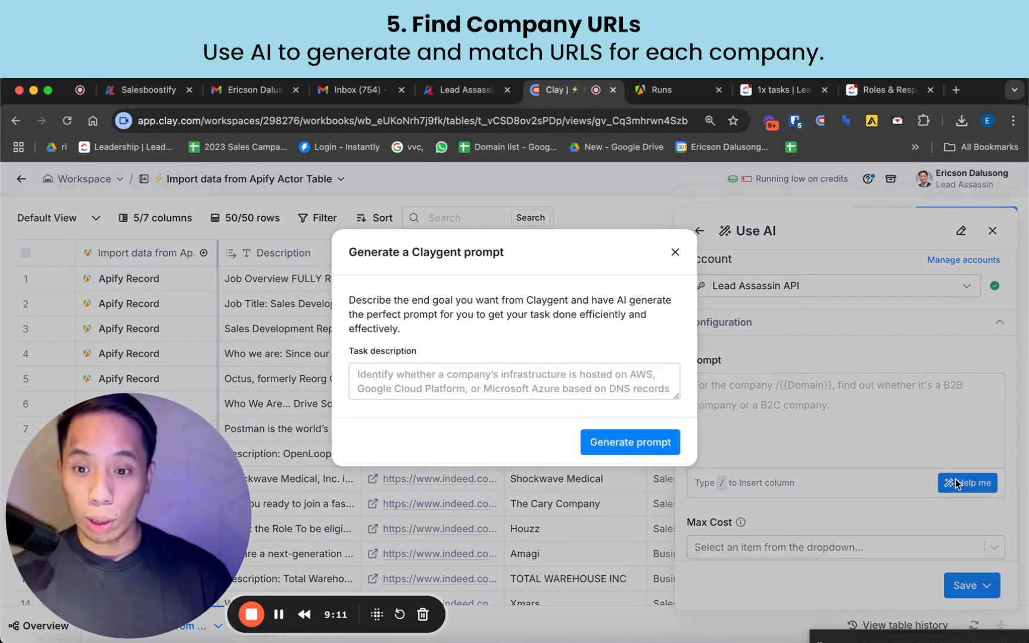
left_click(459, 381)
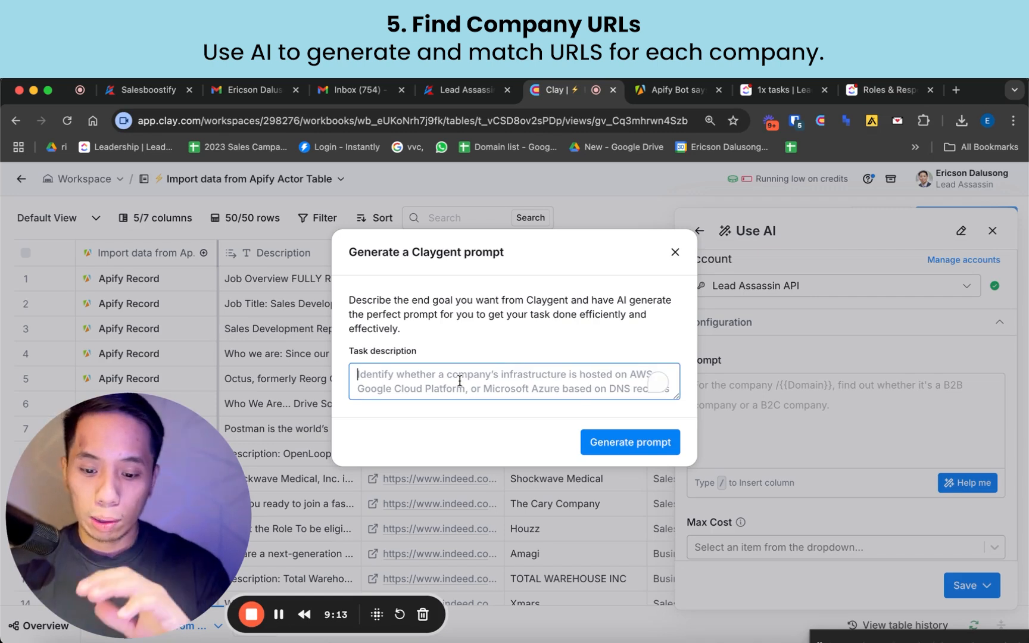
type("Identify the company URL based on the")
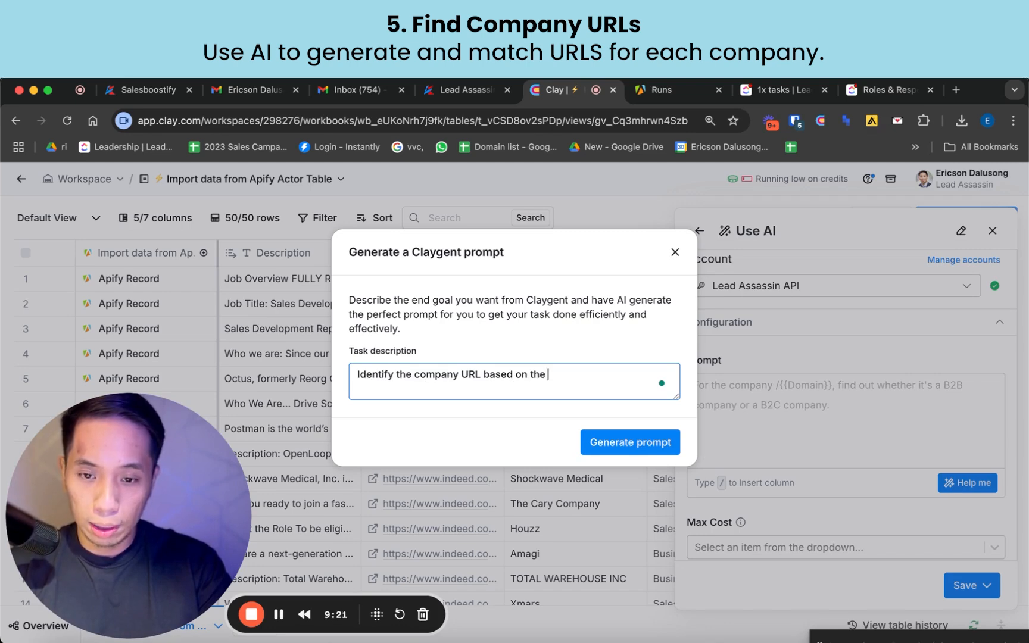
type("company name")
key("super+a")
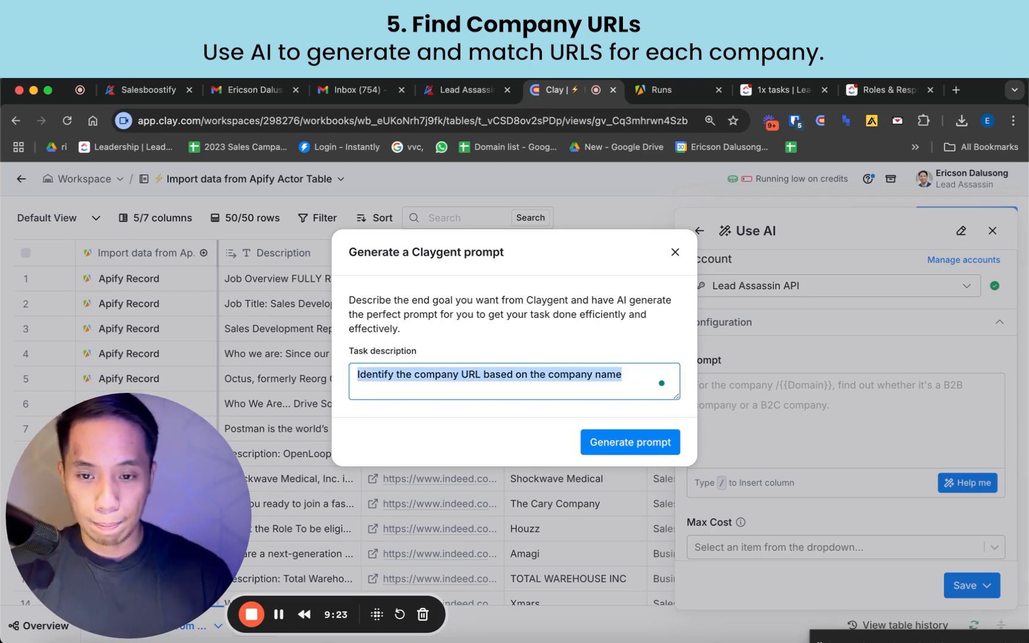
left_click(614, 443)
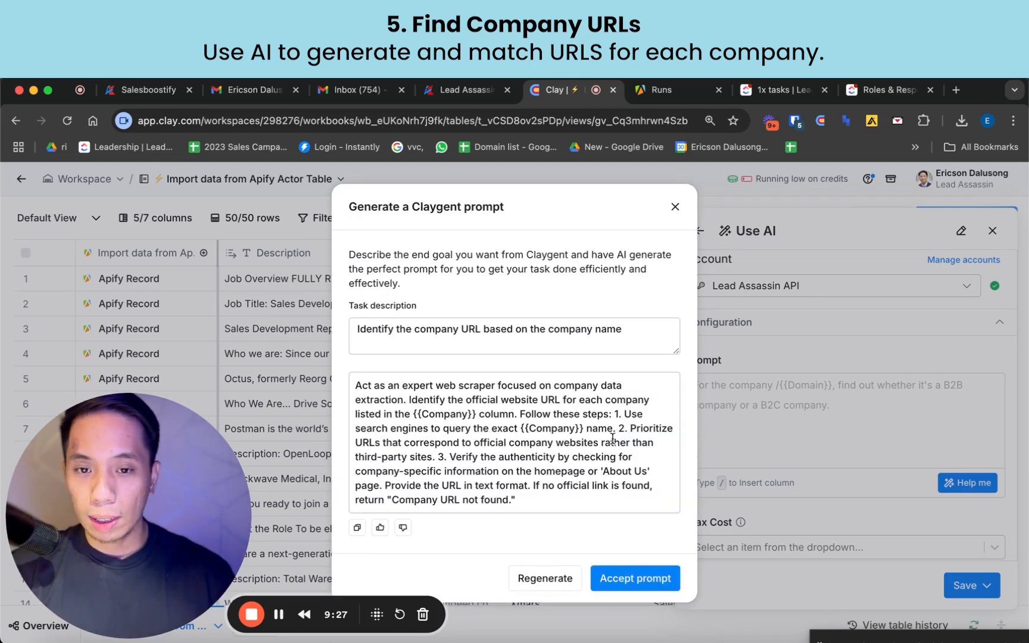
key("super+a")
left_click(551, 467)
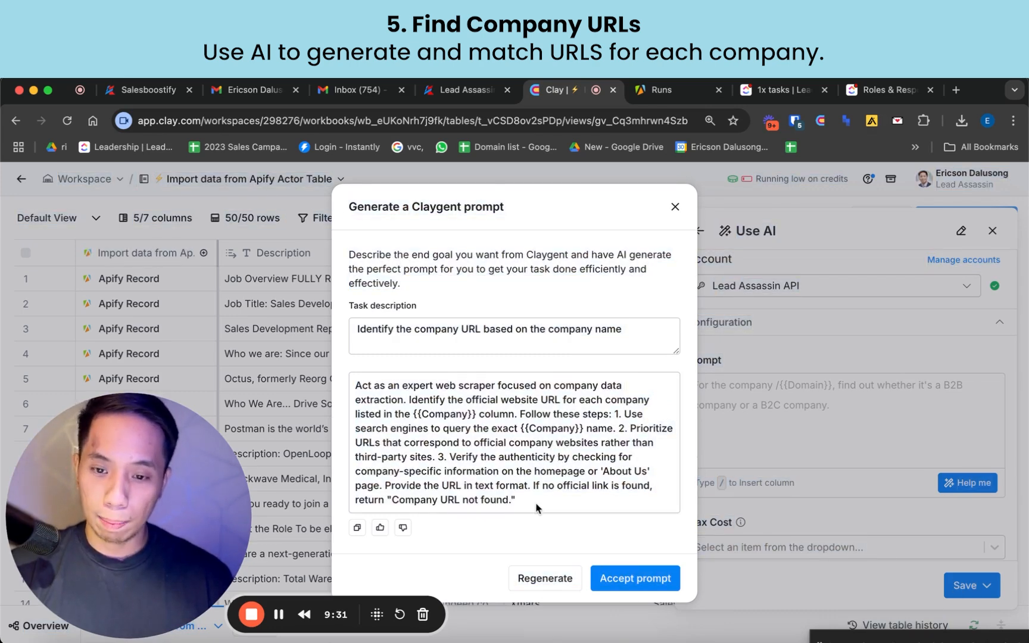
left_click_drag(536, 508, 354, 385)
left_click(640, 579)
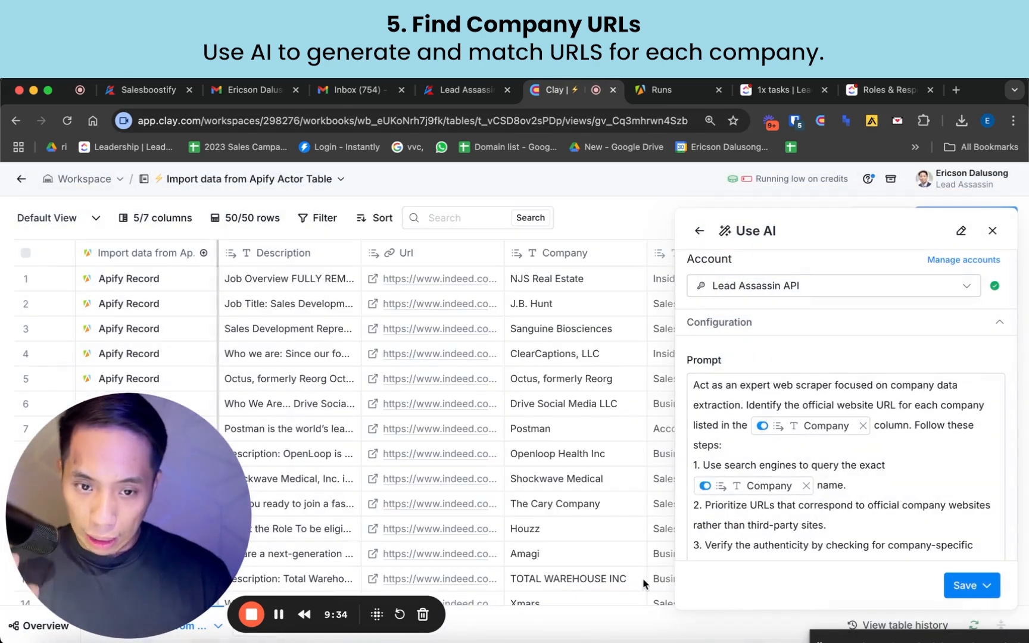
- Review the accepted prompt's instructions, save the AI enrichment, and run it on 10 rows
scroll(905, 451, "down", 2)
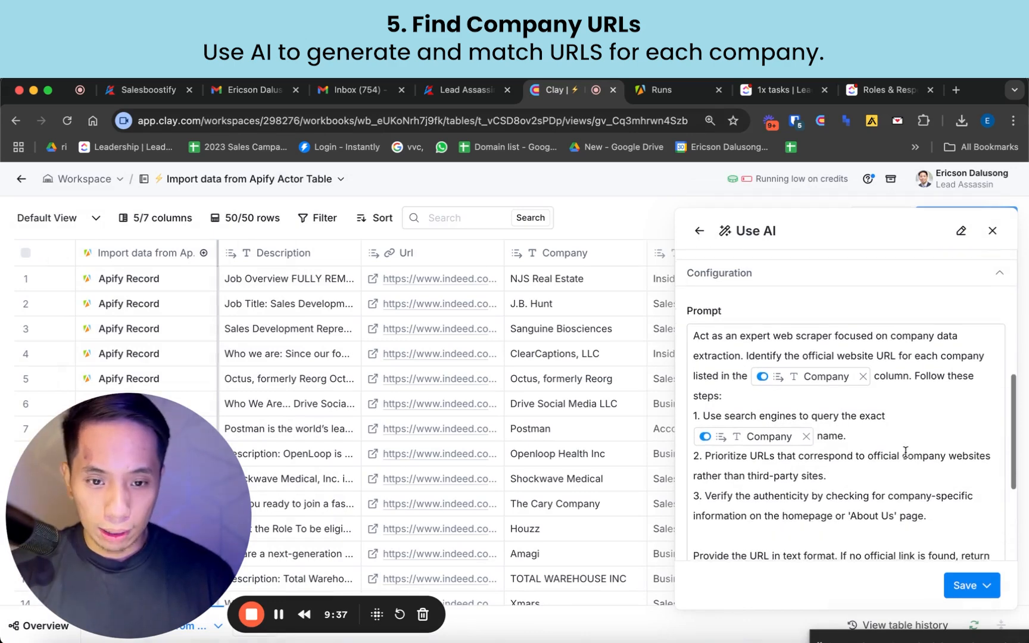
scroll(905, 452, "down", 6)
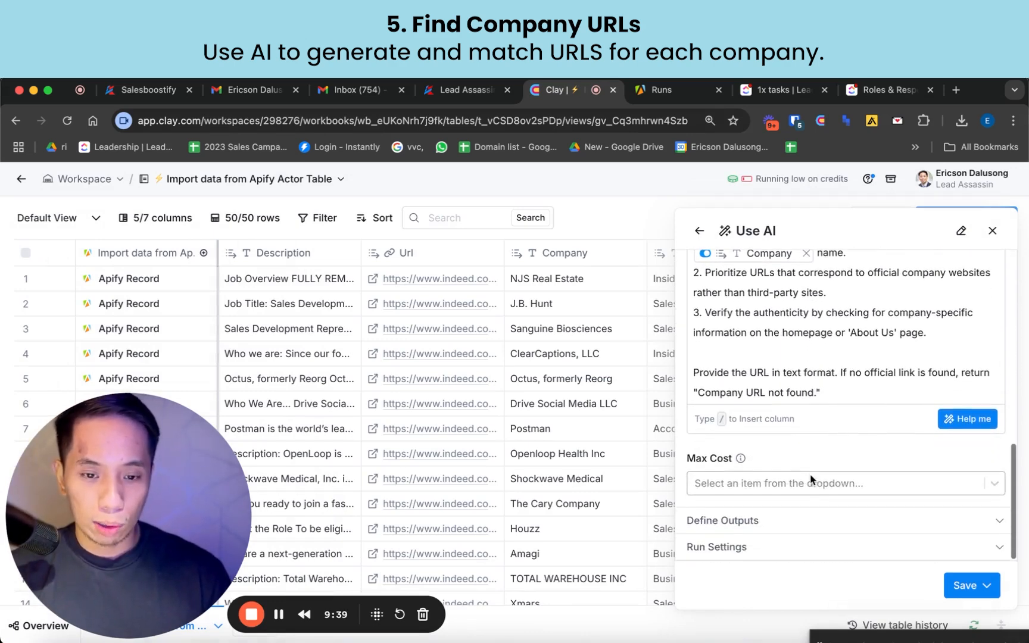
scroll(876, 416, "up", 7)
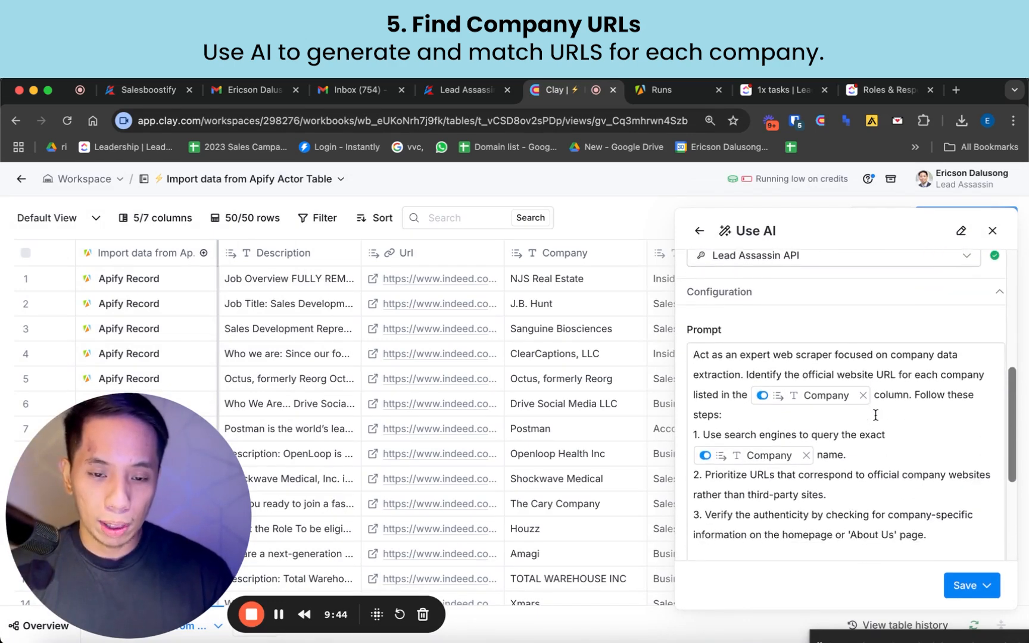
scroll(876, 416, "down", 7)
scroll(837, 399, "up", 2)
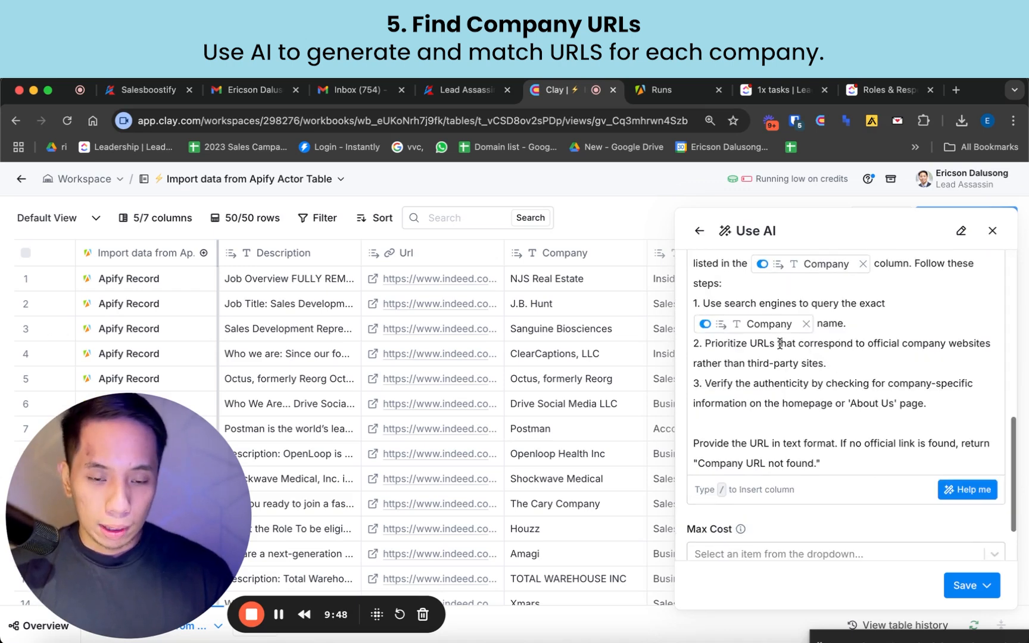
left_click(987, 586)
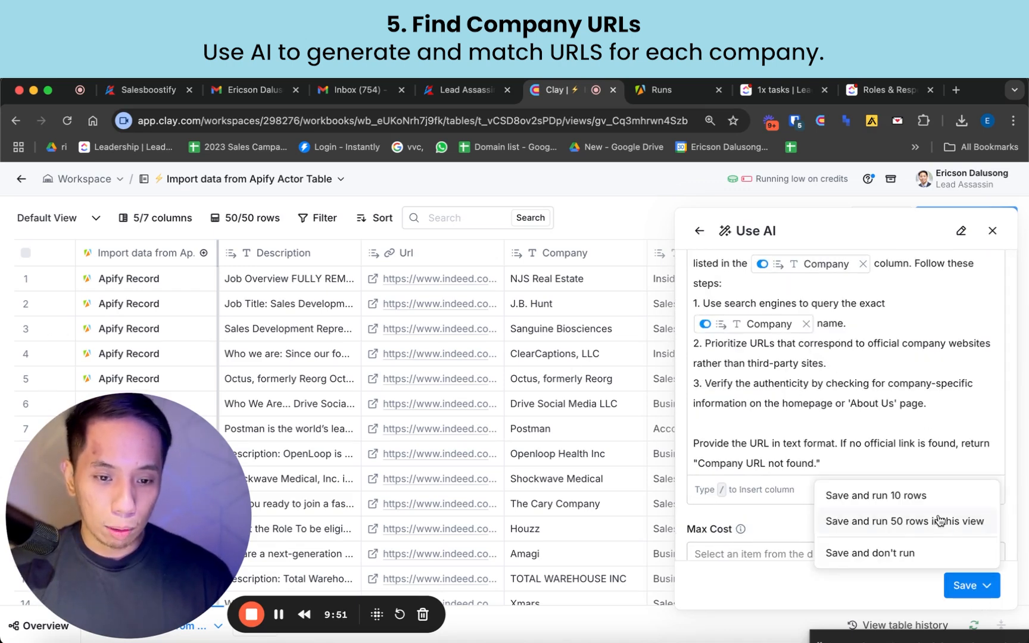
left_click(915, 497)
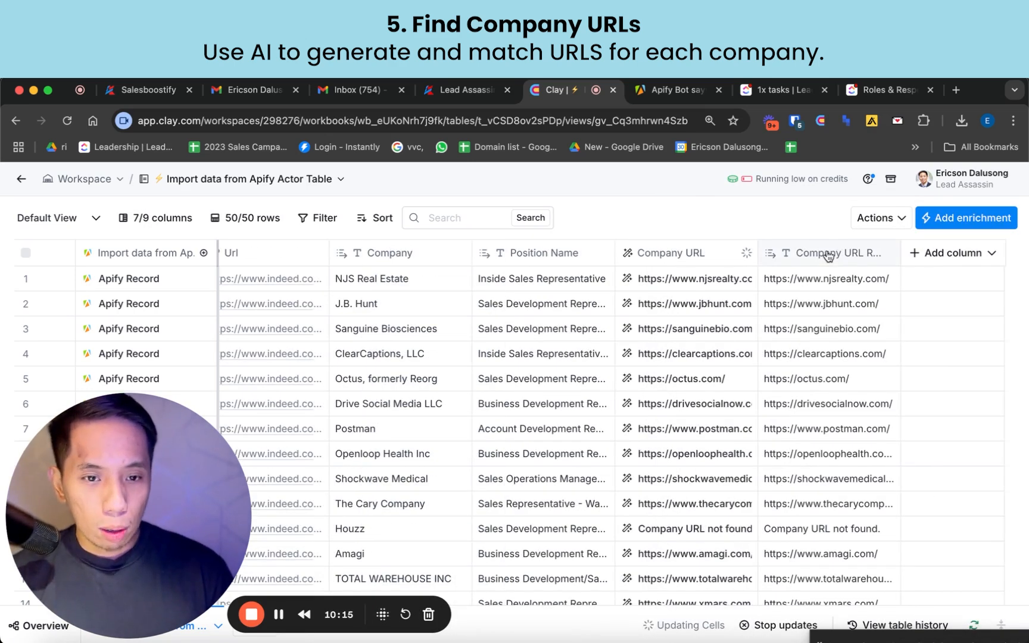
- Change the Company URL Response column's type from text to URL and check J.B. Hunt's link by opening and closing its website
left_click(828, 256)
mouse_move(799, 337)
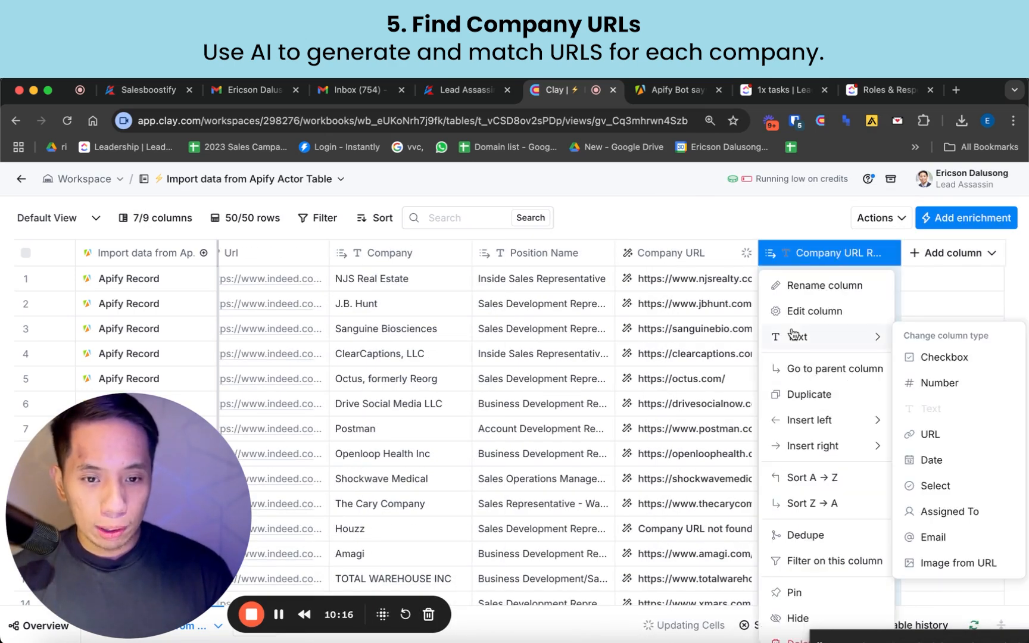
left_click(936, 443)
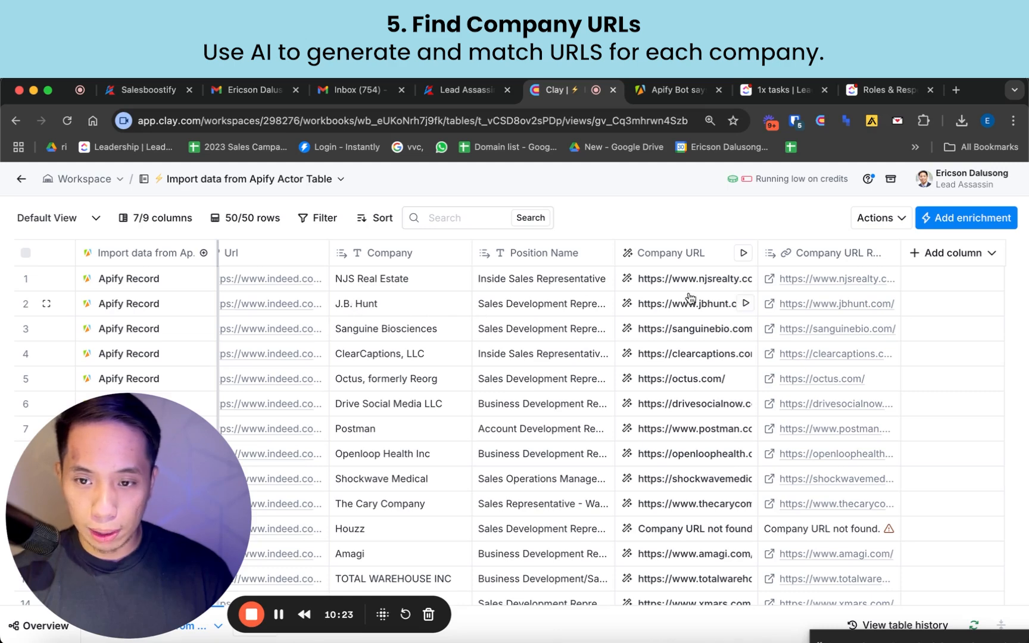
left_click(772, 306)
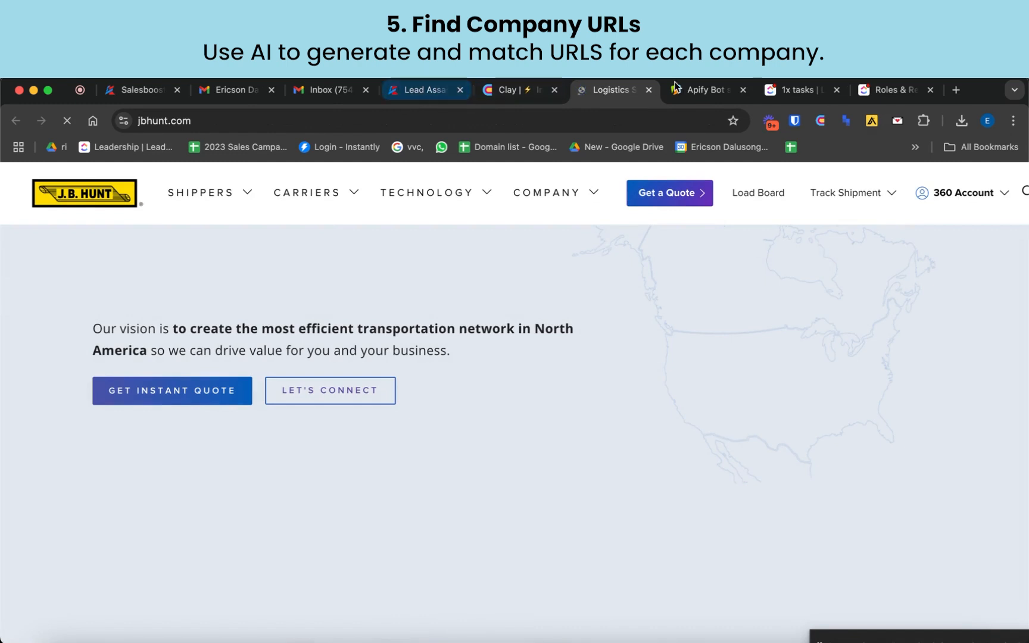
left_click(648, 90)
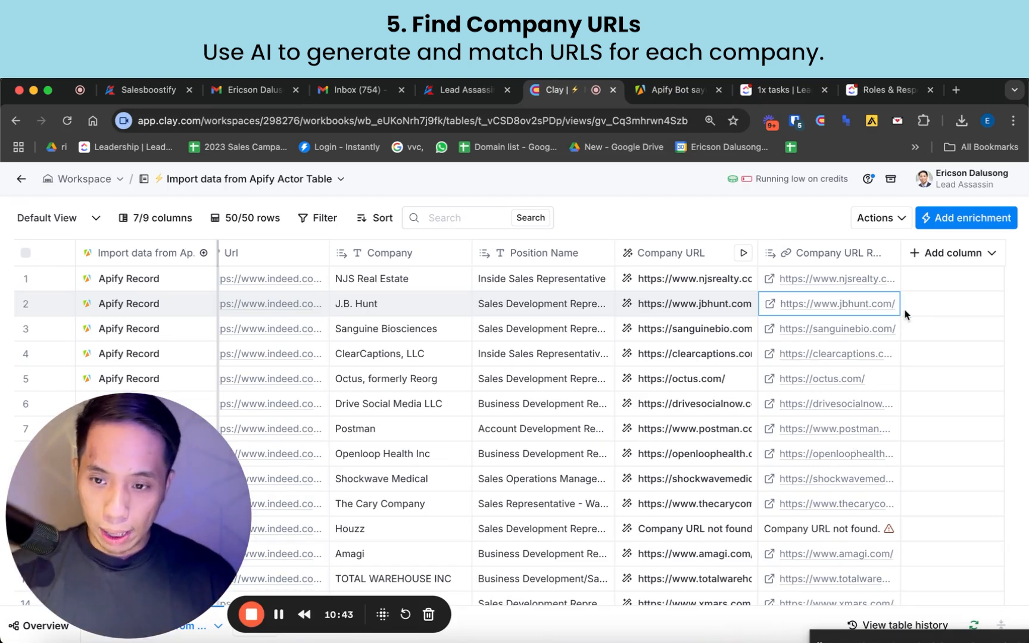
- Search the enrichments for enrich company, choose Apollo.io's Enrich Company, and switch it to the second saved Apollo account
left_click(950, 253)
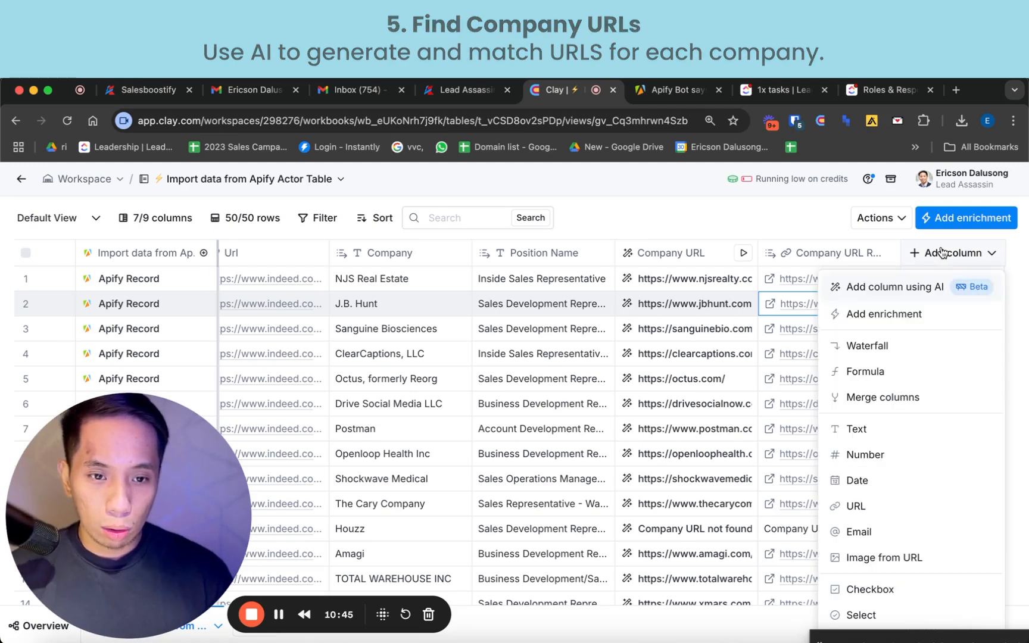
left_click(875, 312)
type("enr")
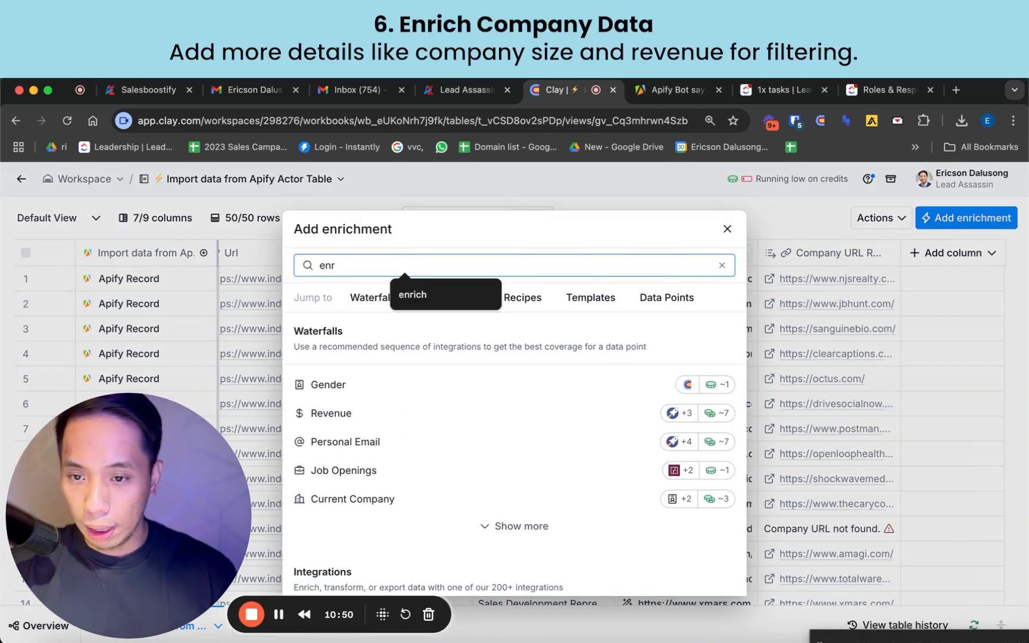
type("ich comp")
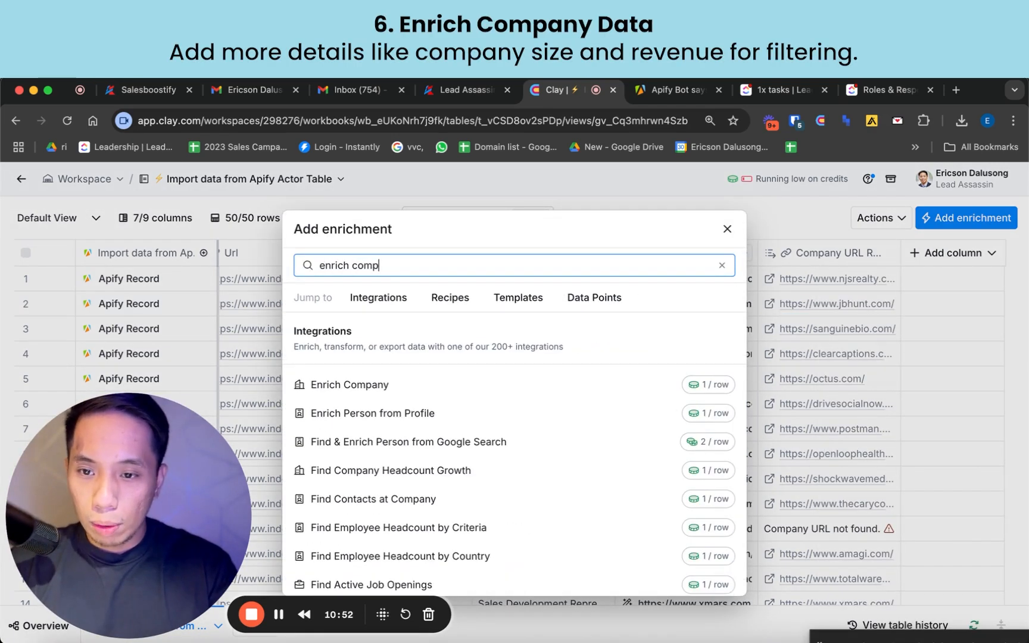
type("any")
scroll(560, 497, "down", 1)
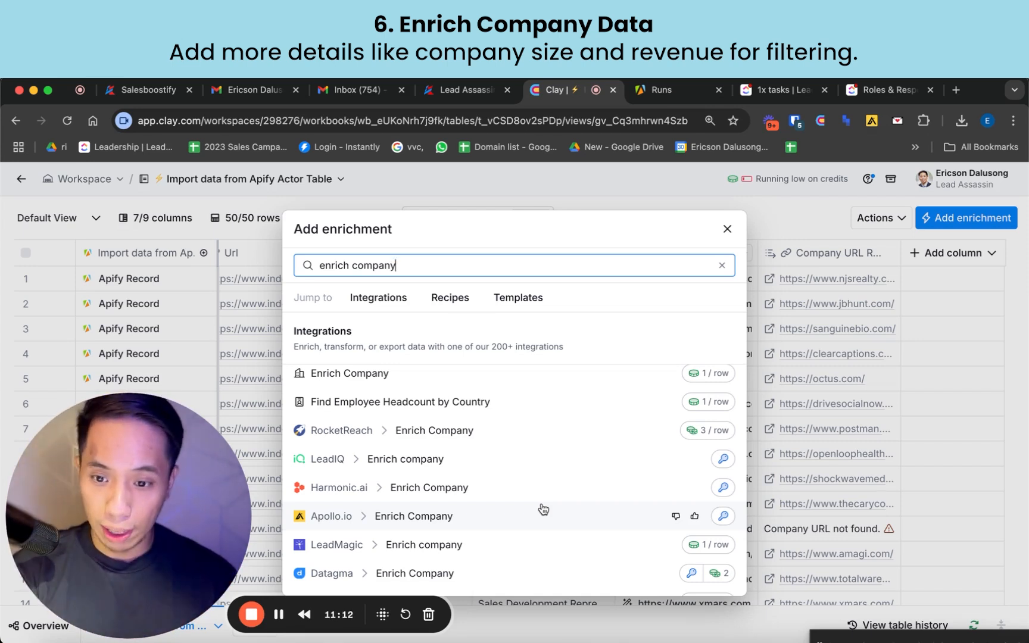
left_click(542, 507)
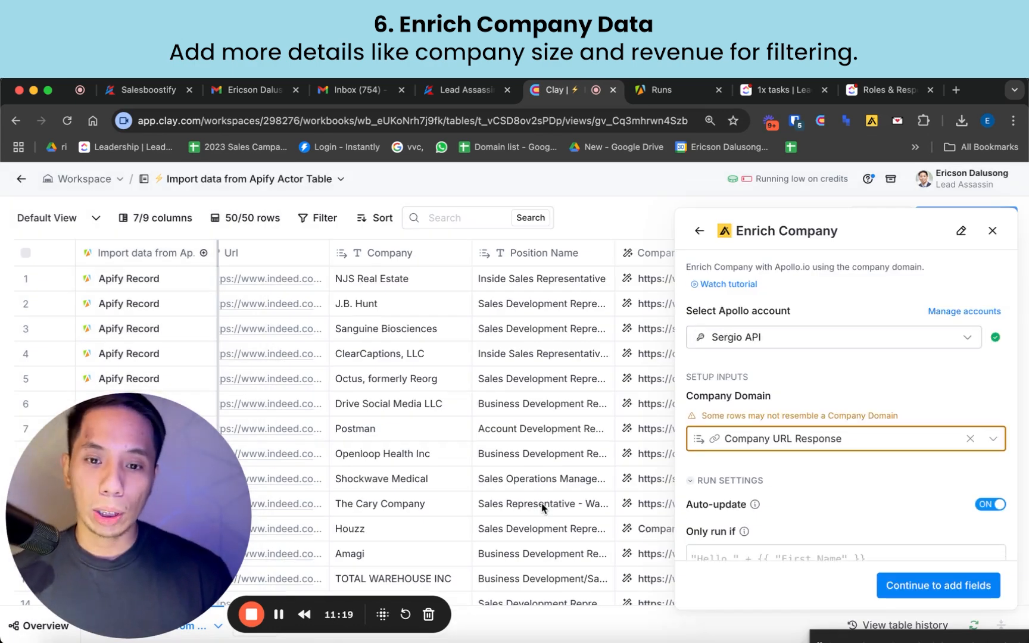
left_click(841, 338)
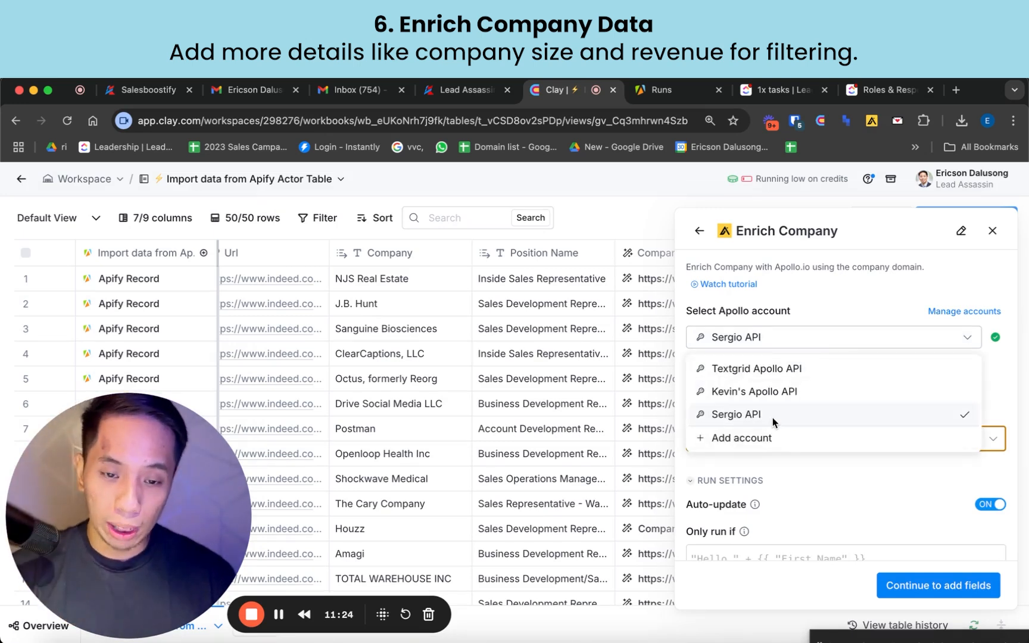
left_click(764, 391)
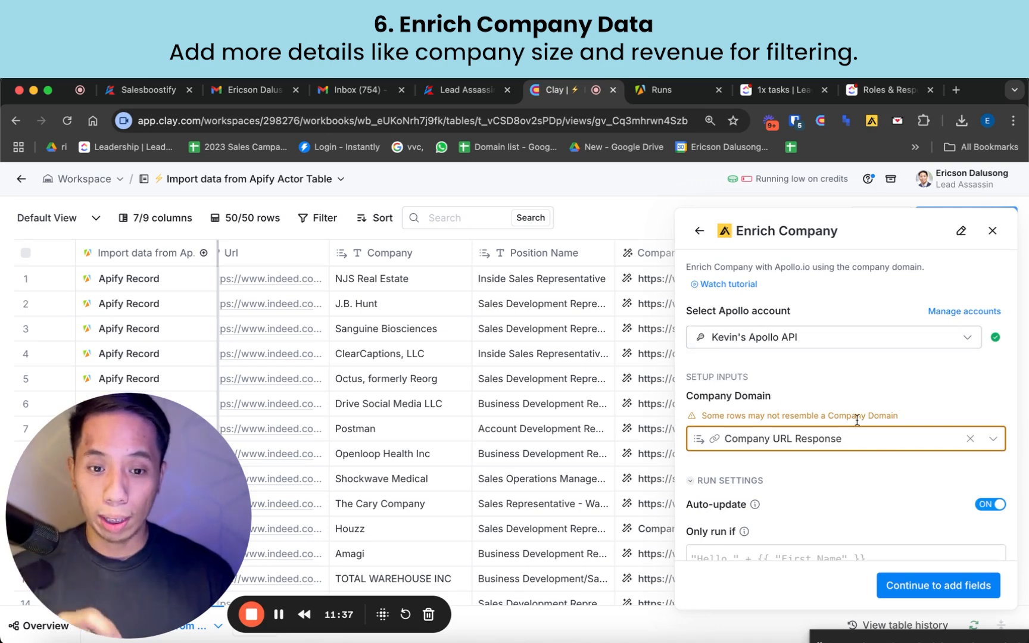
- Keep Company URL Response as the company domain, expand the organization fields, and save the enrichment with a run on 10 rows
left_click(889, 439)
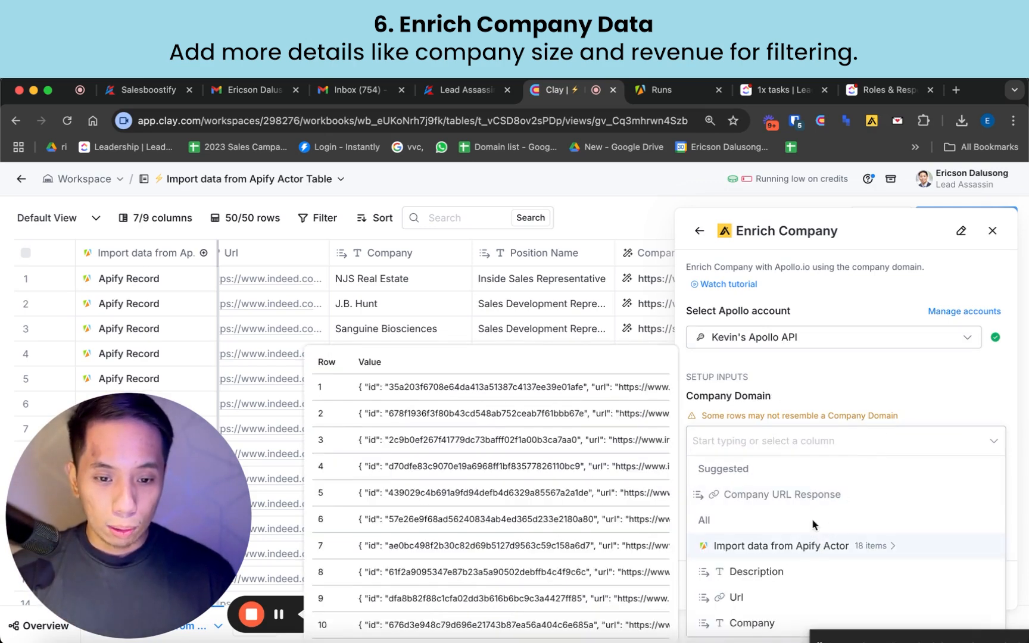
left_click(786, 546)
scroll(808, 481, "down", 2)
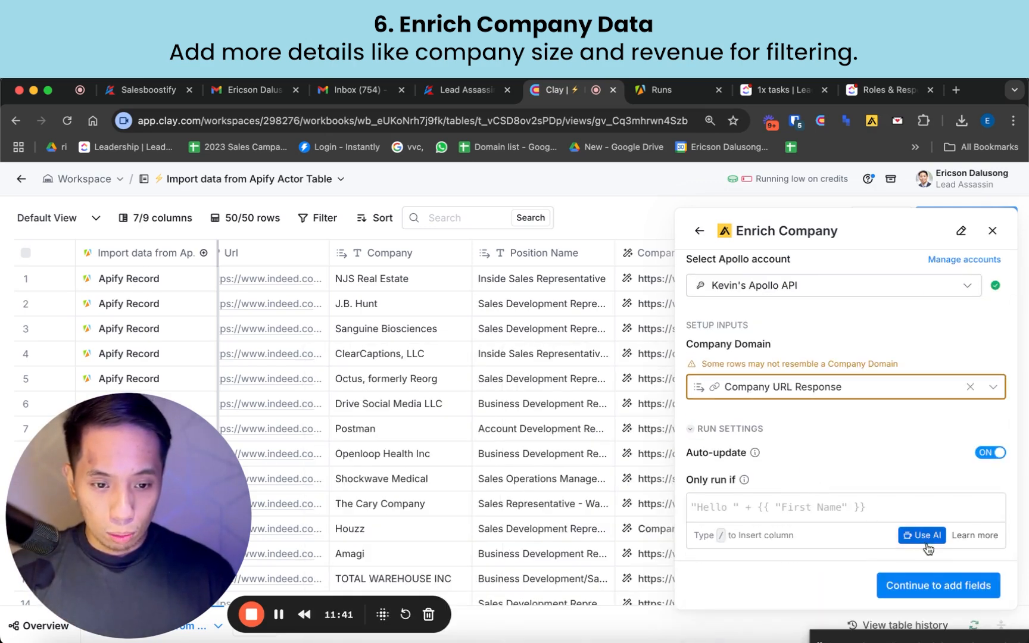
left_click(938, 587)
left_click(988, 449)
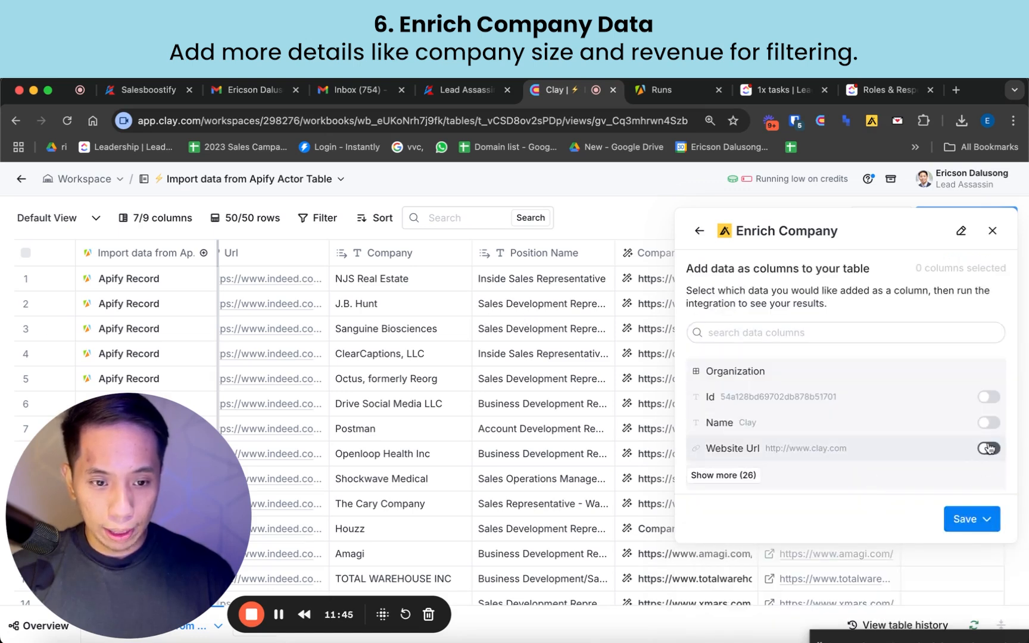
left_click(989, 453)
left_click(974, 586)
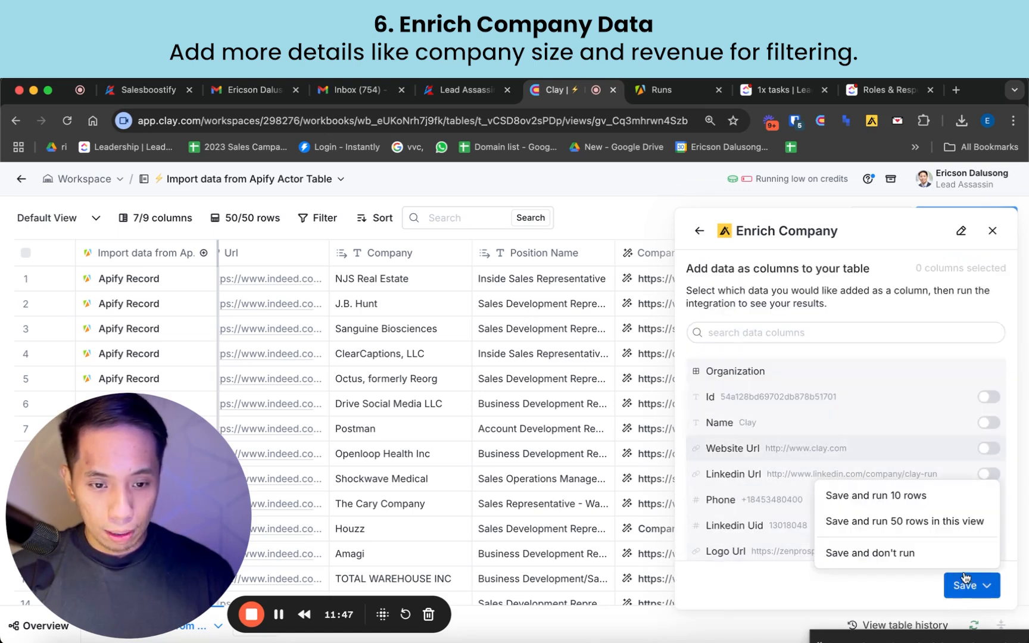
left_click(860, 495)
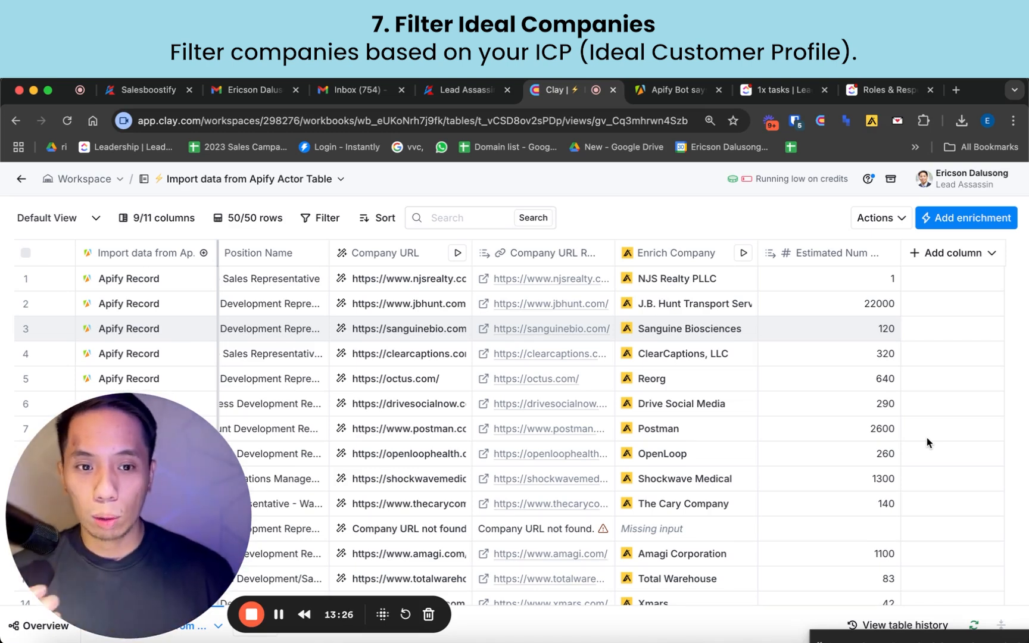
- Add a formula column and generate a formula returning 'Qualified' if Estimated Num Employees is greater than 100, otherwise 'Not qualified'
left_click(953, 252)
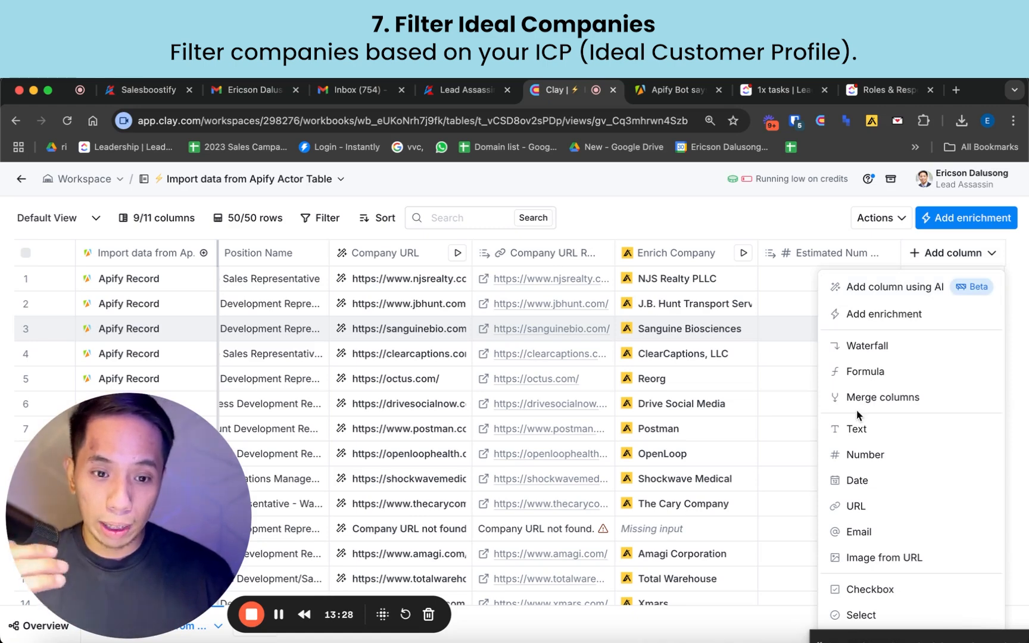
left_click(864, 373)
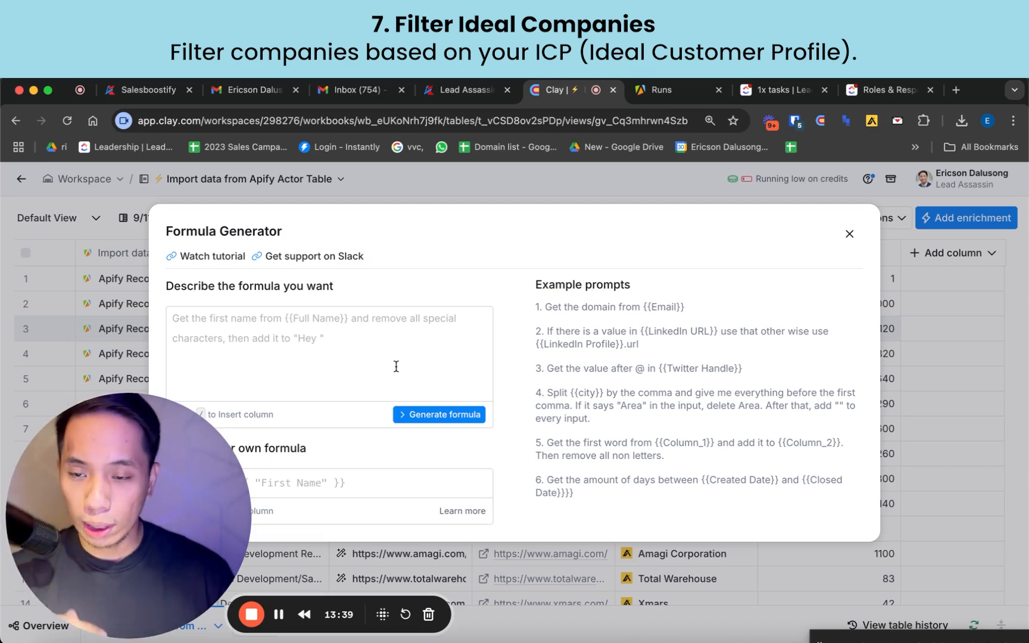
left_click(396, 366)
type("If /")
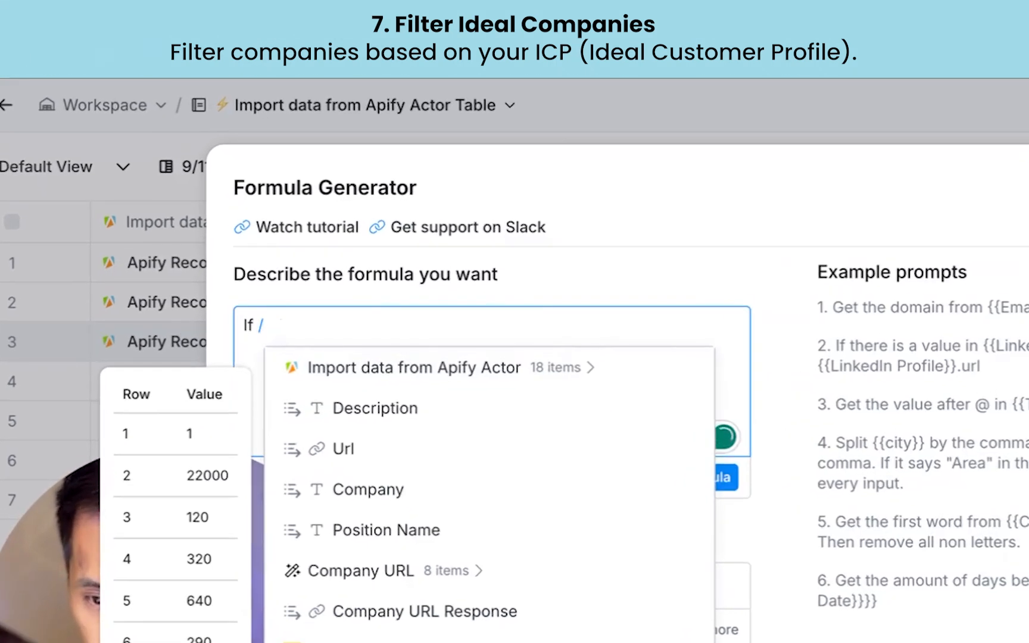
left_click(358, 551)
type("is")
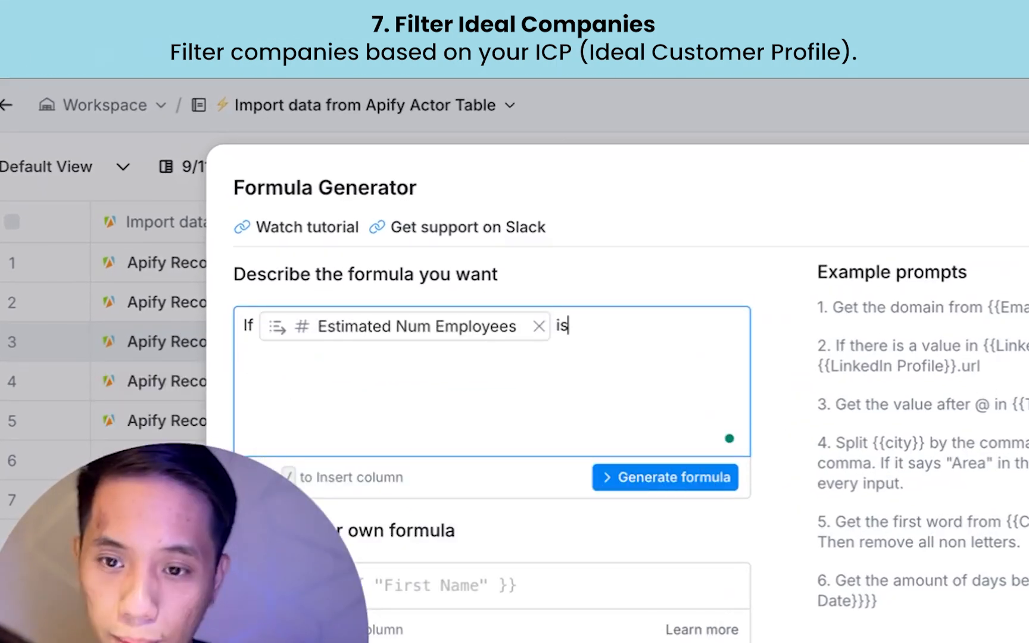
type(" greater than 10")
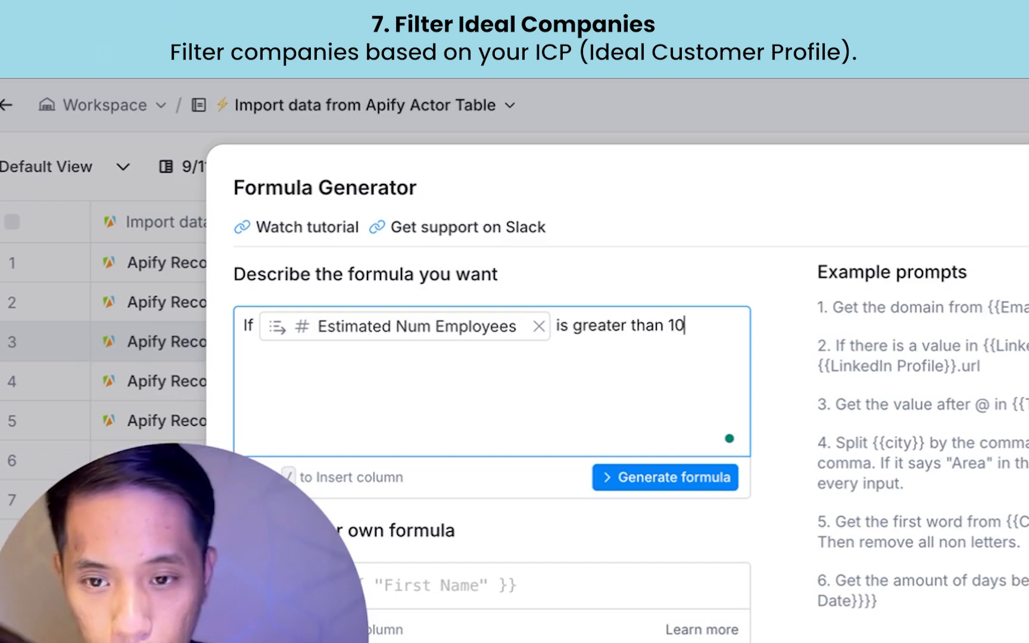
type("0, return data as 'Qual")
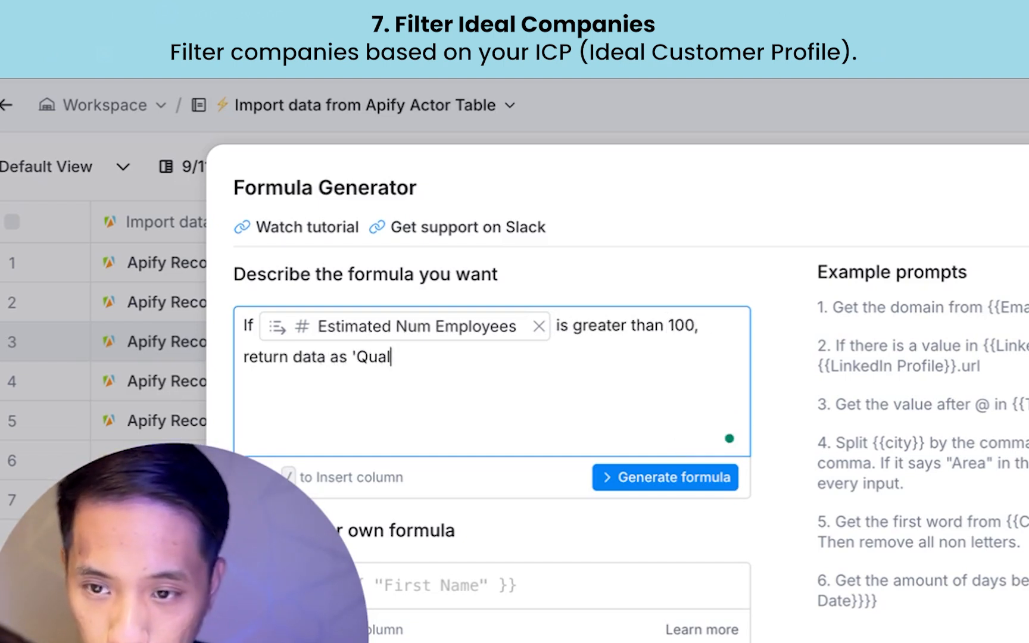
type("ified' . If not, return ")
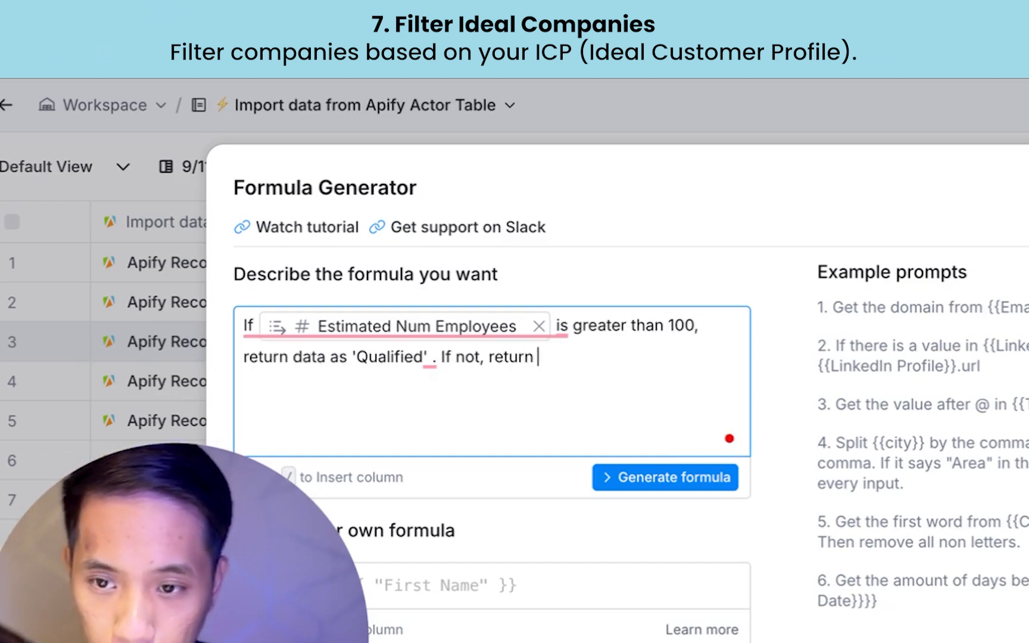
type("as 'Not qualified'")
left_click(667, 477)
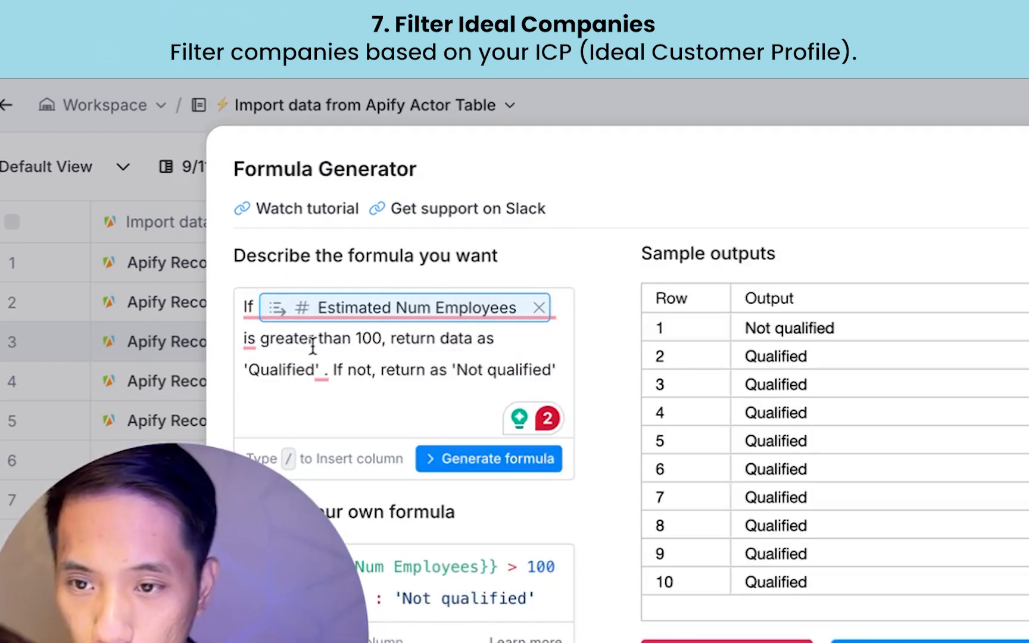
- Change the formula condition from greater to less than 100, regenerate it, and save the formula as correct
left_click_drag(313, 347, 264, 344)
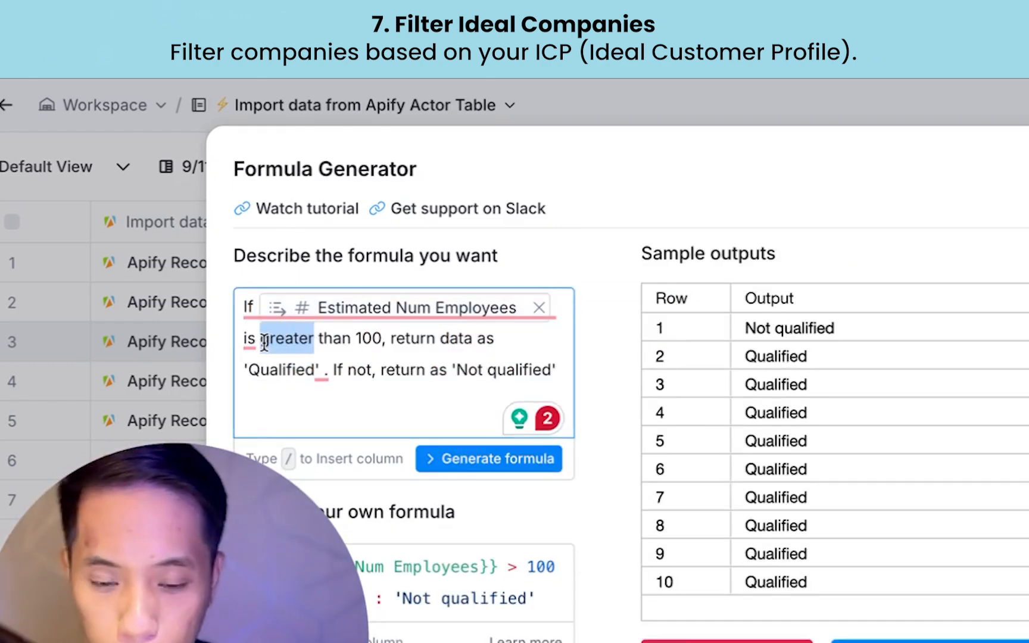
type("less")
left_click(489, 459)
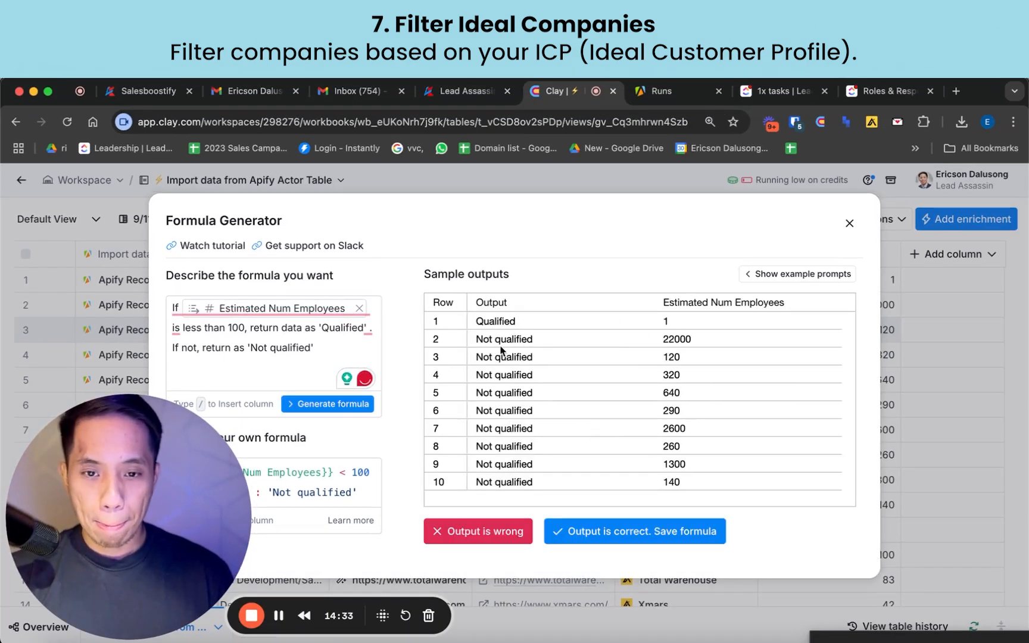
left_click(630, 536)
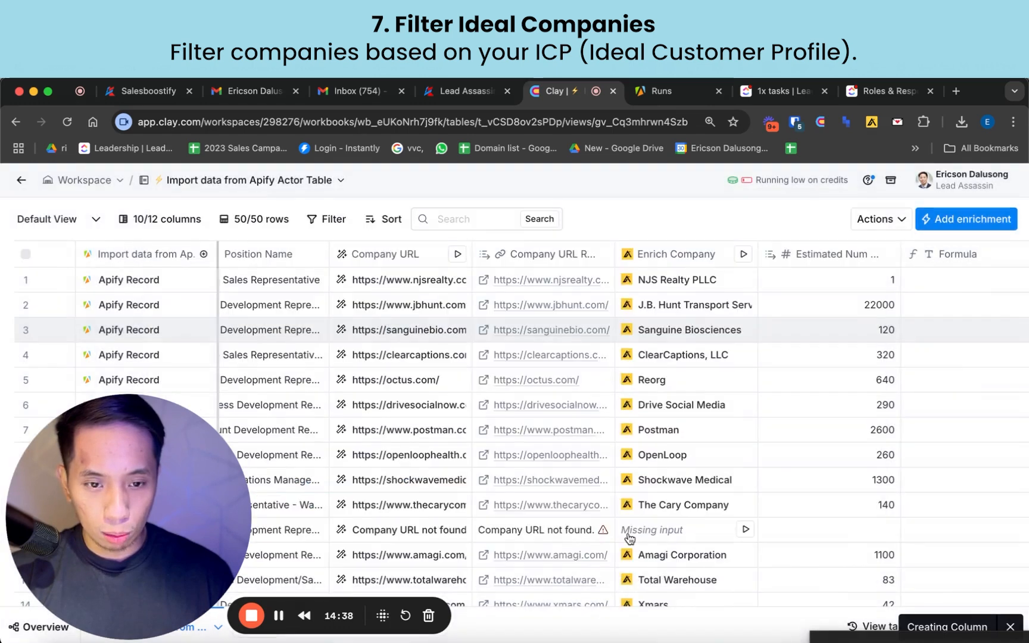
- Review the Employee Qualification results across the rows and narrow the Estimated Num Employees column
scroll(477, 410, "down", 5)
scroll(476, 410, "right", 2)
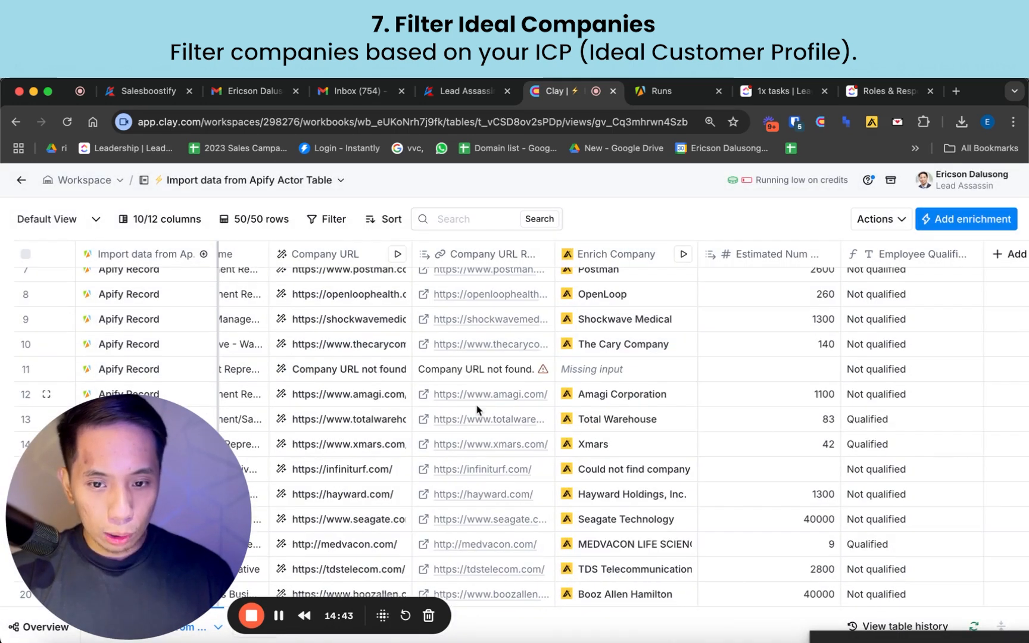
scroll(885, 409, "up", 5)
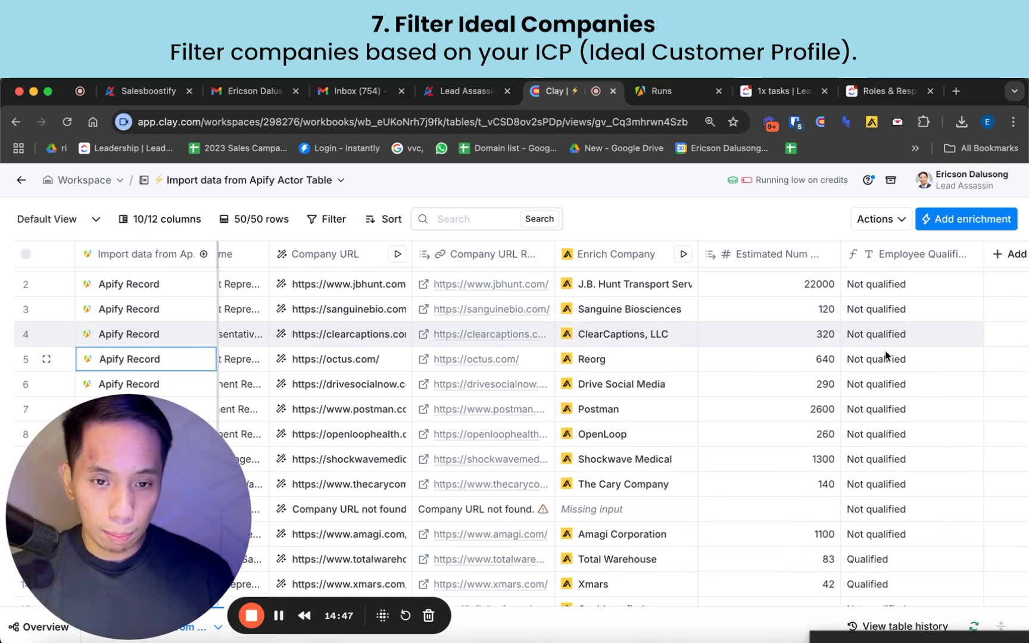
scroll(885, 353, "down", 1)
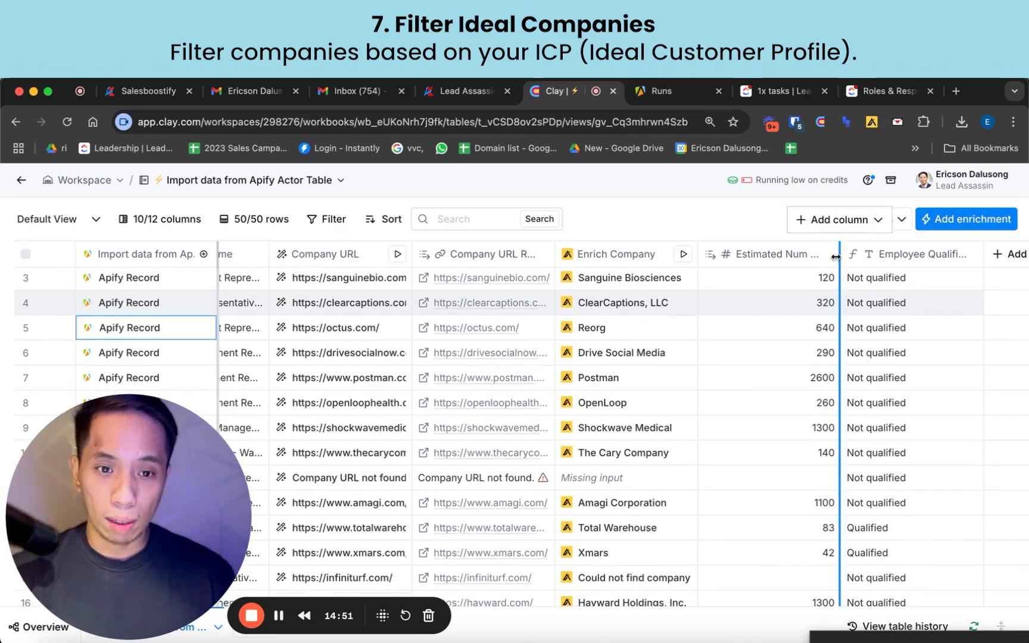
left_click_drag(837, 254, 794, 253)
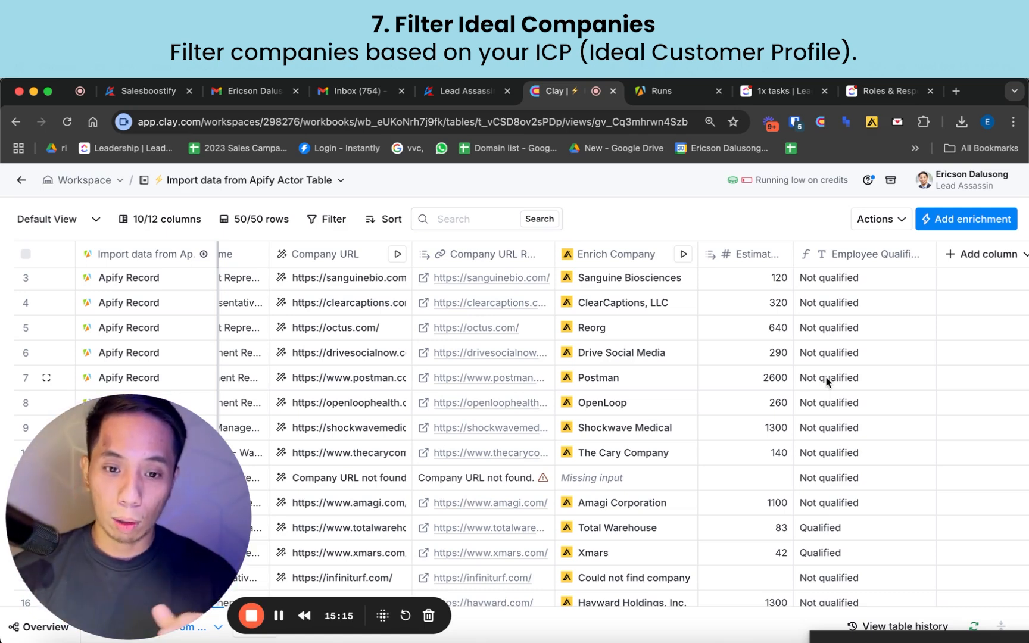
- Start adding an enrichment and search the available ones for find contacts
left_click(994, 254)
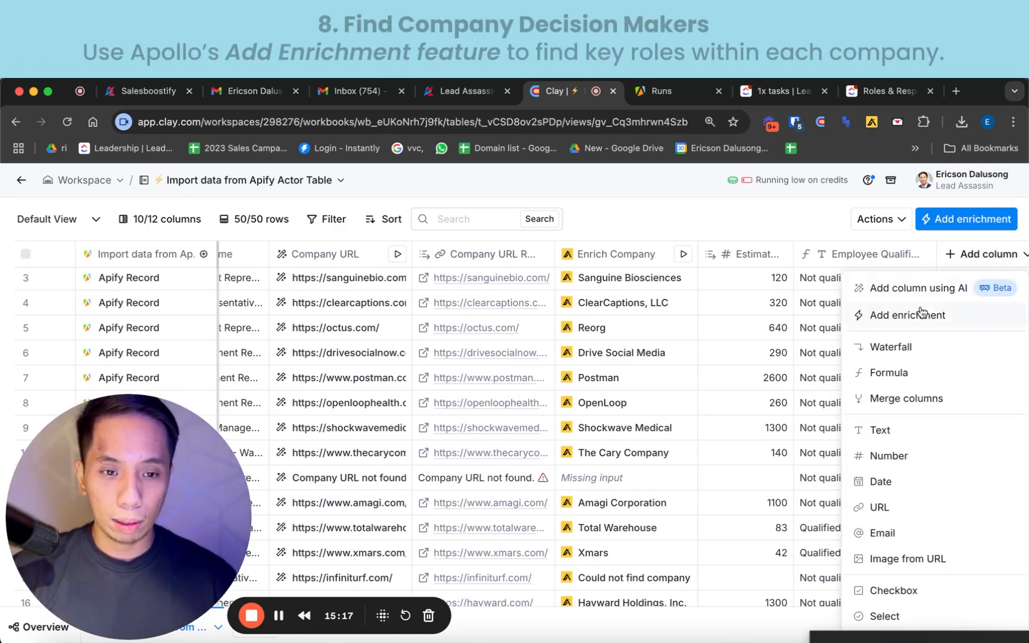
key("Return")
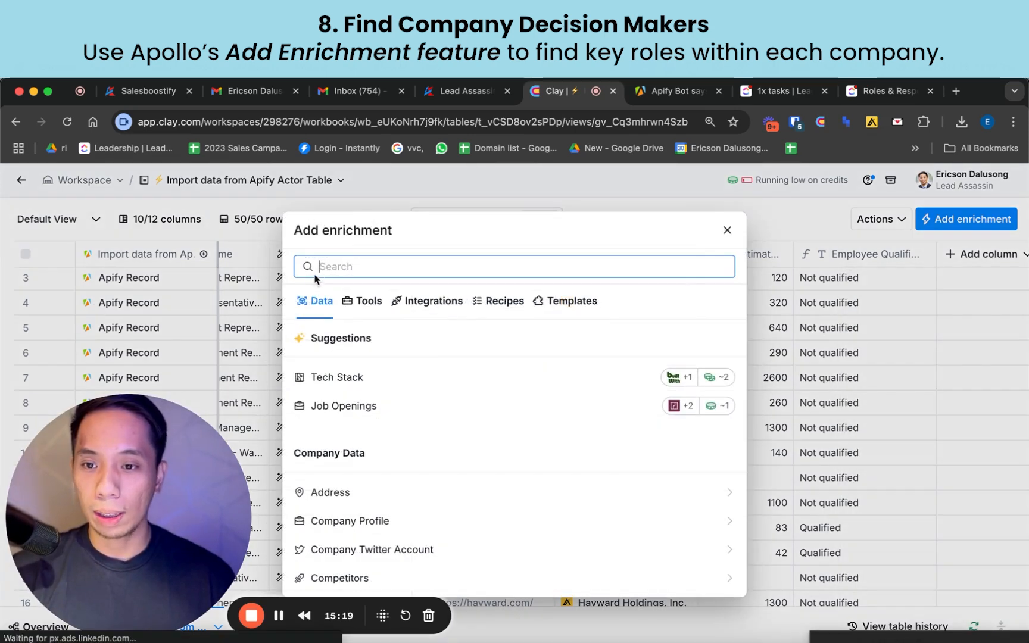
type("find")
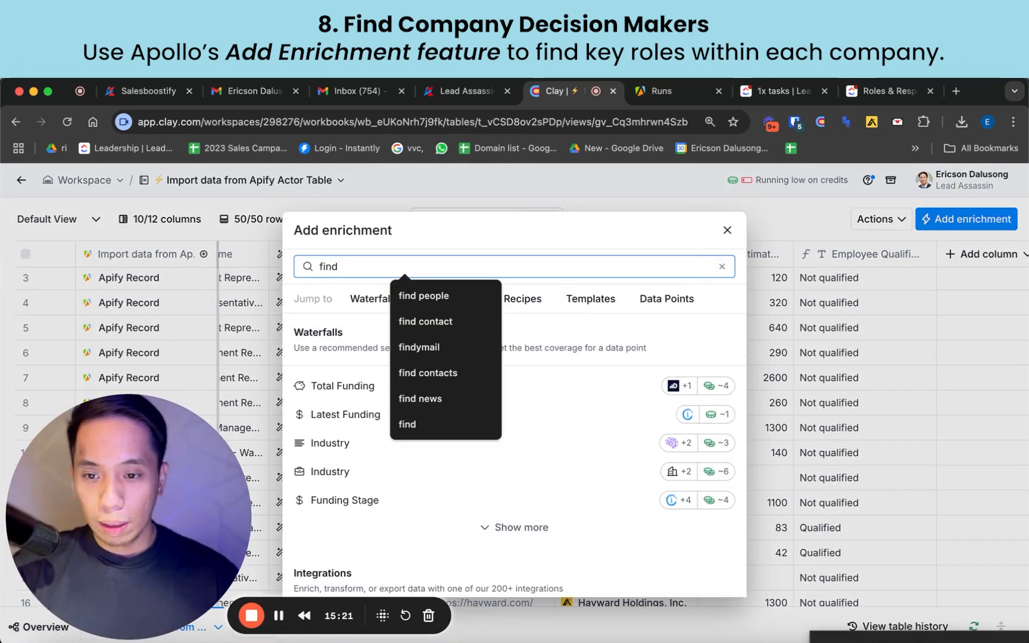
type(" contacts")
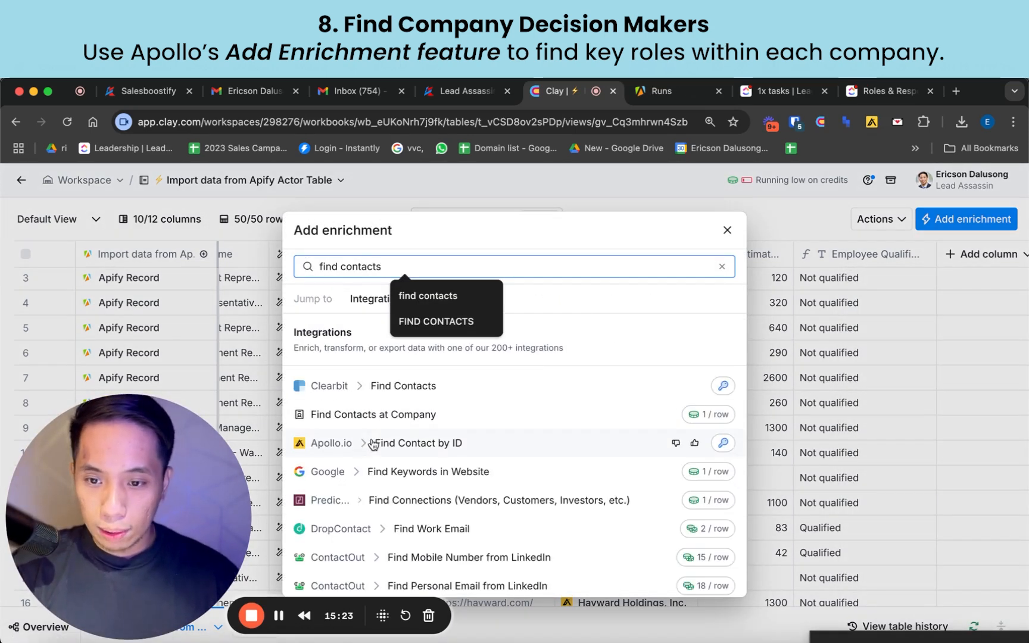
scroll(436, 469, "down", 1)
scroll(436, 469, "up", 1)
- Replace the enrichment search with apollo and choose Apollo.io's Find People at Company By Job Title
key("BackSpace")
key("BackSpace")
key("BackSpace")
key("BackSpace")
key("BackSpace")
key("BackSpace")
key("BackSpace")
key("BackSpace")
key("BackSpace")
key("BackSpace")
key("BackSpace")
key("BackSpace")
key("BackSpace")
type("apollo")
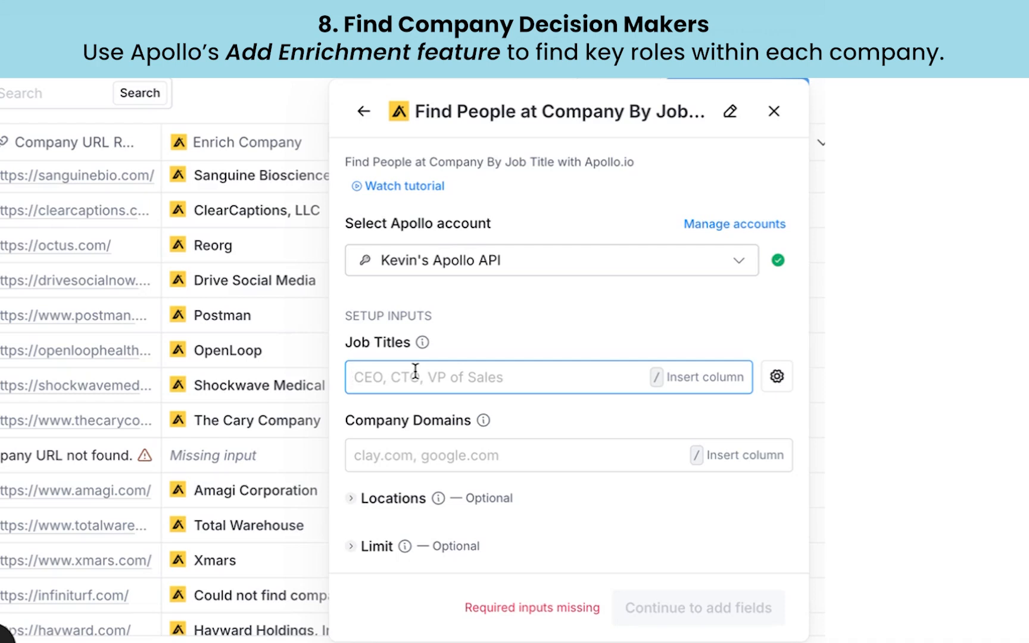
- Enter CEO, Founder, CMO, Head of Sales and VP of Sales as the job titles to find
type("CEO")
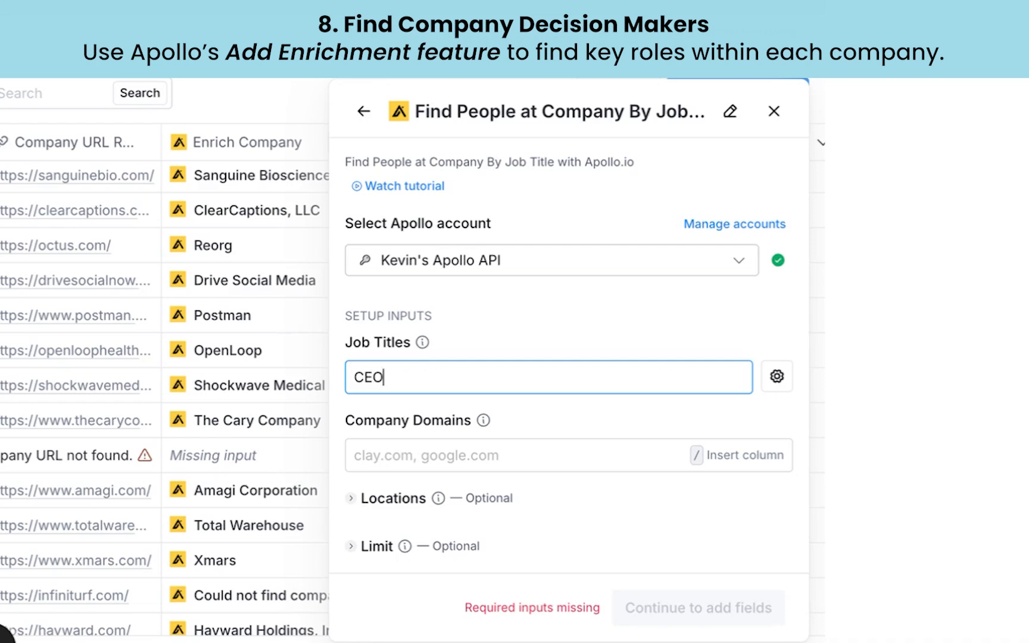
key("Return")
type("Founder")
key("Return")
type("CMO")
key("Return")
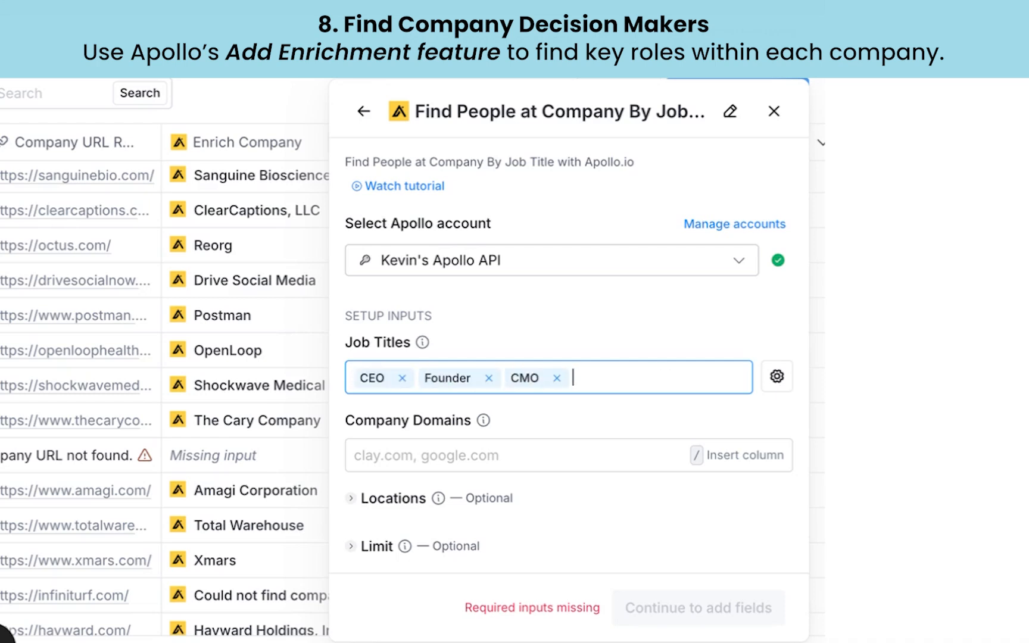
type("Head of Sales")
key("Return")
type("VP of Sales")
key("Return")
- Use the Company URL Response column for the company domains and restrict the locations to united states and us
left_click(517, 482)
type("/")
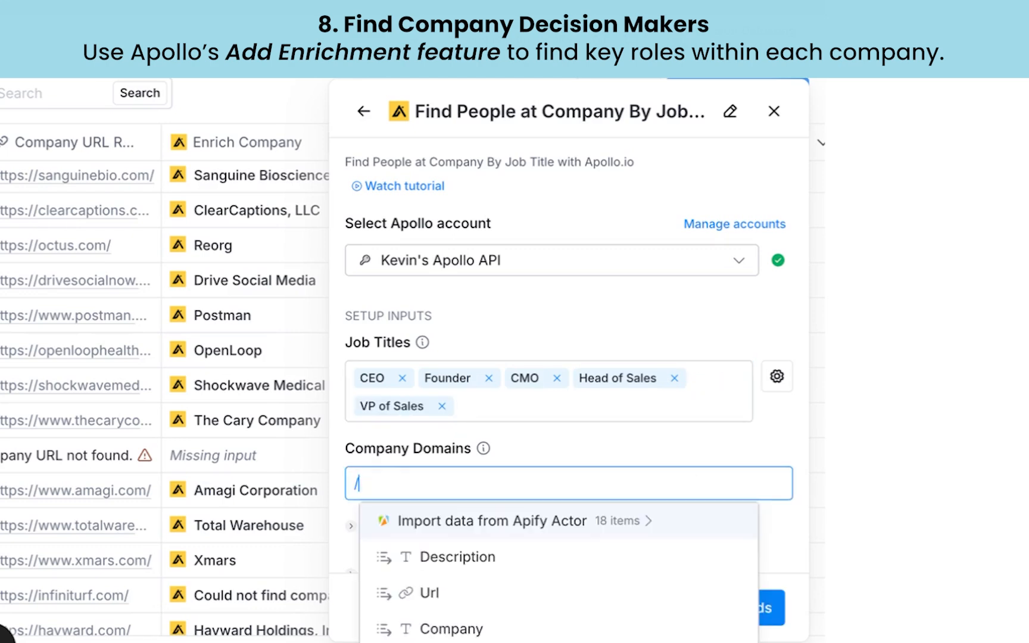
left_click(456, 563)
left_click(456, 635)
type("uni")
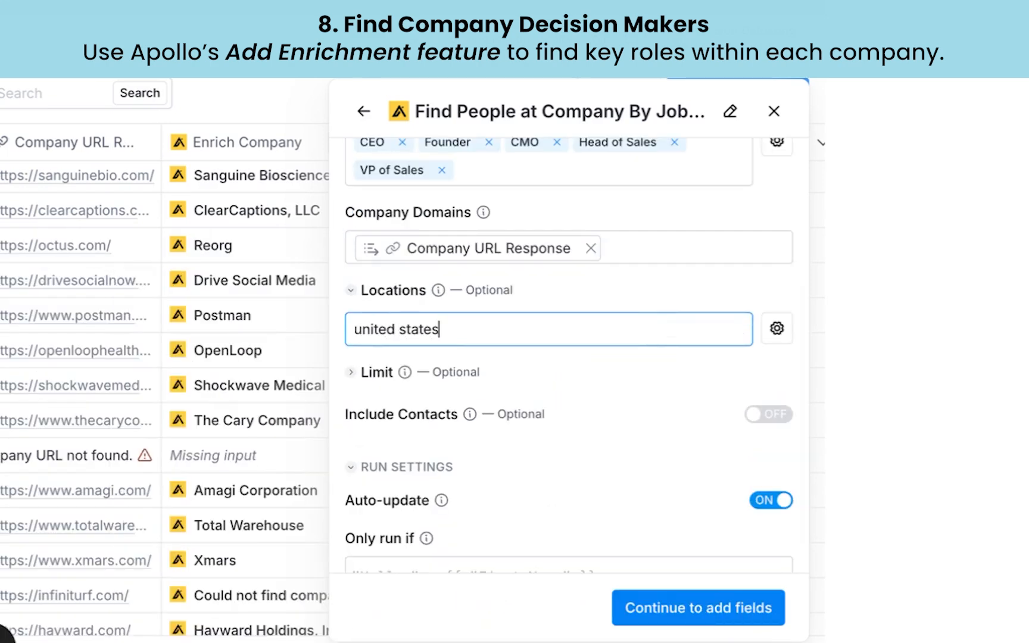
type("ted states")
key("Return")
type("us")
key("Return")
- Limit the number of people returned by the search to 5
left_click(376, 372)
left_click(376, 406)
type("5")
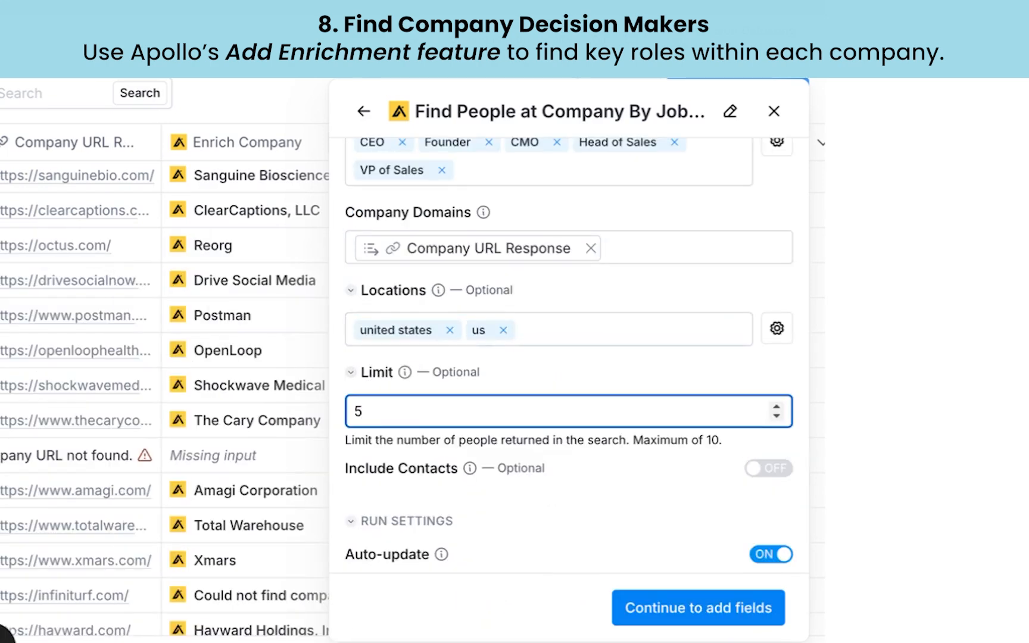
- Describe the conditional run prompt as only run if Employee Qualification is 'Qualified', inserting the Employee Qualification column
scroll(673, 542, "down", 3)
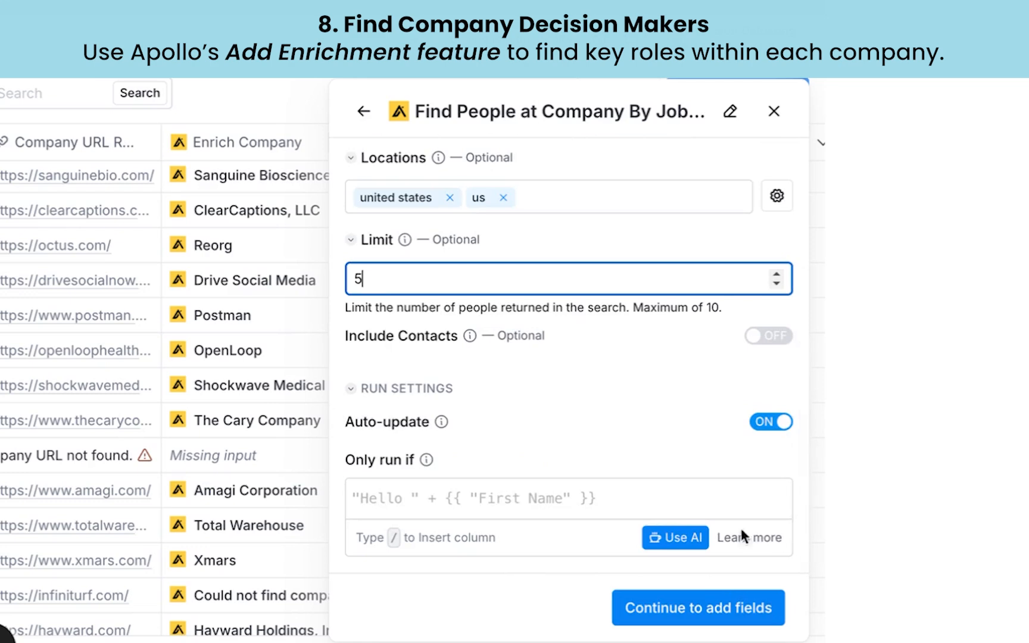
left_click(688, 551)
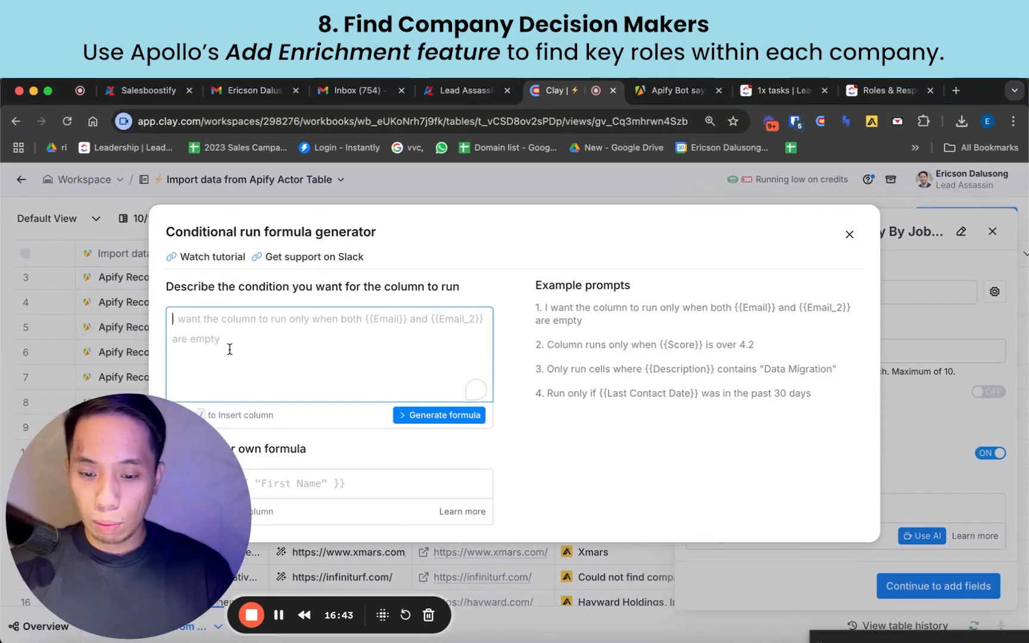
type("only ")
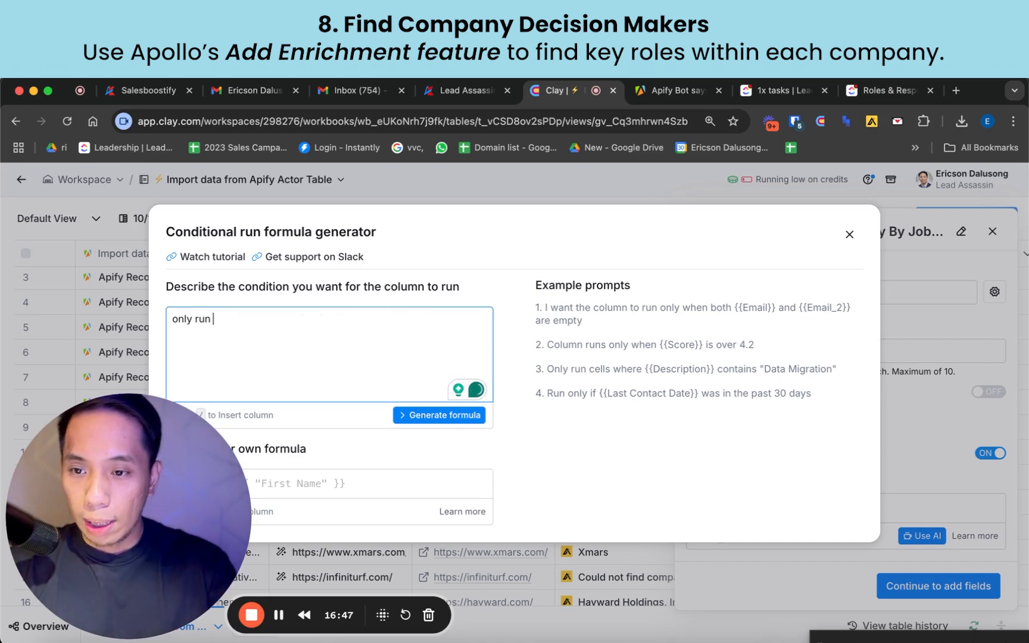
type("run")
type("if /")
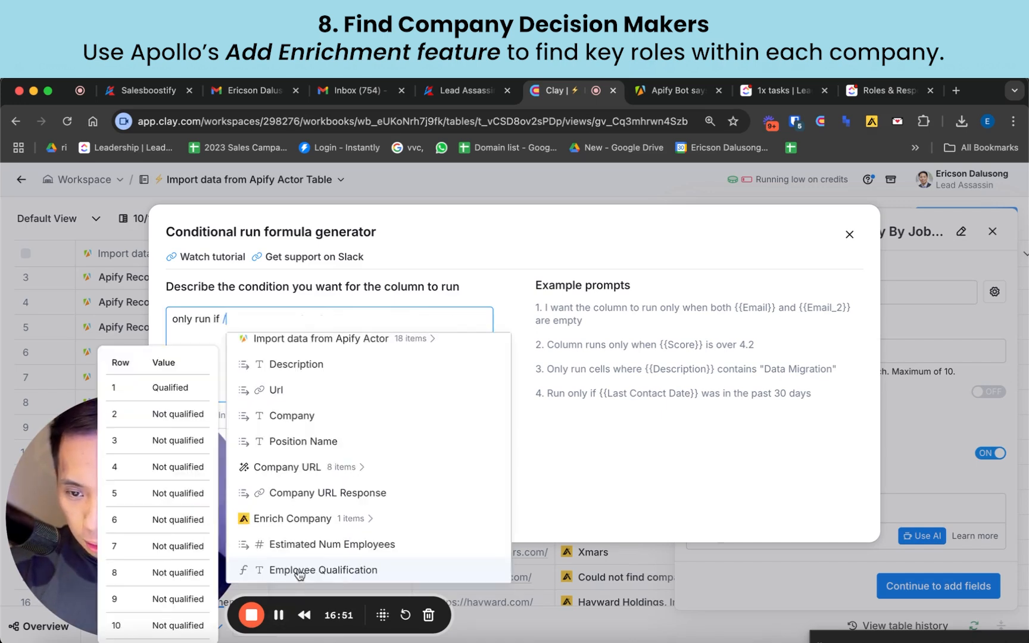
left_click(299, 572)
type("is ")
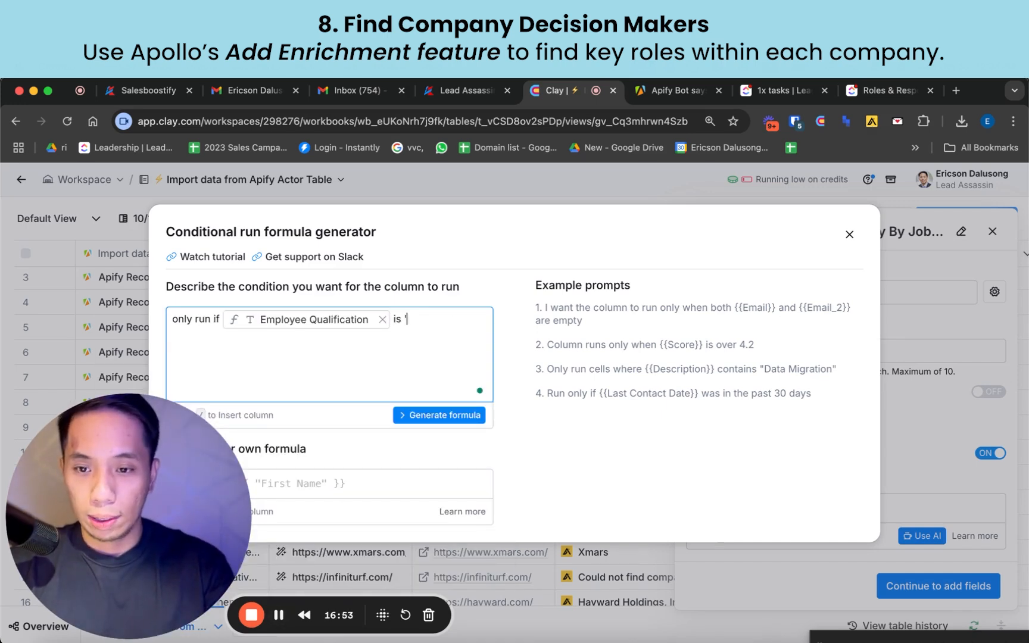
type("'Qualified'")
- Generate the run condition formula from the prompt and save it as correct
key("super+a")
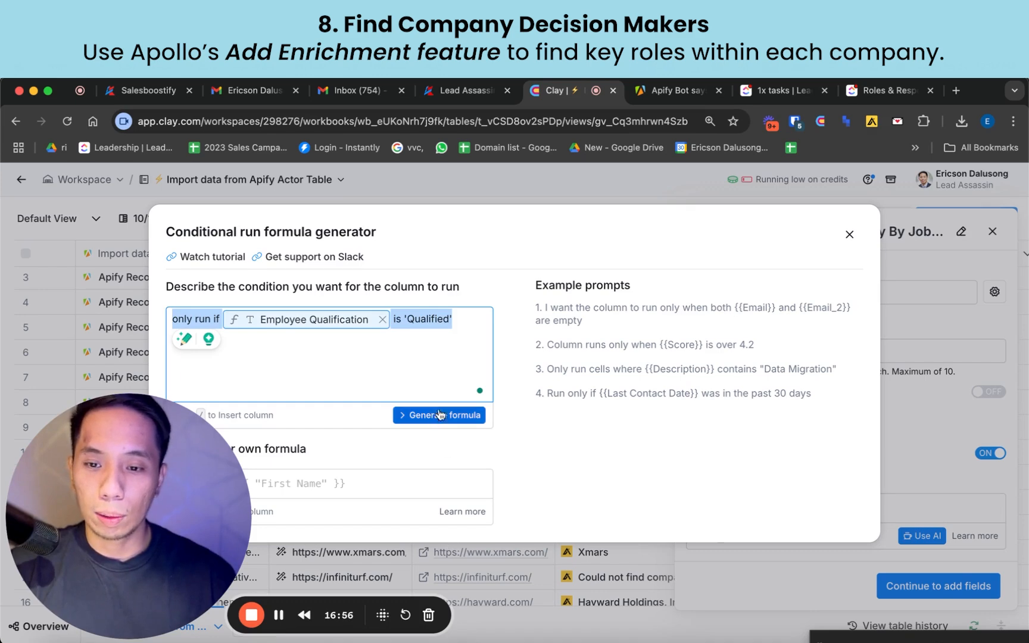
left_click(440, 417)
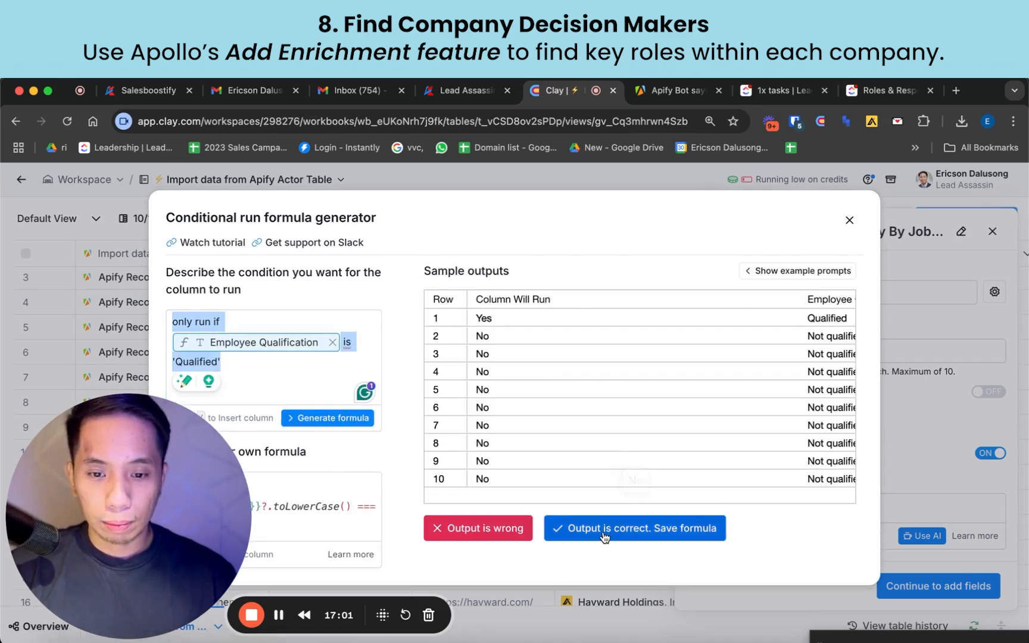
left_click(605, 529)
- Save the Find People at Company By Job Title enrichment without extra data columns and run it
left_click(995, 590)
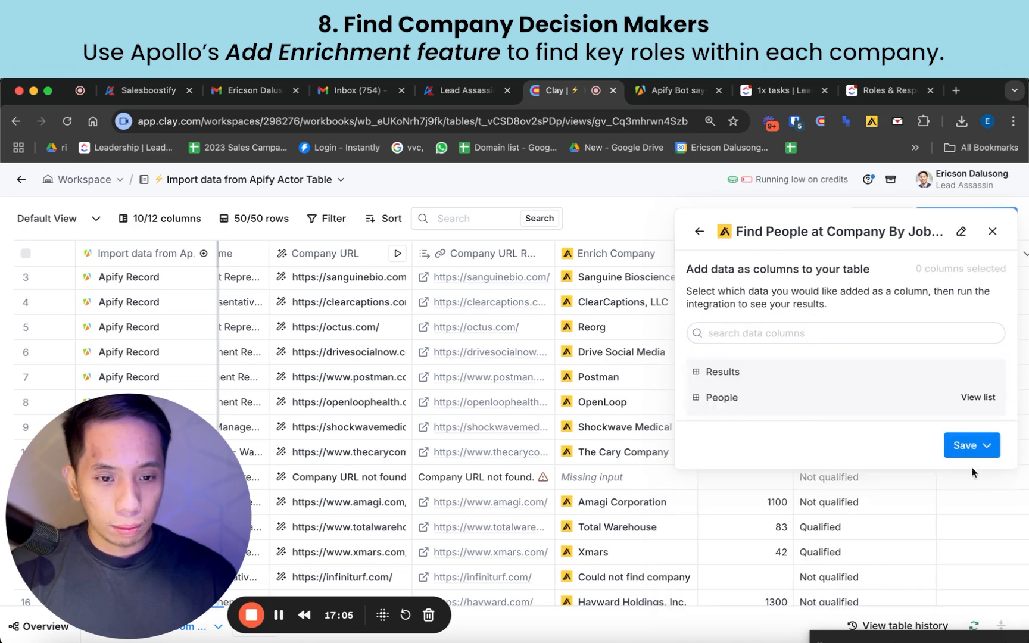
left_click(960, 446)
left_click(884, 477)
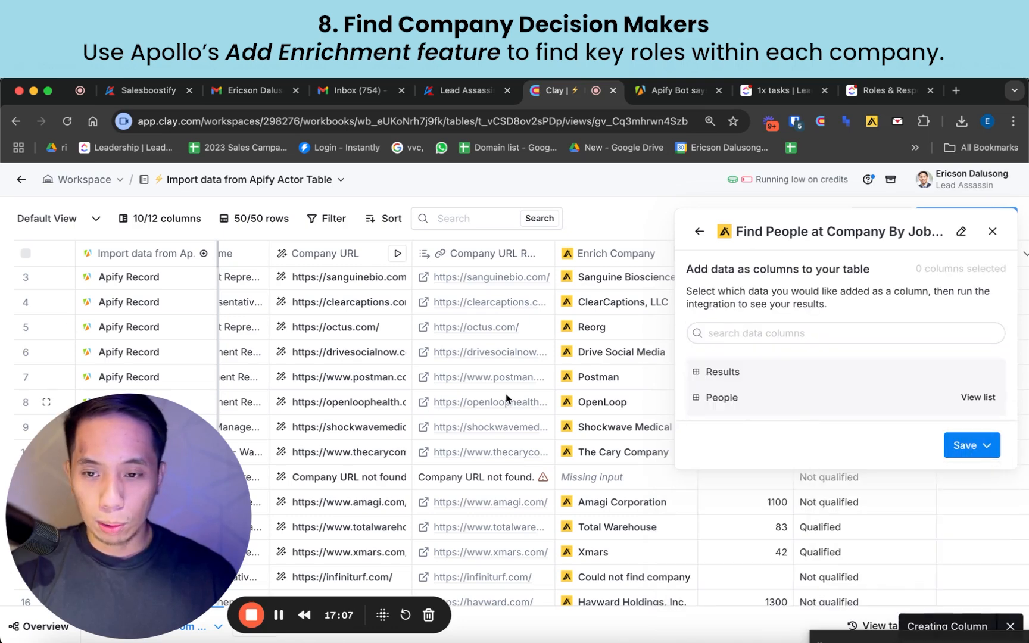
- Compare the Find People results with the Employee Qualification values across the table rows
scroll(887, 341, "up", 2)
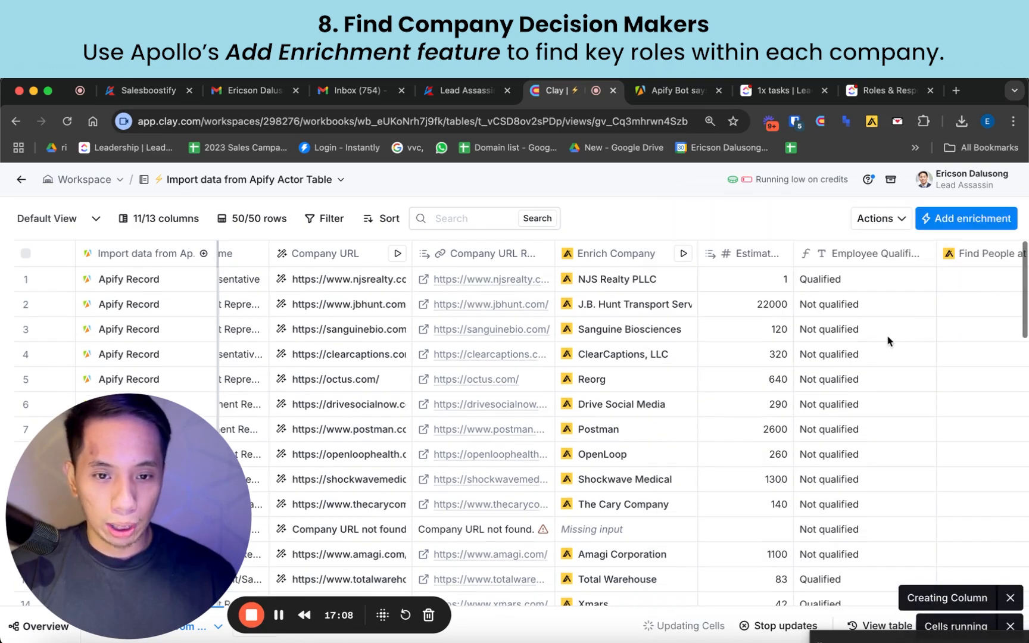
left_click(770, 329)
key("Right")
key("Right")
scroll(774, 357, "down", 5)
scroll(774, 357, "right", 2)
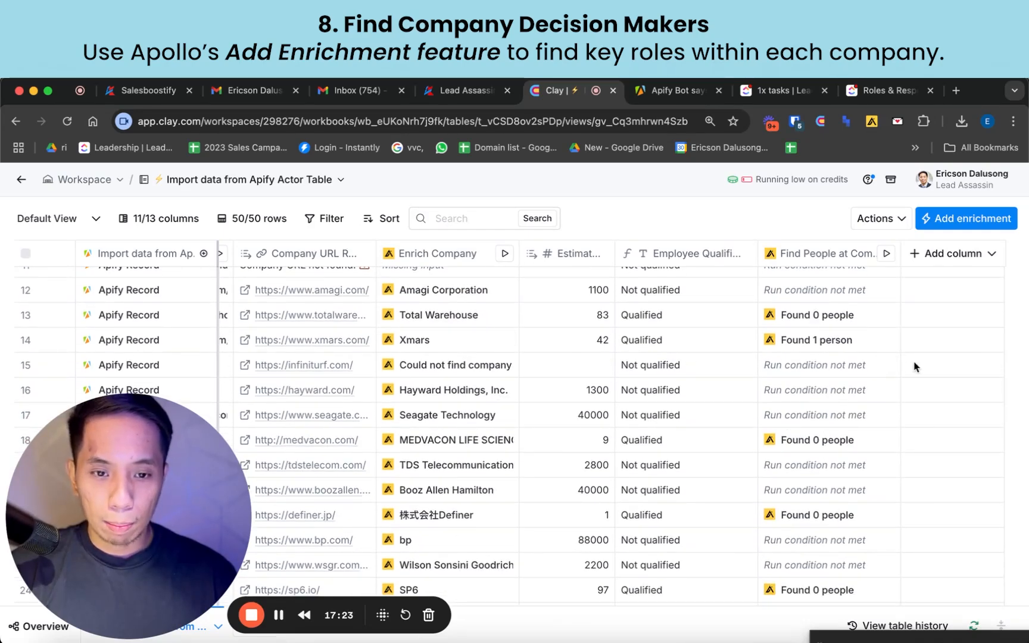
- Inspect the cell details of the person found at Xmars, including the job title, and check the people results in other rows
left_click(811, 344)
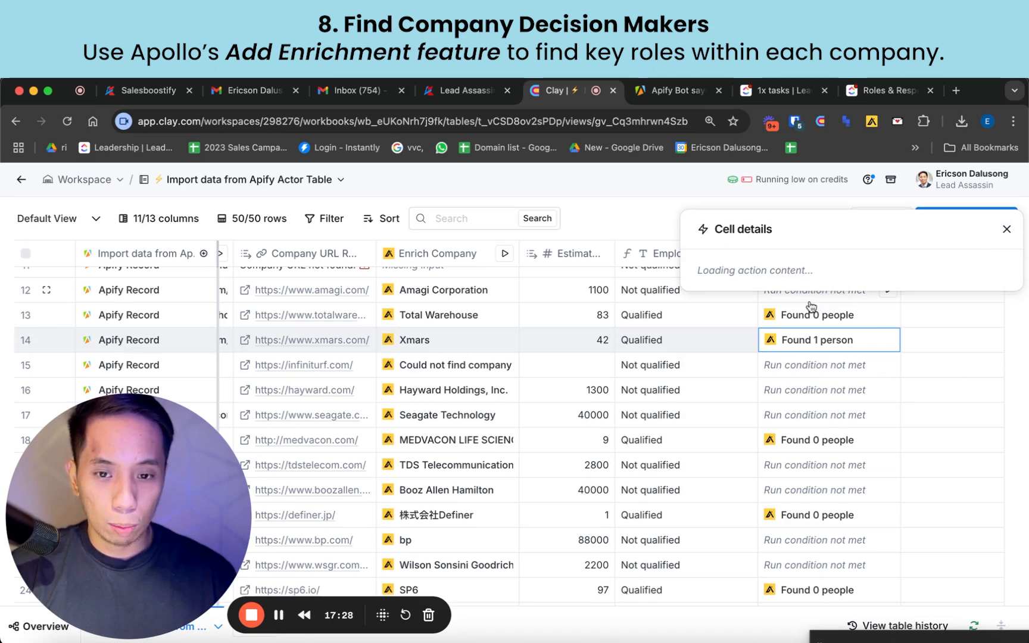
mouse_move(825, 486)
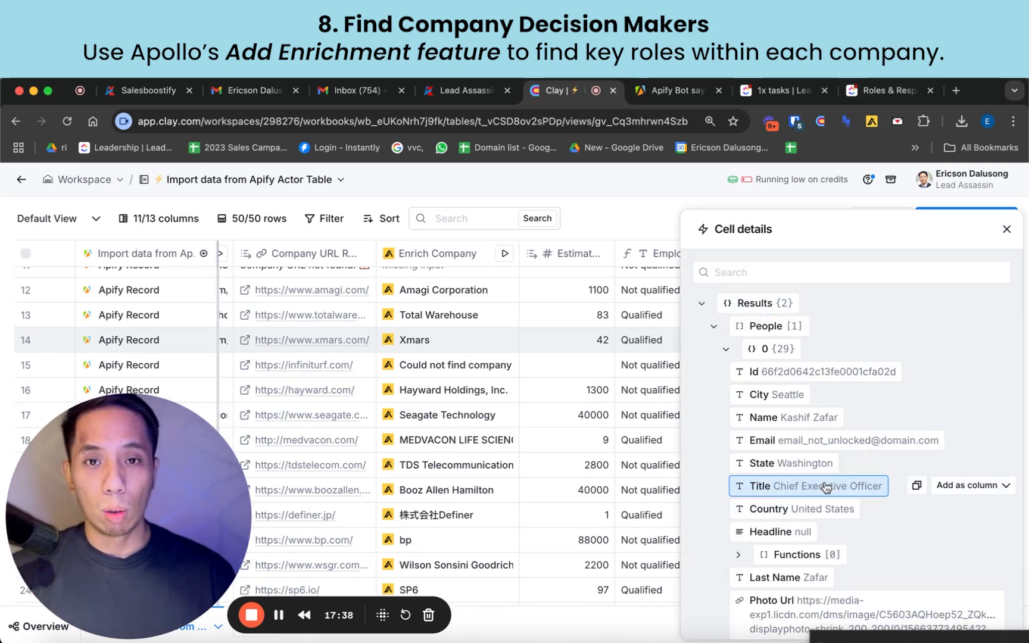
left_click(1006, 230)
scroll(834, 369, "down", 10)
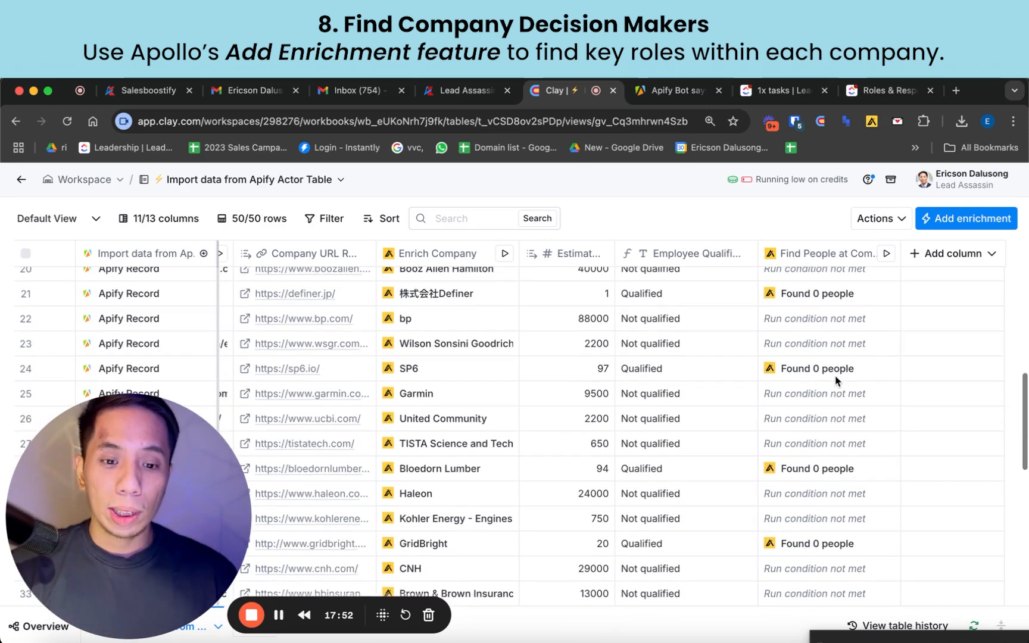
scroll(836, 382, "down", 2)
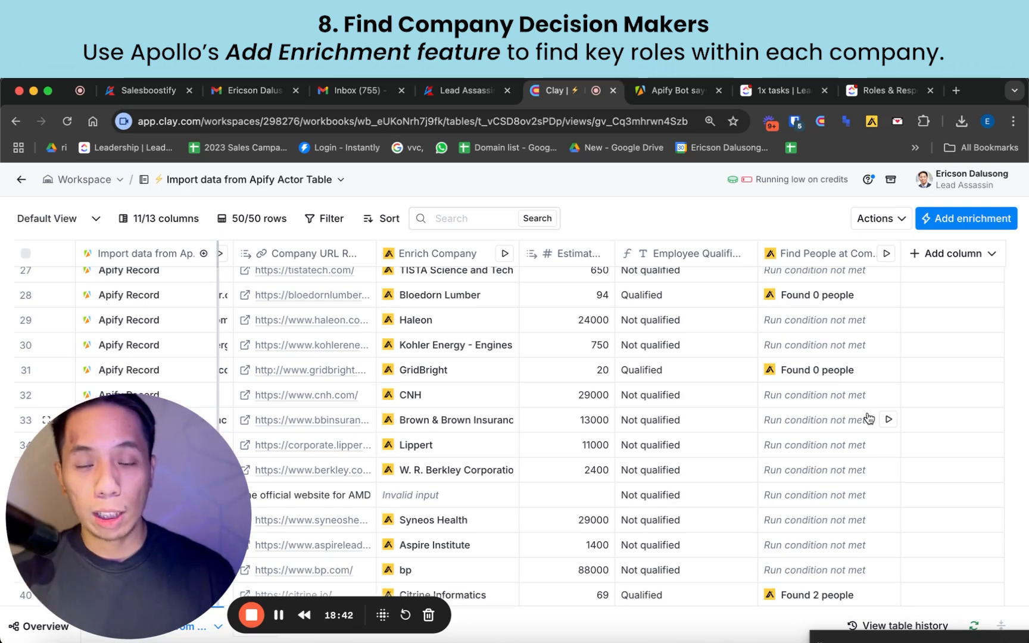
scroll(858, 447, "down", 3)
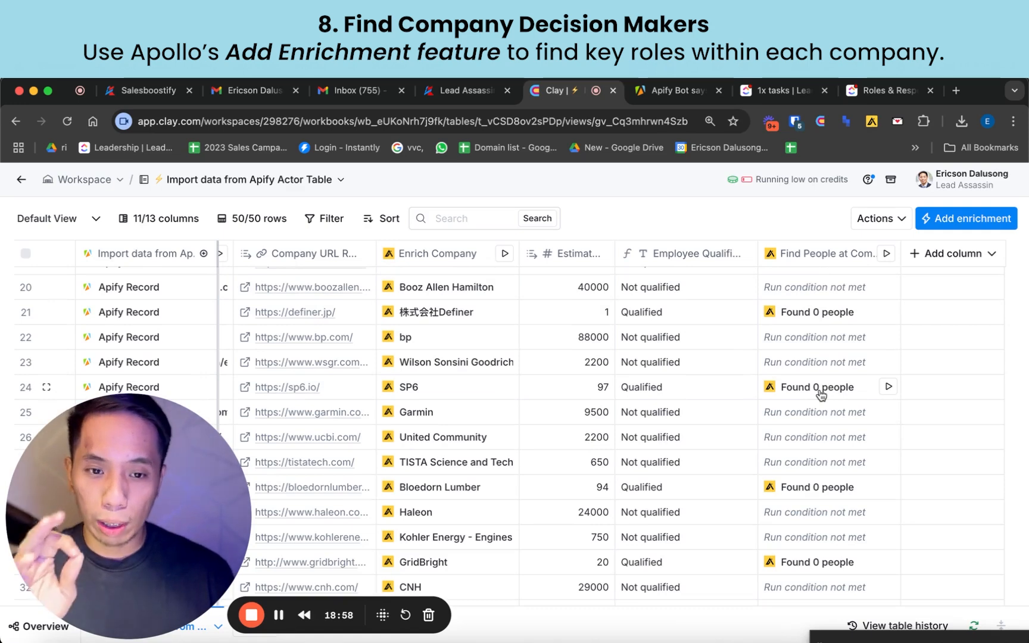
scroll(834, 401, "up", 1)
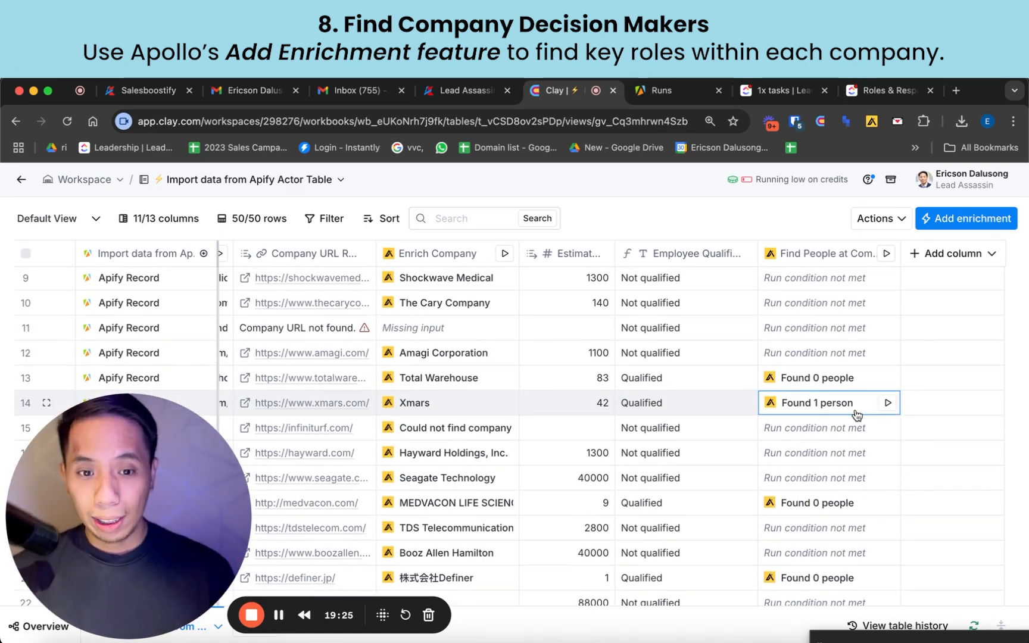
- Search the enrichments for write to other table and choose Clay Labs' Write to Other Table
left_click(939, 264)
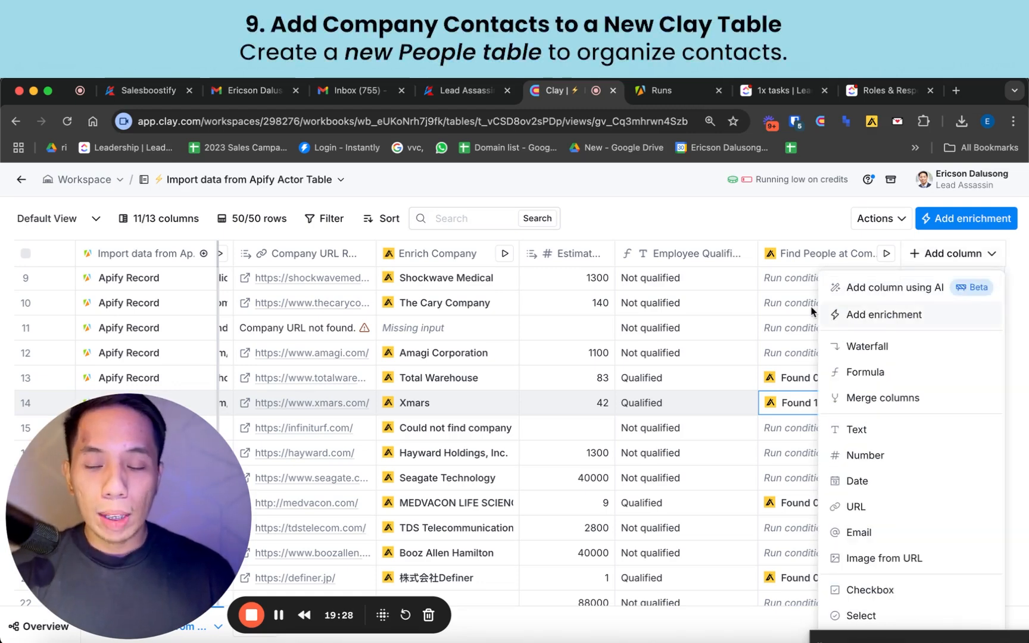
left_click(858, 315)
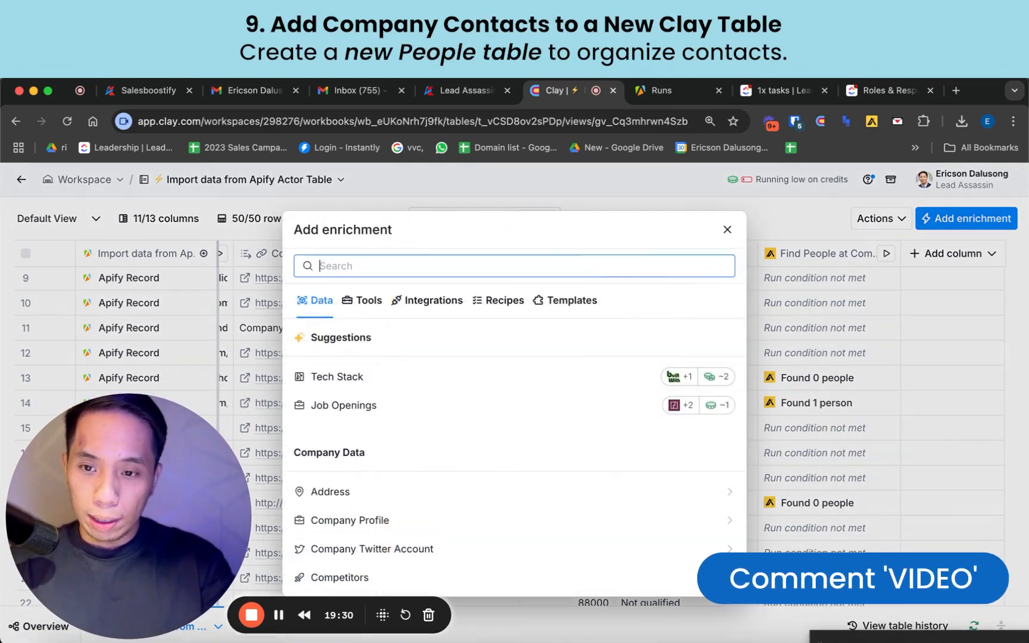
type("write")
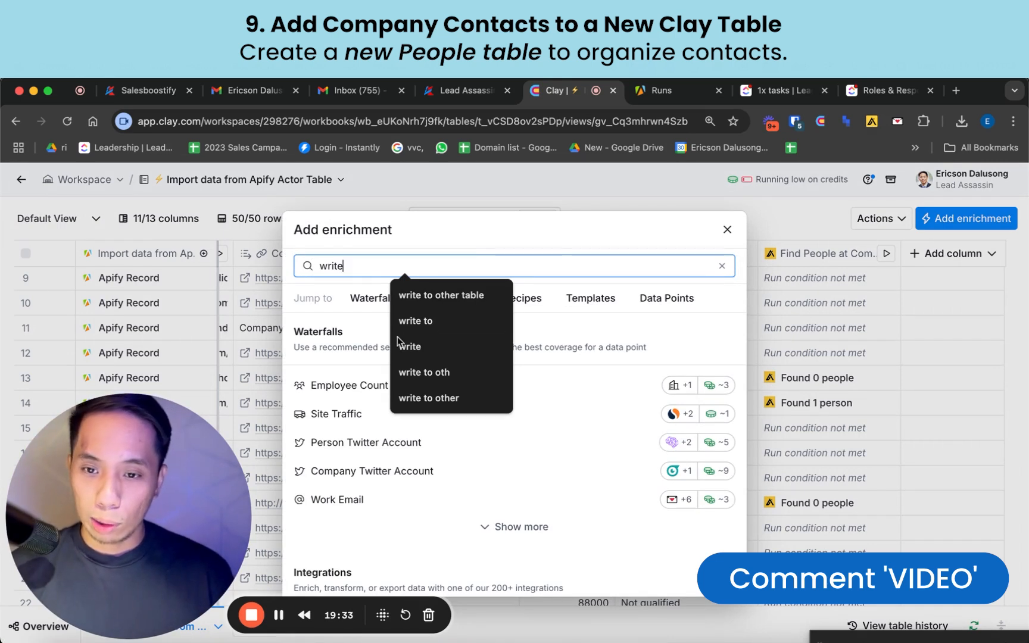
left_click(424, 296)
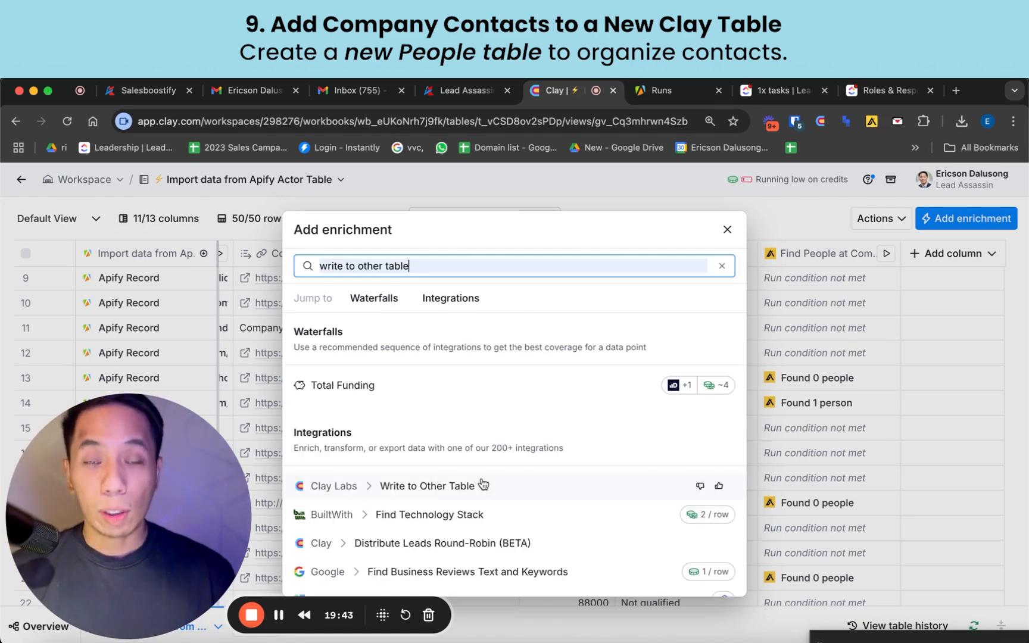
left_click(483, 486)
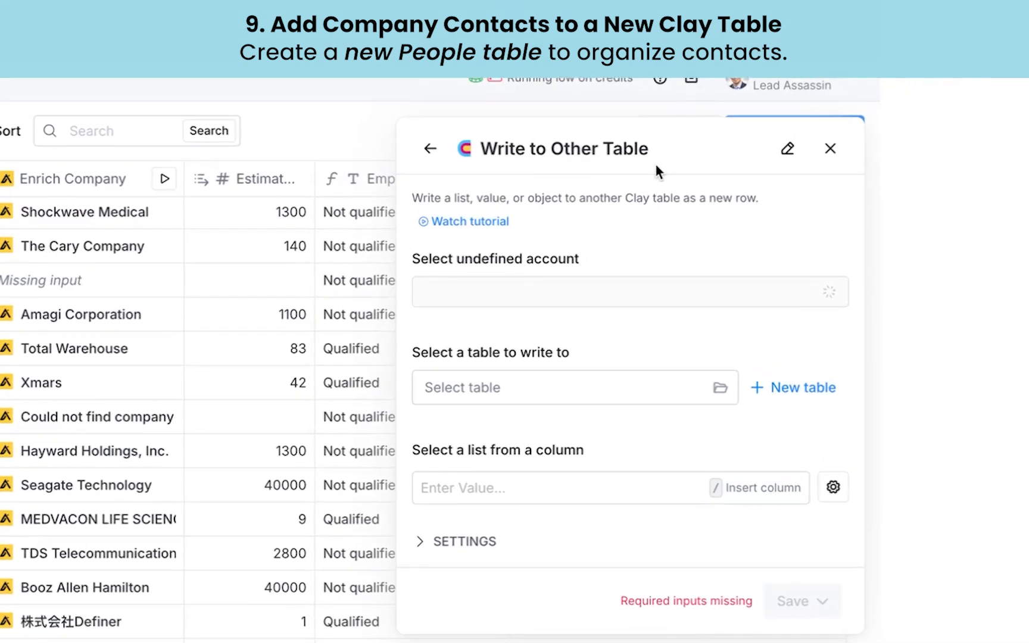
left_click_drag(654, 157, 469, 152)
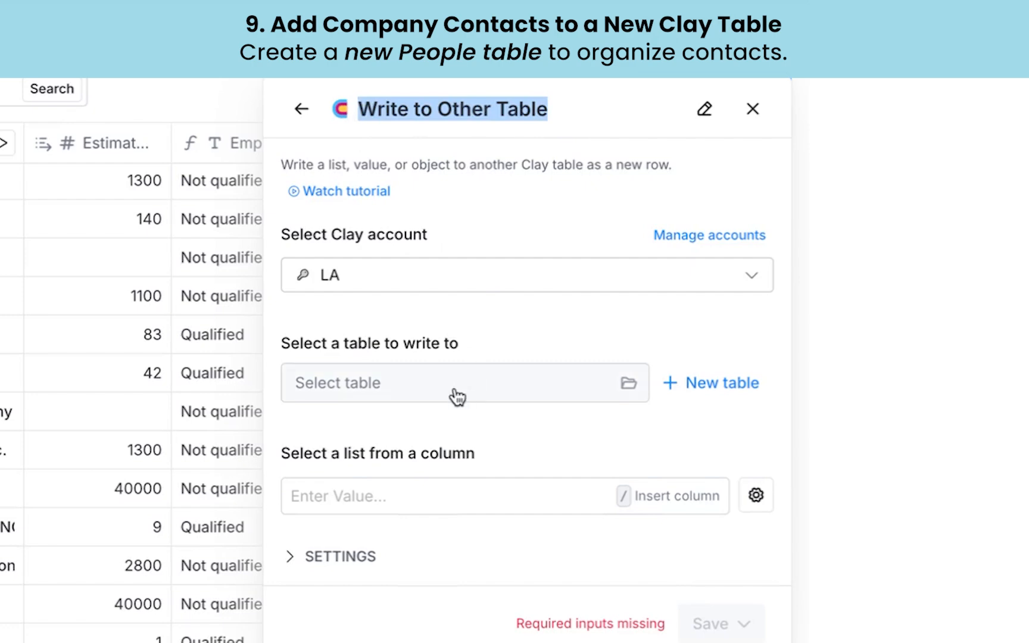
- Create a new table to write to and use the people list from Find People at Company By Job Title as the source
left_click(722, 393)
left_click(429, 494)
type("/")
scroll(492, 583, "down", 3)
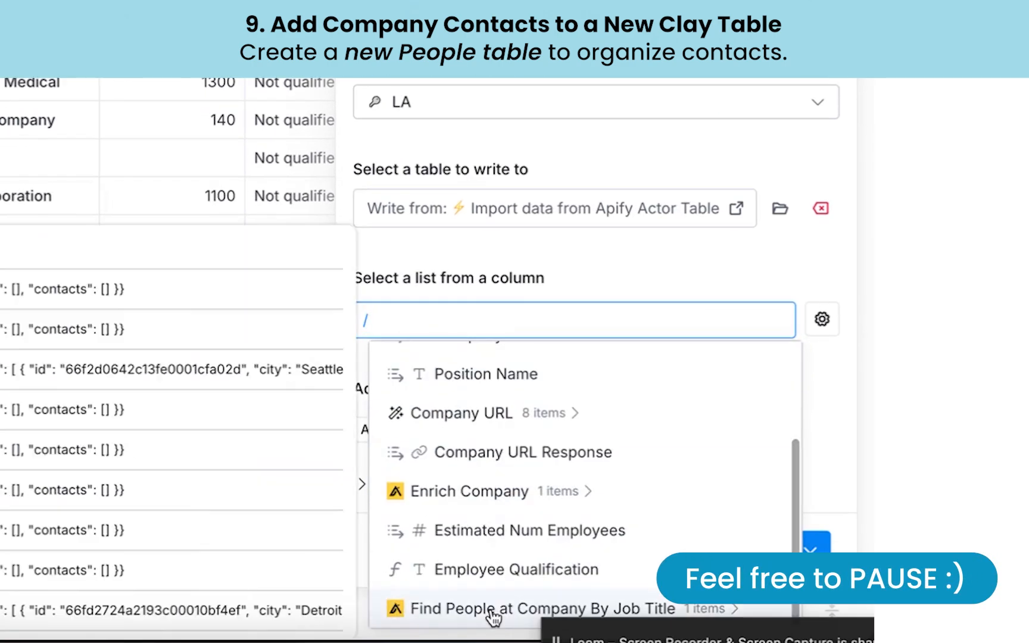
left_click(491, 613)
scroll(503, 589, "down", 1)
left_click(506, 609)
scroll(509, 590, "down", 1)
left_click(512, 608)
scroll(691, 511, "down", 2)
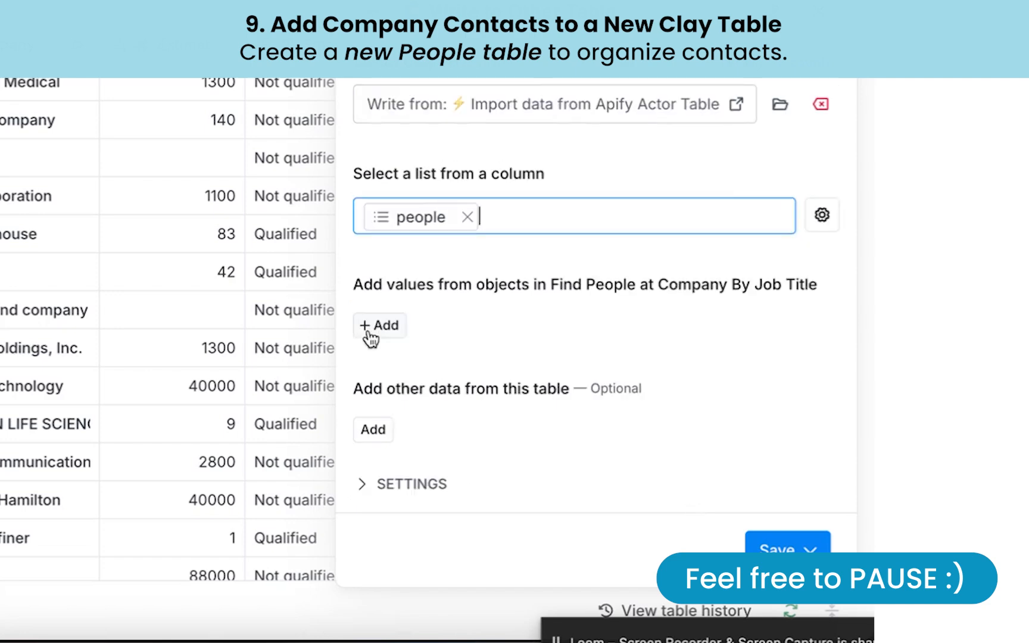
- Add name and title from the people list as values to write to the new table
left_click(373, 326)
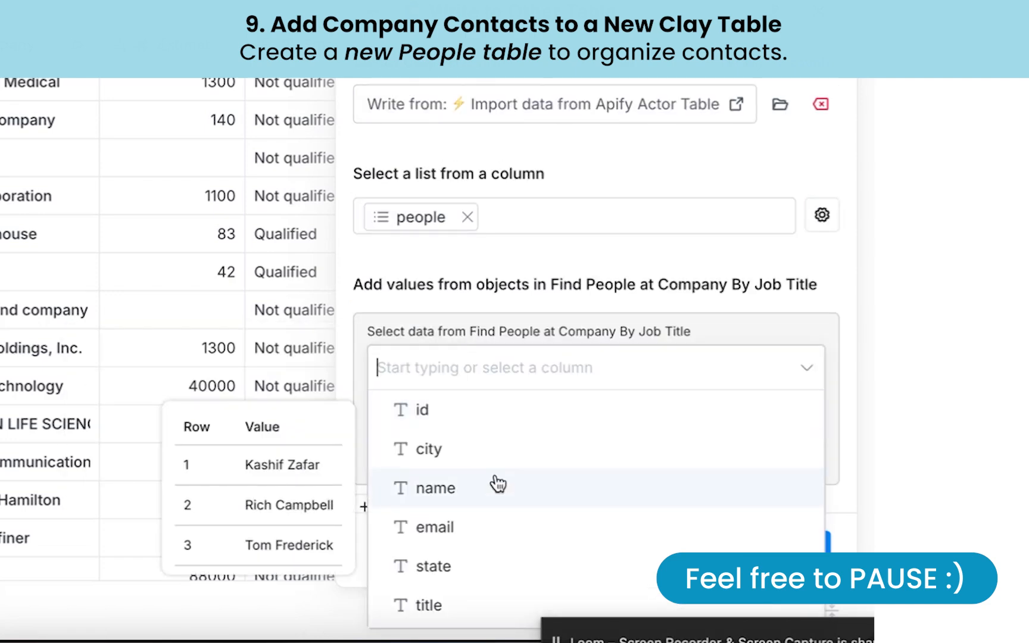
left_click(497, 484)
left_click(383, 327)
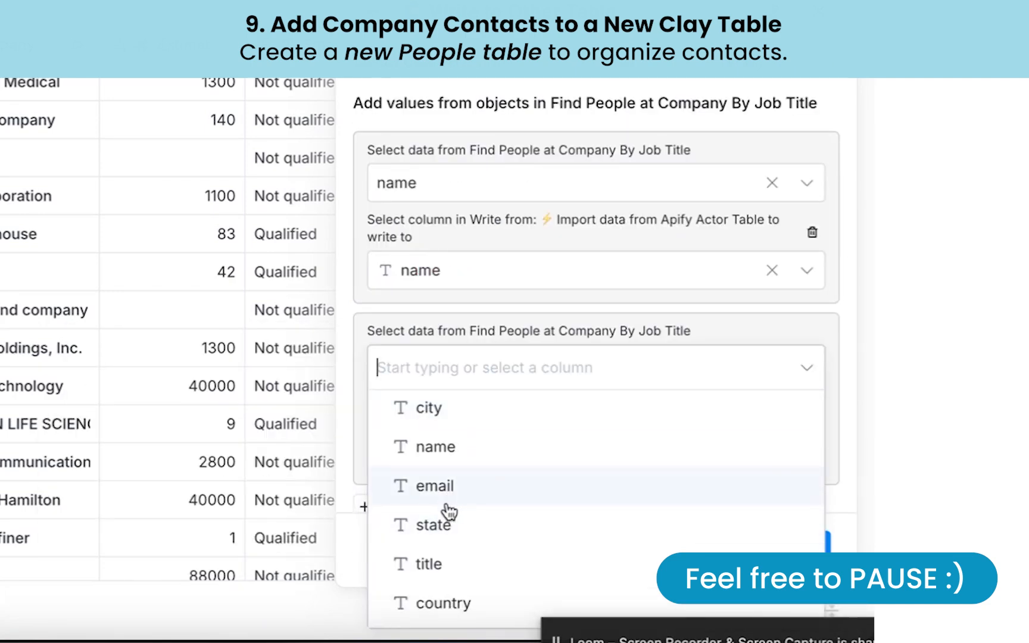
left_click(446, 563)
scroll(490, 406, "down", 3)
- Add the country value from the people list and create matching title and country columns in the new table
left_click(382, 326)
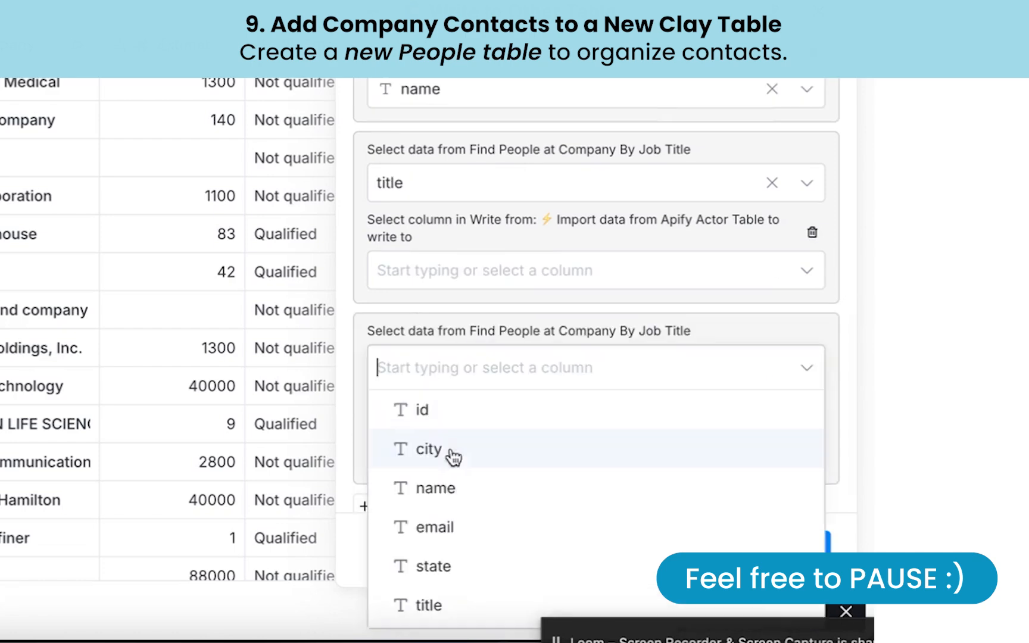
scroll(451, 454, "down", 3)
left_click(424, 454)
scroll(546, 359, "up", 2)
left_click(381, 427)
scroll(417, 417, "down", 3)
left_click(430, 390)
left_click(430, 387)
left_click(750, 385)
- Add the last_name value from the people list and write it to a new last_name column
left_click(383, 328)
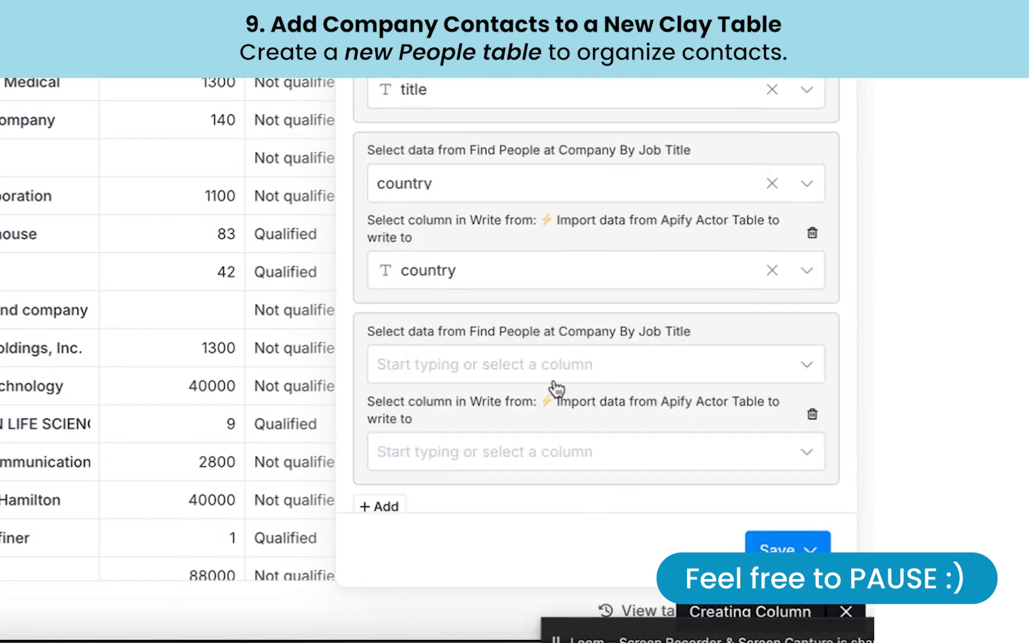
left_click(536, 366)
left_click(454, 543)
left_click(469, 462)
left_click(746, 457)
scroll(417, 417, "down", 3)
- Add the first_name value from the people list and write it to a new first_name column
left_click(383, 334)
left_click(453, 314)
scroll(517, 527, "down", 3)
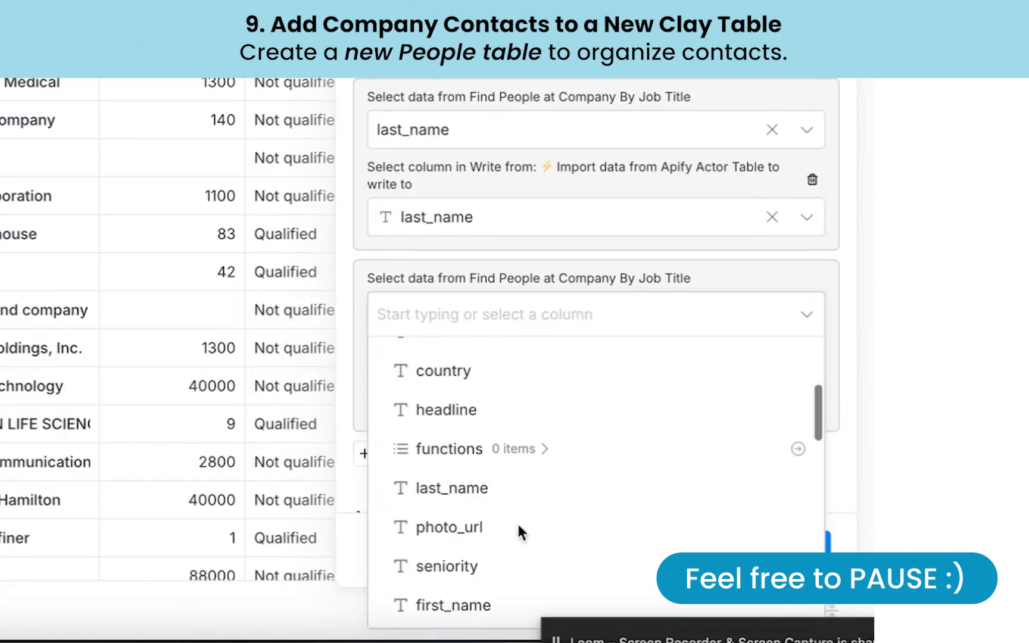
left_click(456, 575)
left_click(448, 397)
left_click(747, 397)
- Add the linkedin_url value from the people list and write it to a new linkedin_url column
left_click(397, 457)
scroll(393, 393, "down", 2)
left_click(439, 366)
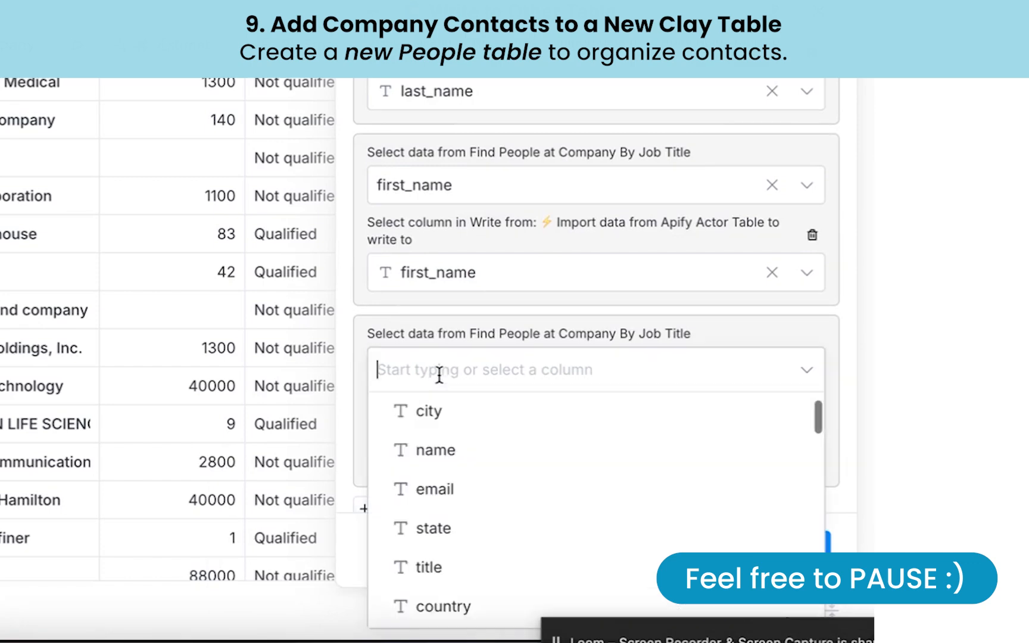
scroll(492, 506, "down", 5)
left_click(478, 524)
left_click(685, 454)
left_click(756, 451)
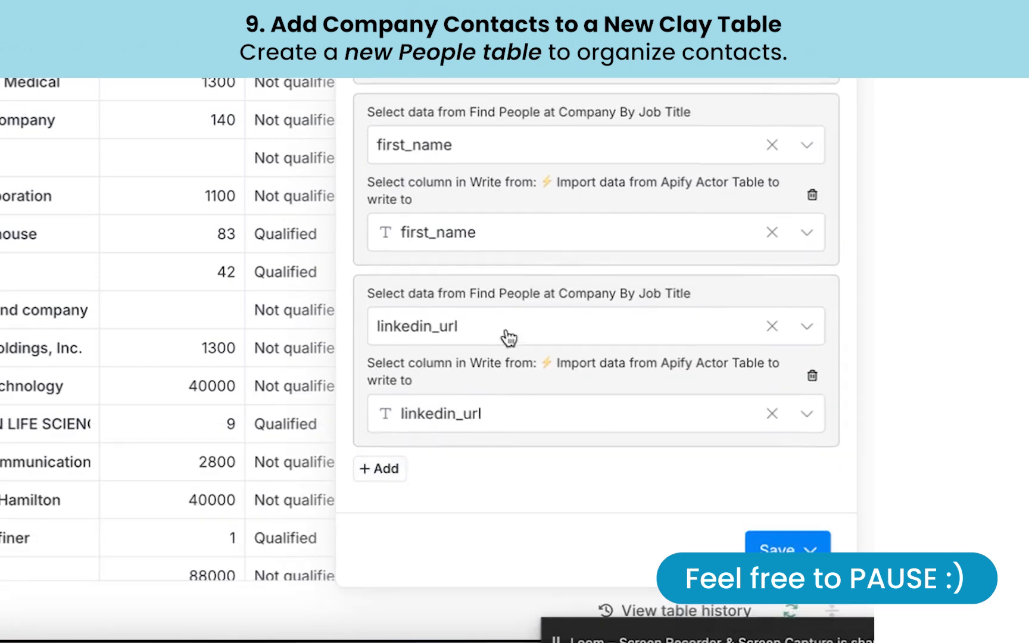
left_click(383, 469)
left_click(516, 350)
scroll(519, 545, "down", 5)
left_click(811, 398)
- Add this table's Url column as other data and write it to a new Url column
left_click(390, 429)
scroll(405, 405, "down", 3)
left_click(444, 291)
left_click(448, 411)
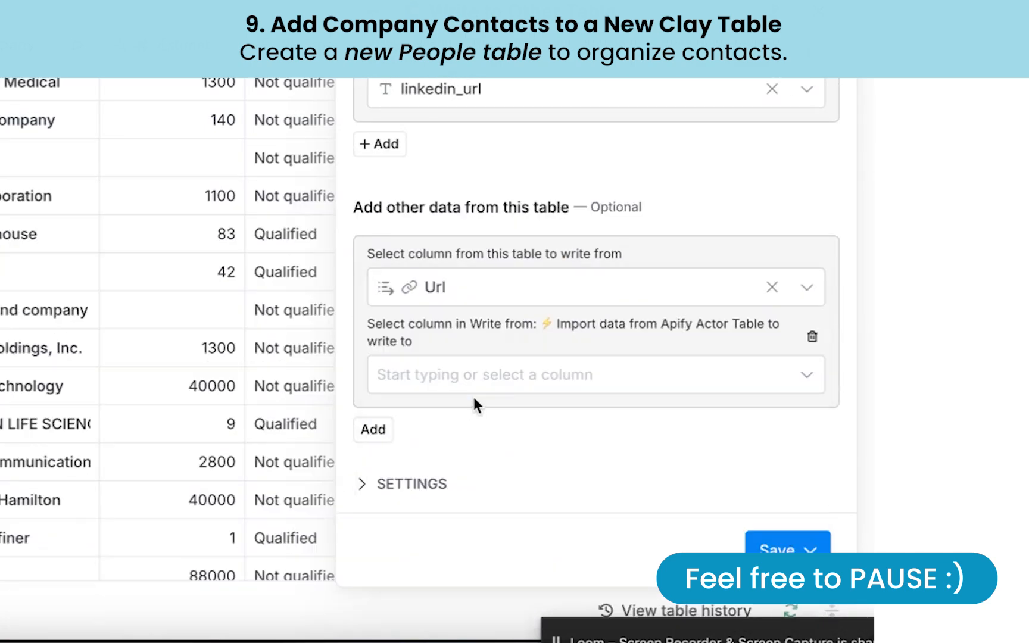
left_click(477, 378)
left_click(750, 378)
- Add this table's Company column as other data and write it to a new Company column
left_click(387, 430)
left_click(530, 469)
left_click(476, 248)
left_click(450, 380)
left_click(749, 378)
- Add this table's Position Name column as other data and write it to a new Position Name column
left_click(390, 430)
left_click(513, 467)
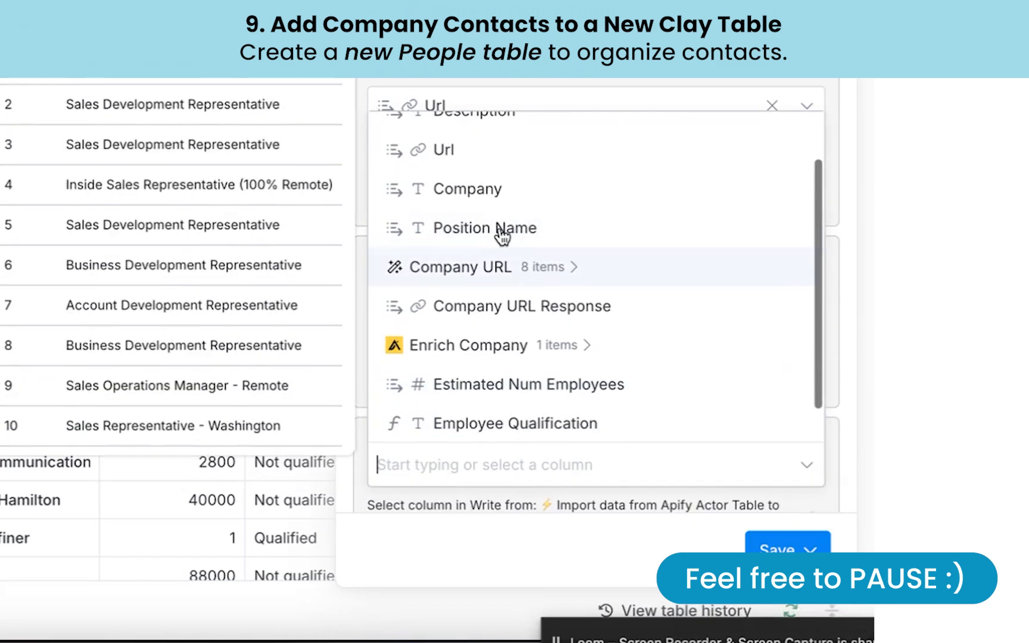
left_click(501, 231)
scroll(471, 357, "down", 3)
left_click(449, 424)
left_click(749, 421)
- Add this table's Company URL Response column as other data and write it to a new Company URL Response column
left_click(387, 430)
left_click(515, 466)
left_click(520, 271)
left_click(513, 377)
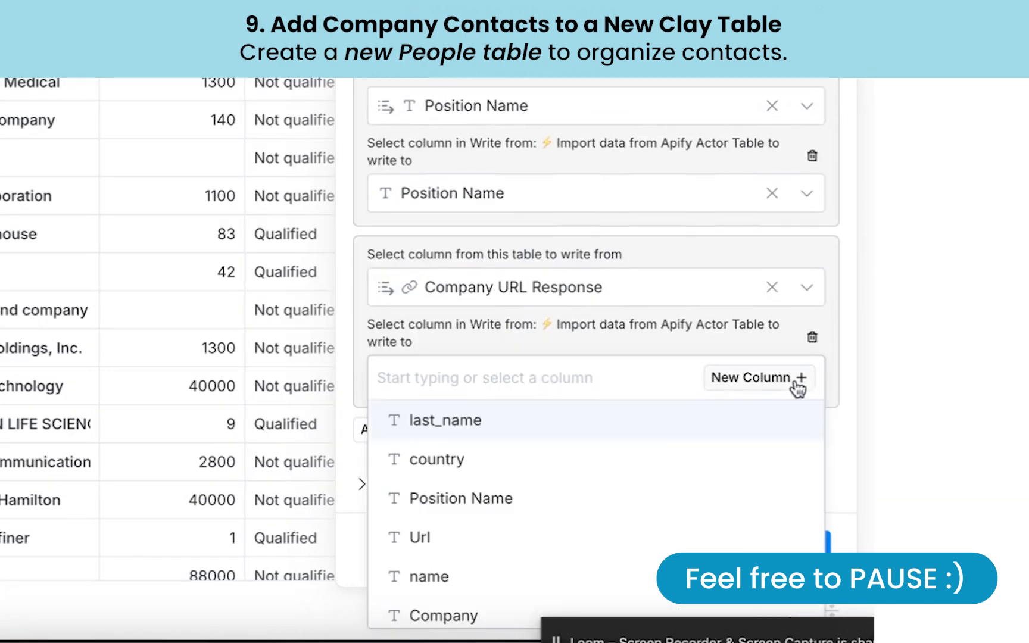
left_click(794, 382)
- Add this table's Estimated Num Employees column as other data and write it to a new Estimated Num Employees column
left_click(382, 430)
left_click(525, 467)
left_click(525, 348)
left_click(489, 376)
left_click(757, 379)
- Add this table's Employee Qualification column as other data and write it to a new Employee Qualification column
left_click(382, 430)
left_click(515, 466)
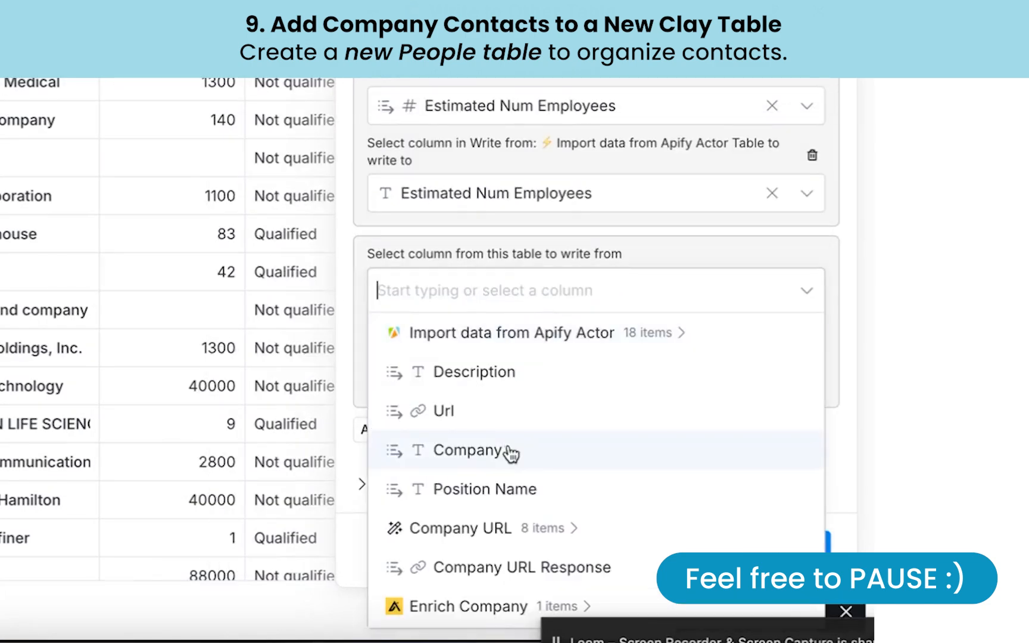
scroll(510, 477, "down", 5)
left_click(507, 560)
left_click(466, 375)
left_click(757, 377)
- Save the Write to Other Table setup and run it on 10 rows
left_click(587, 484)
left_click(797, 555)
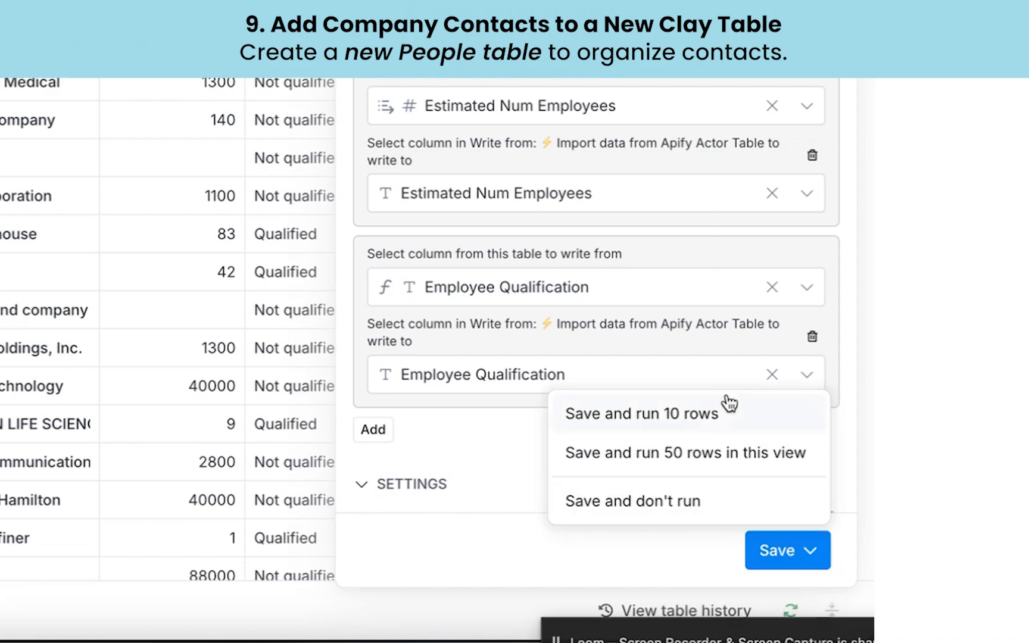
left_click(714, 420)
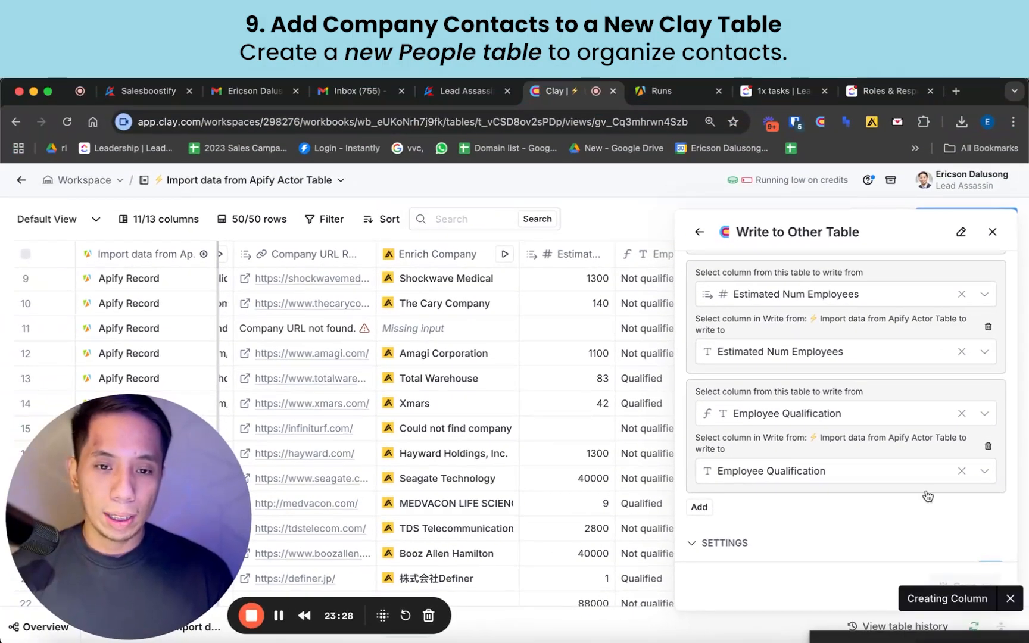
- Run the Write to Other Table column on all rows that haven't run or have errors
left_click(691, 330)
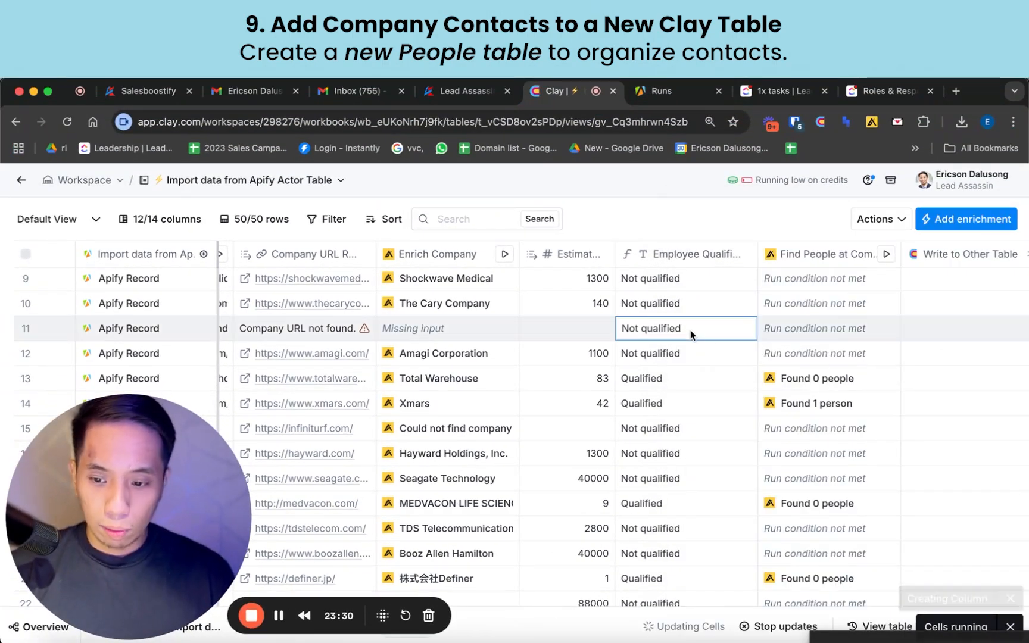
key("Right")
key("Right")
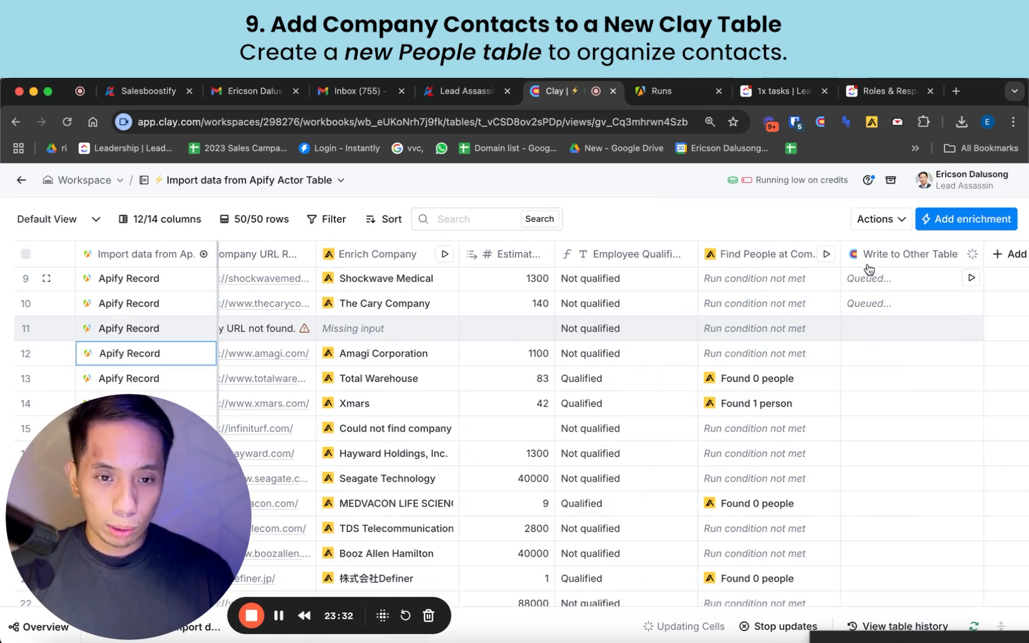
left_click(873, 255)
mouse_move(833, 369)
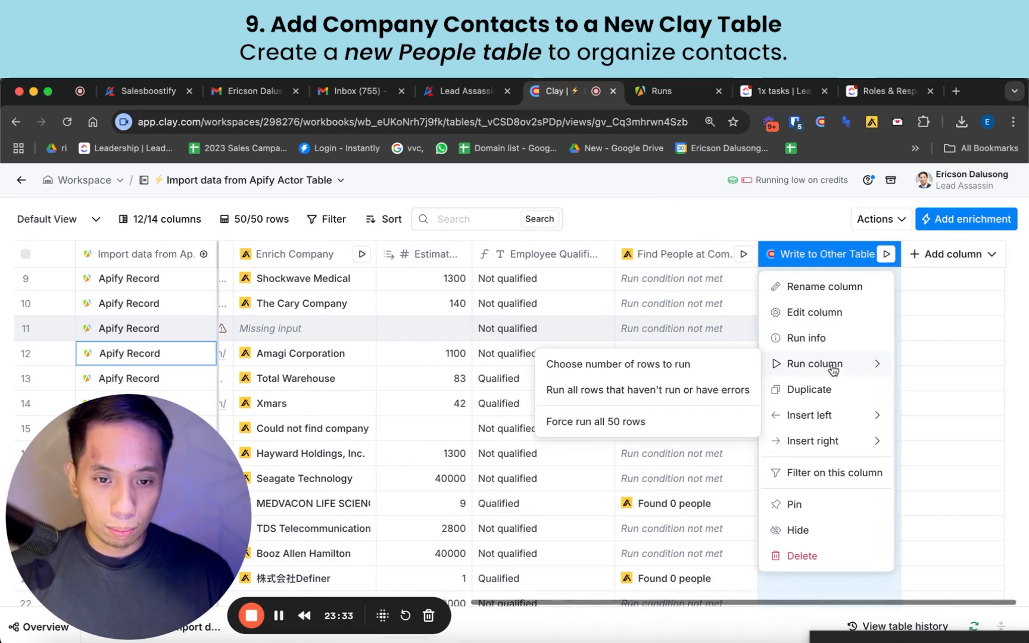
left_click(649, 389)
- Check the Write to Other Table results for every row against the Find People at Company column
scroll(909, 395, "up", 5)
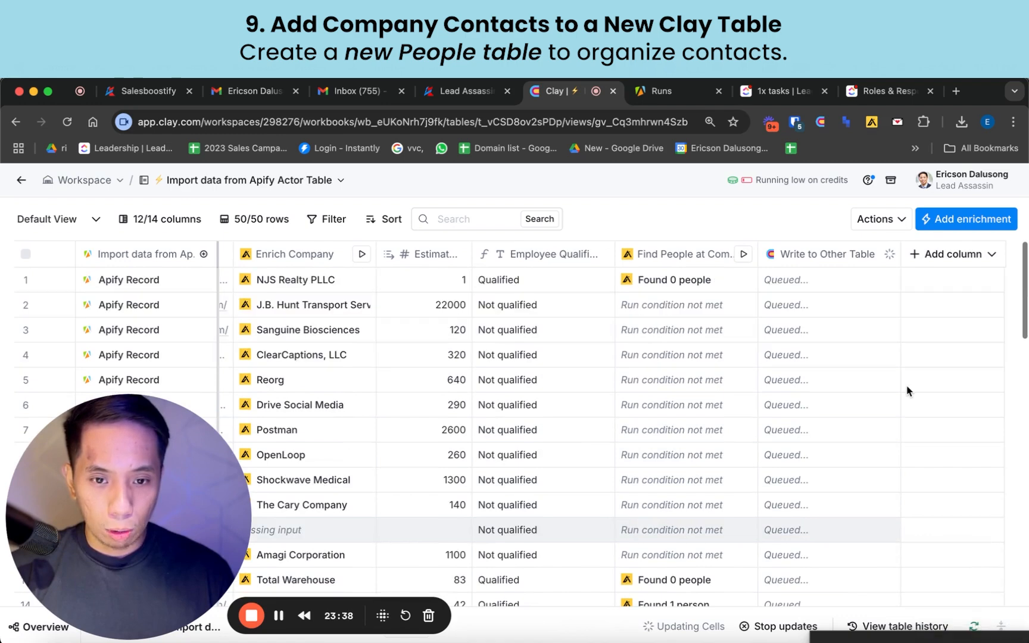
scroll(841, 456, "down", 5)
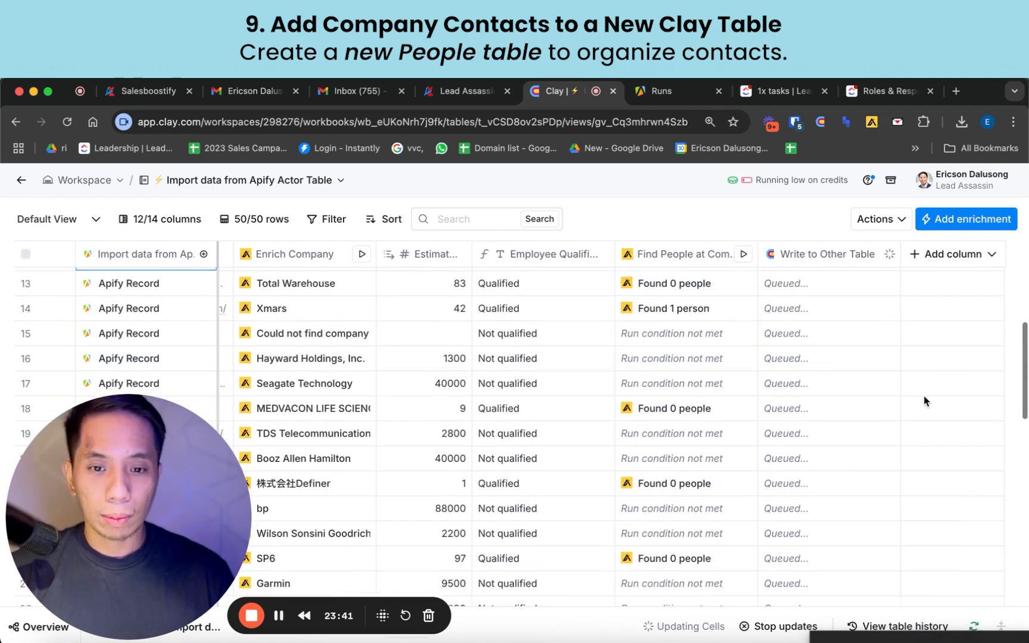
scroll(924, 402, "up", 5)
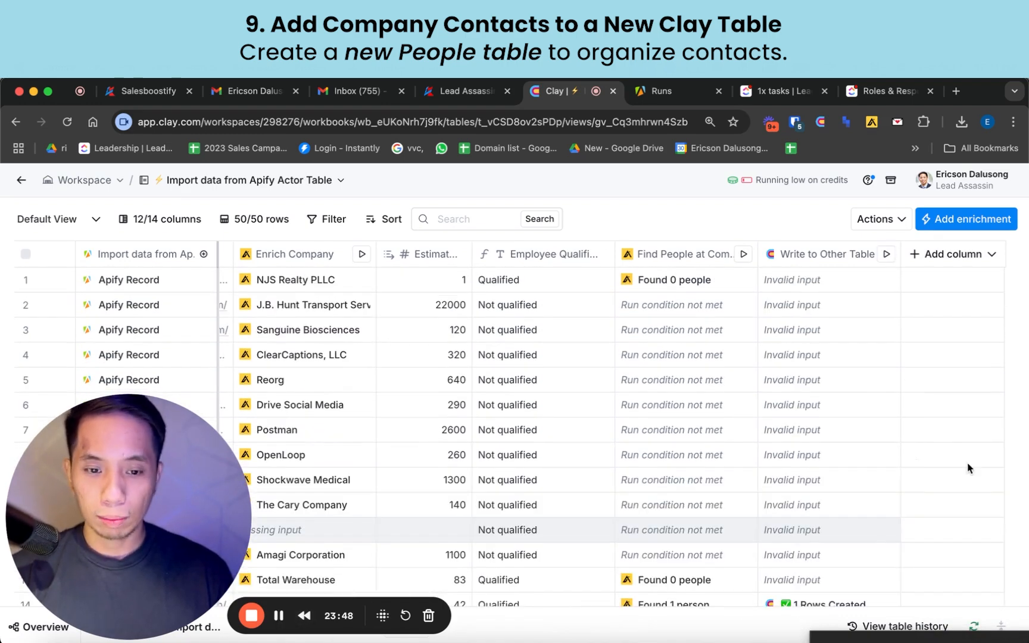
scroll(941, 429, "down", 3)
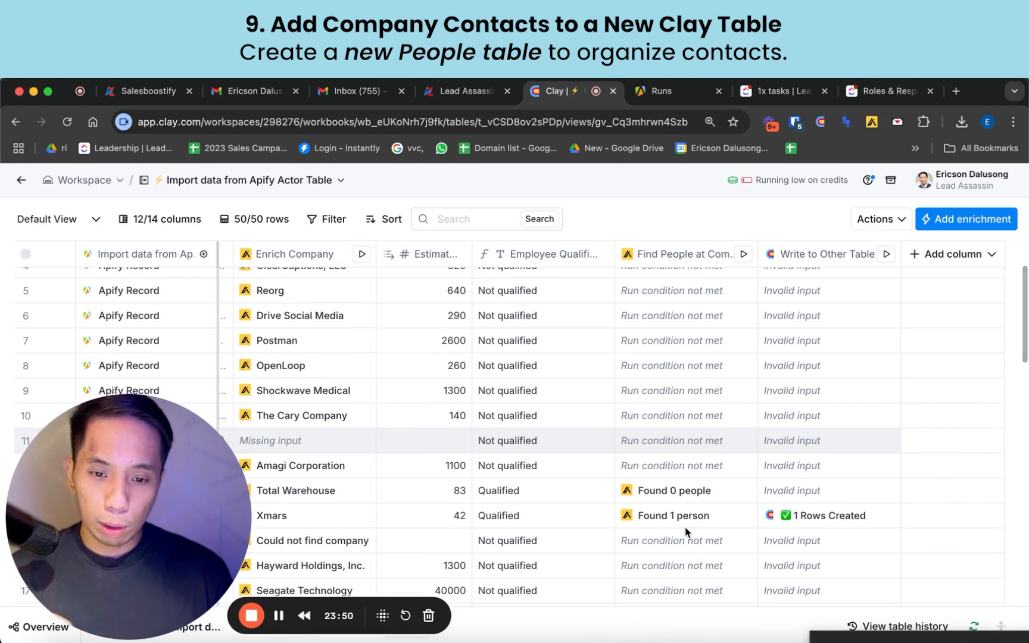
scroll(847, 525, "down", 10)
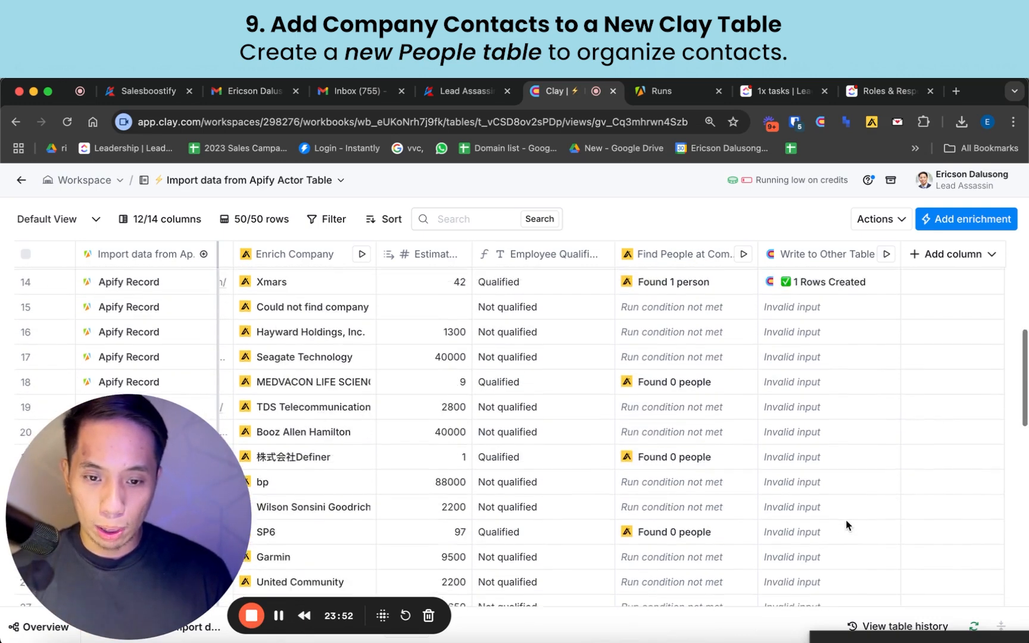
scroll(848, 526, "down", 5)
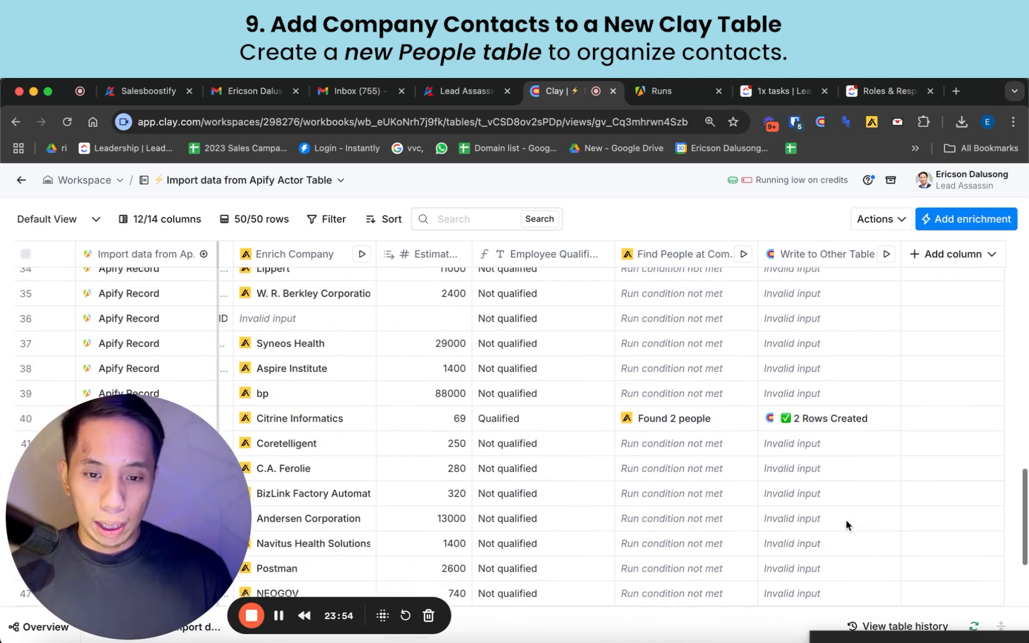
scroll(777, 513, "down", 2)
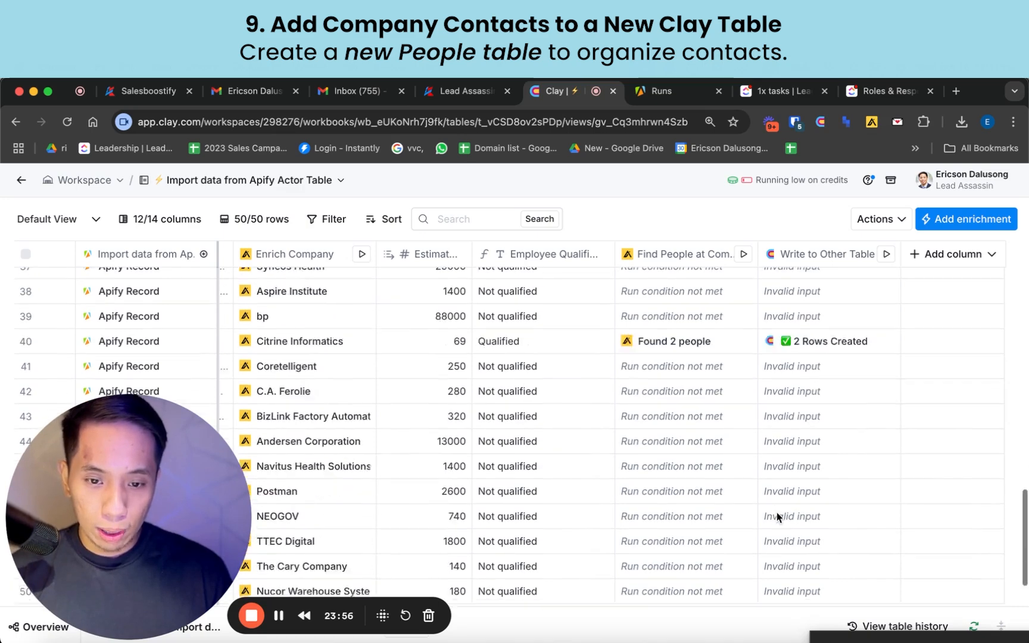
scroll(716, 417, "up", 2)
scroll(715, 415, "up", 3)
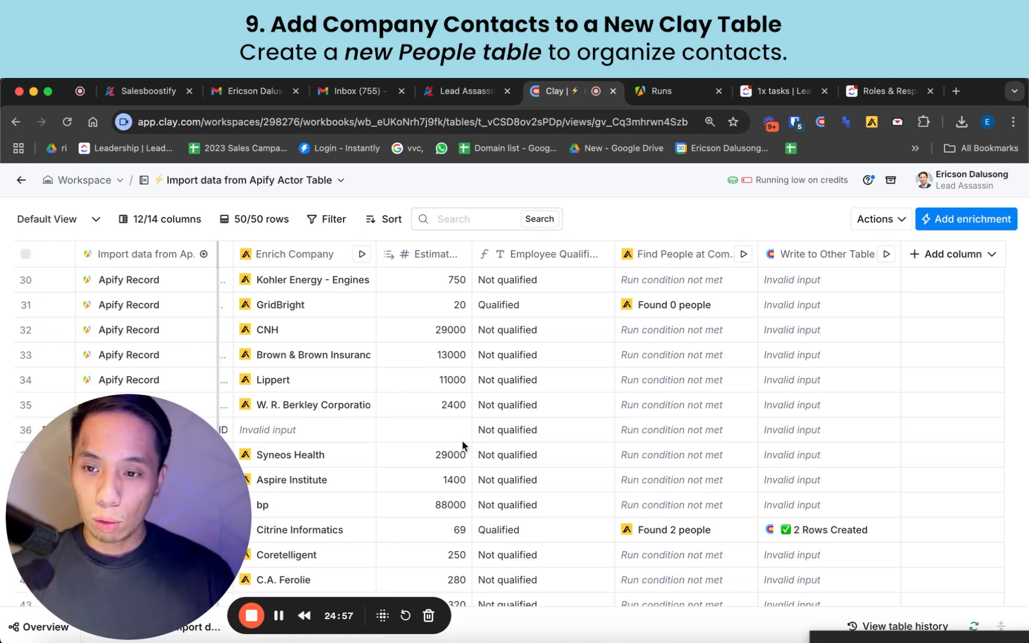
- Open the new people table holding the written contacts and insert a URL-type column directly after its Url column
left_click(23, 181)
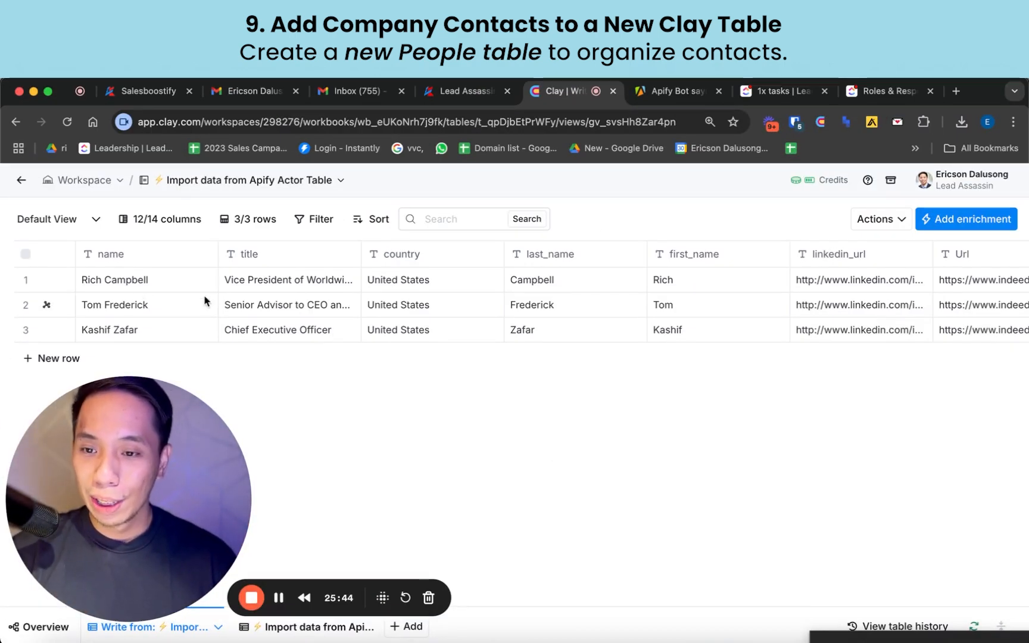
left_click(529, 308)
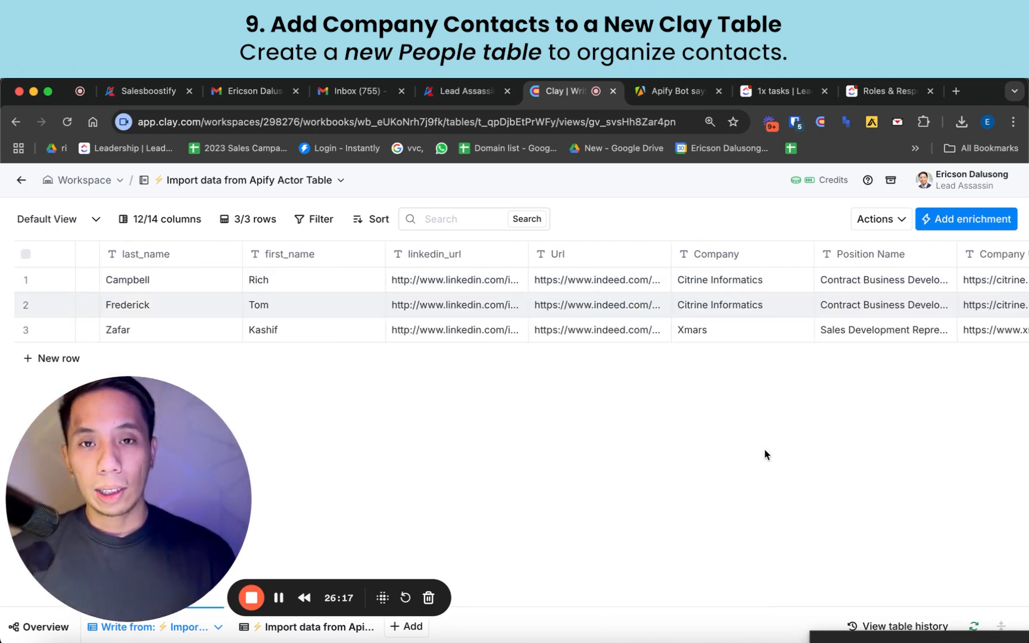
left_click(627, 255)
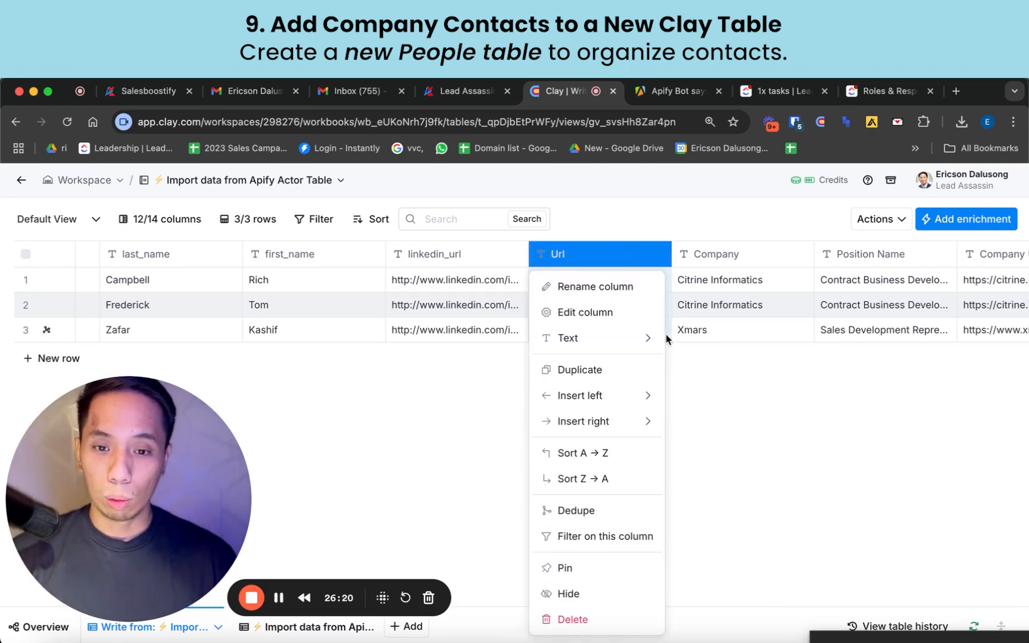
mouse_move(628, 423)
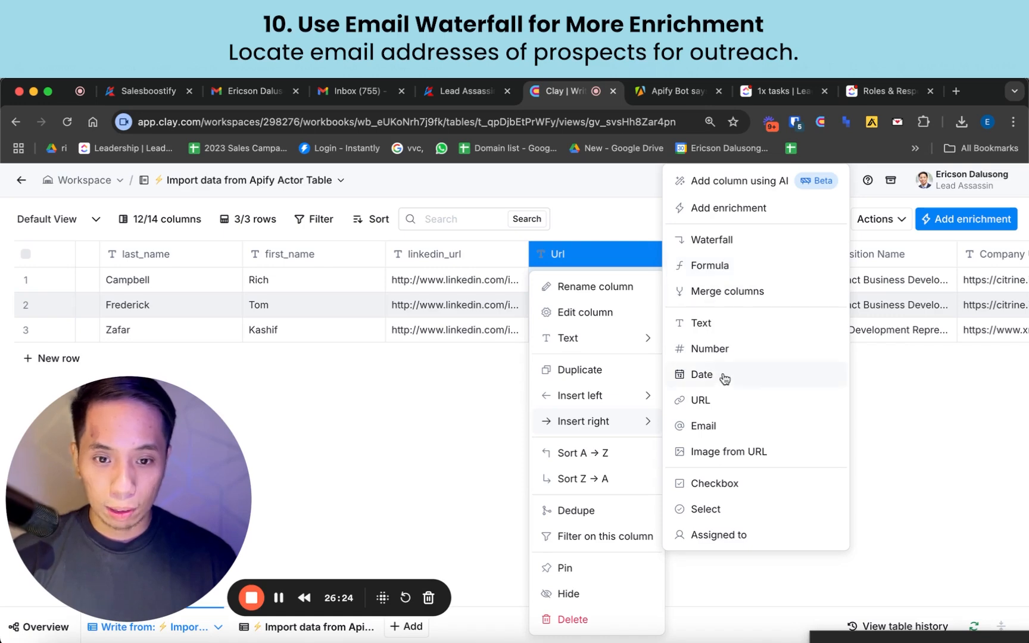
left_click(673, 396)
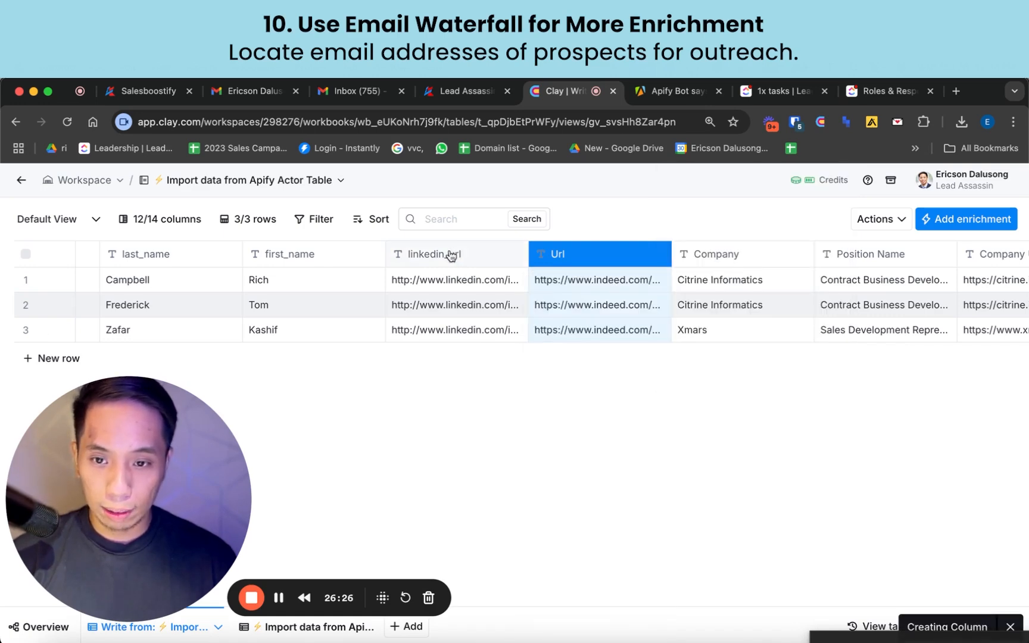
- Change the linkedin_url column's type to URL
left_click(450, 254)
mouse_move(627, 341)
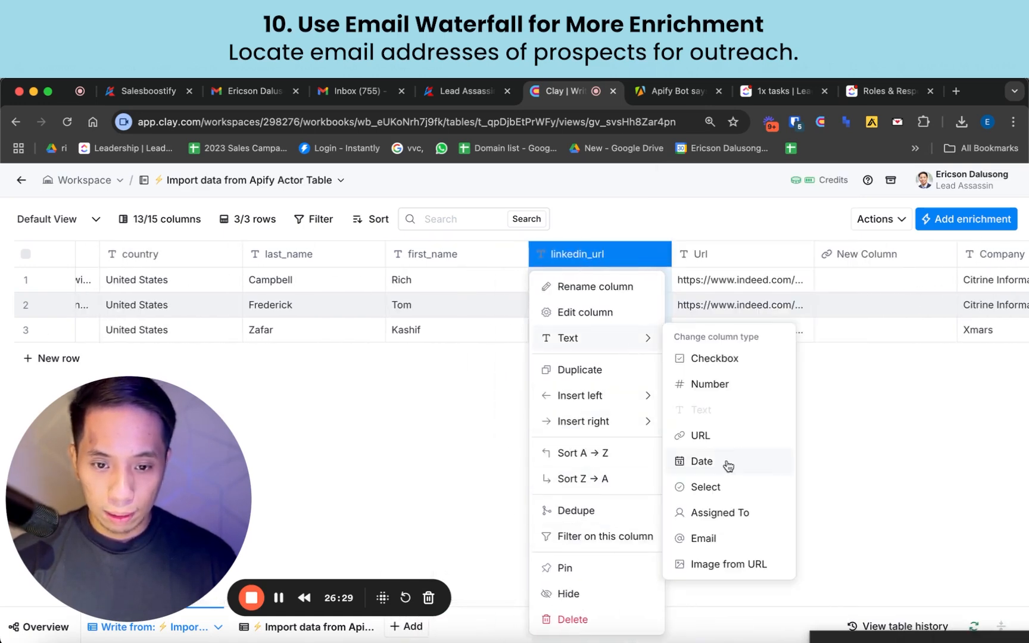
left_click(709, 436)
- Start a new enrichment column after Employee Qualification, search for "waterfa" and choose the Work Email waterfall
scroll(862, 307, "right", 10)
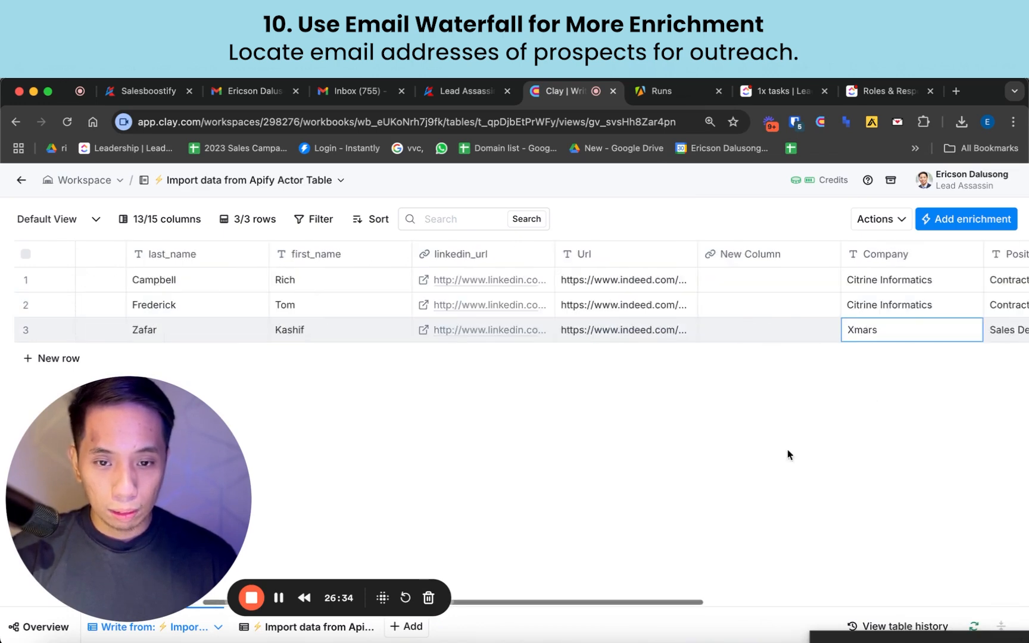
scroll(787, 450, "right", 10)
left_click(944, 254)
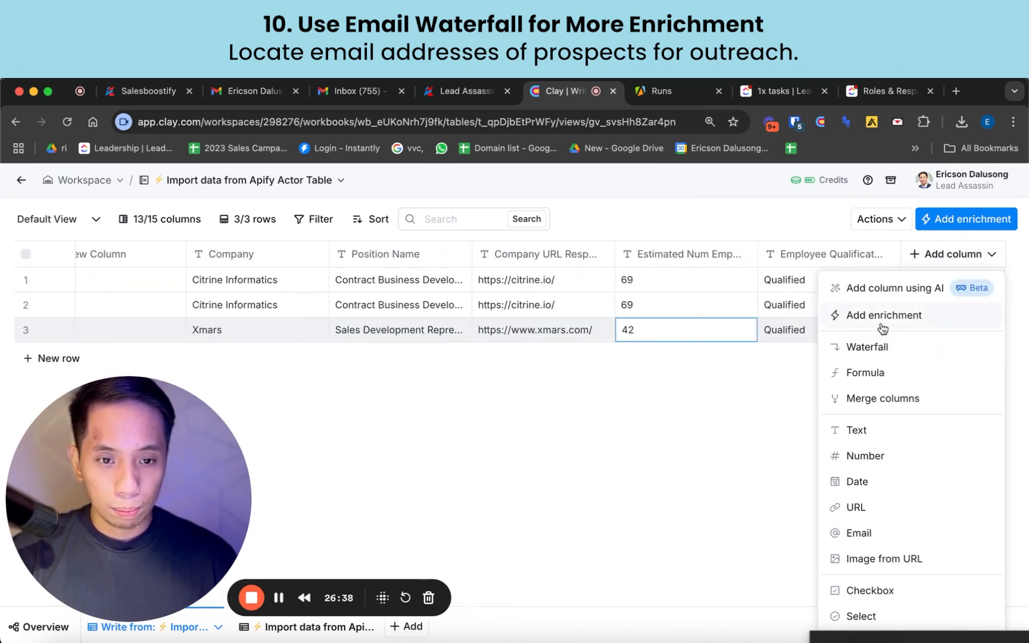
type("waterfa")
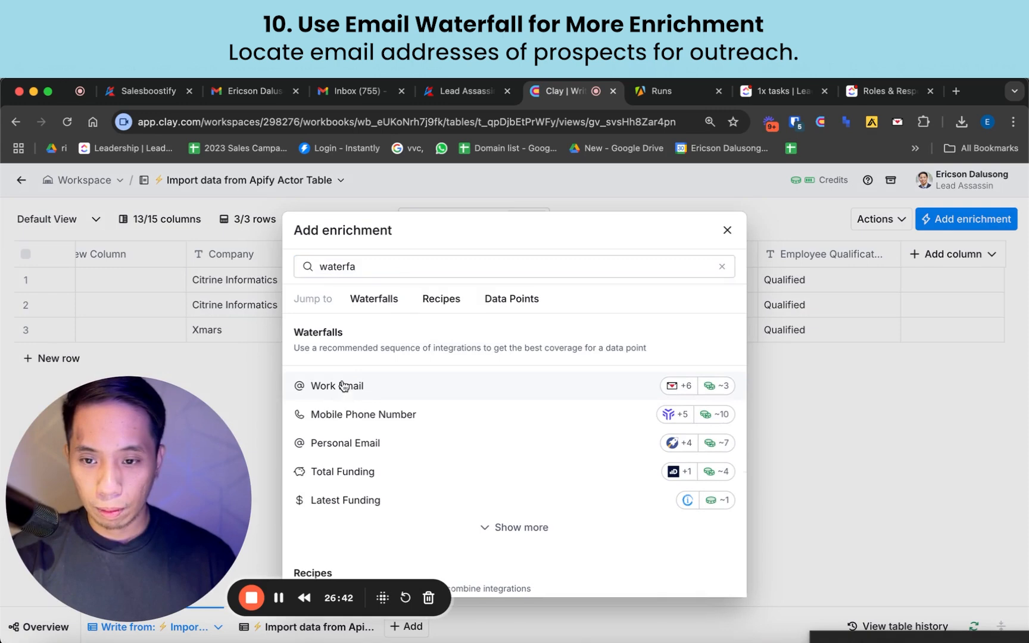
left_click(347, 386)
- Use the name column as the Work Email waterfall's Full Name input, then save it and run 10 rows
scroll(823, 486, "down", 5)
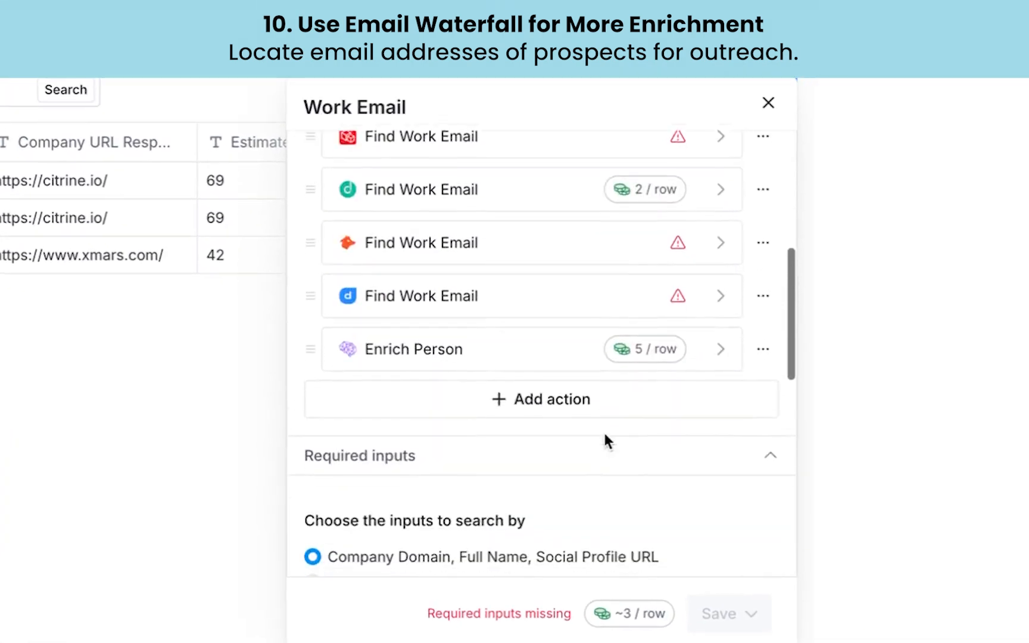
scroll(558, 443, "down", 5)
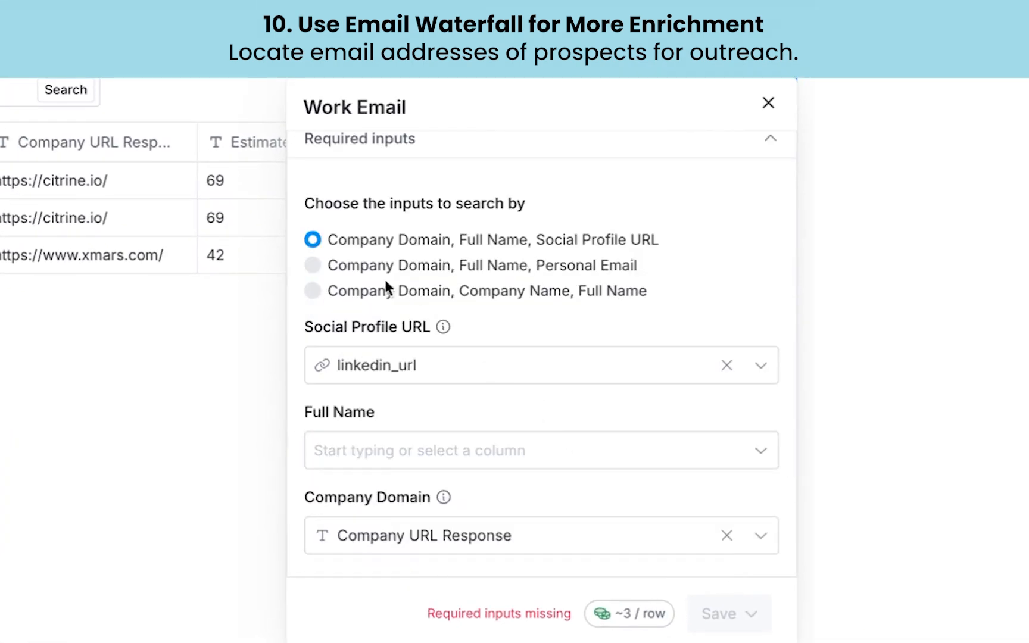
left_click(355, 264)
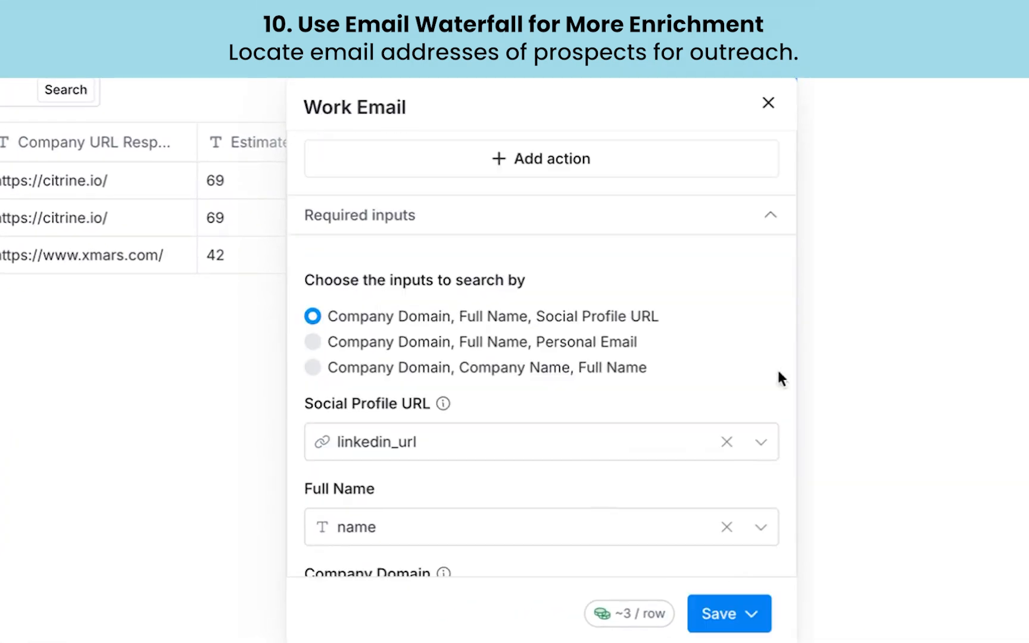
scroll(762, 385, "up", 3)
scroll(739, 393, "up", 4)
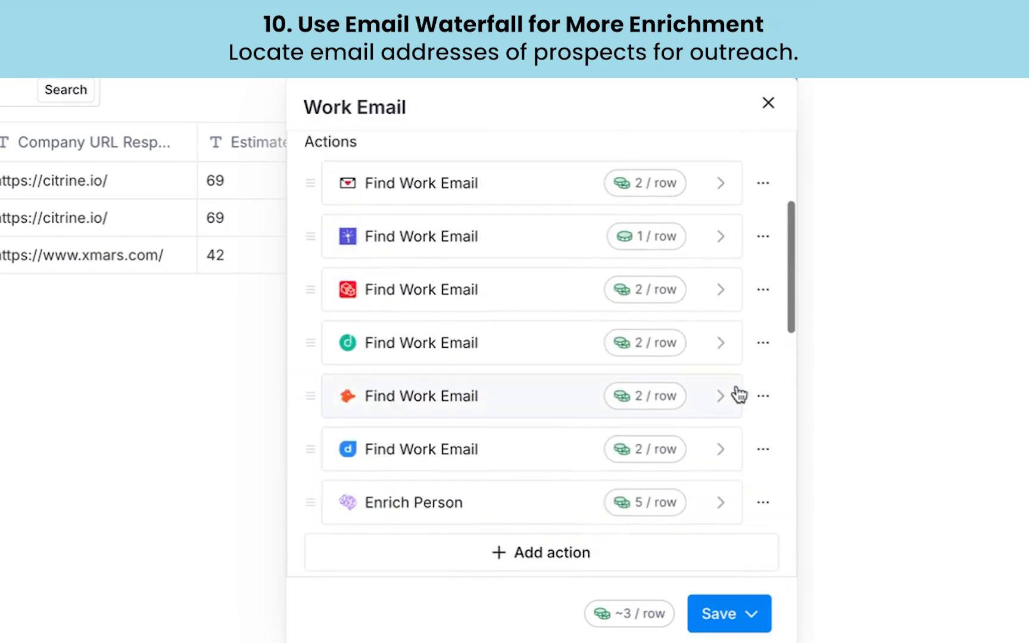
scroll(757, 477, "down", 12)
left_click(742, 616)
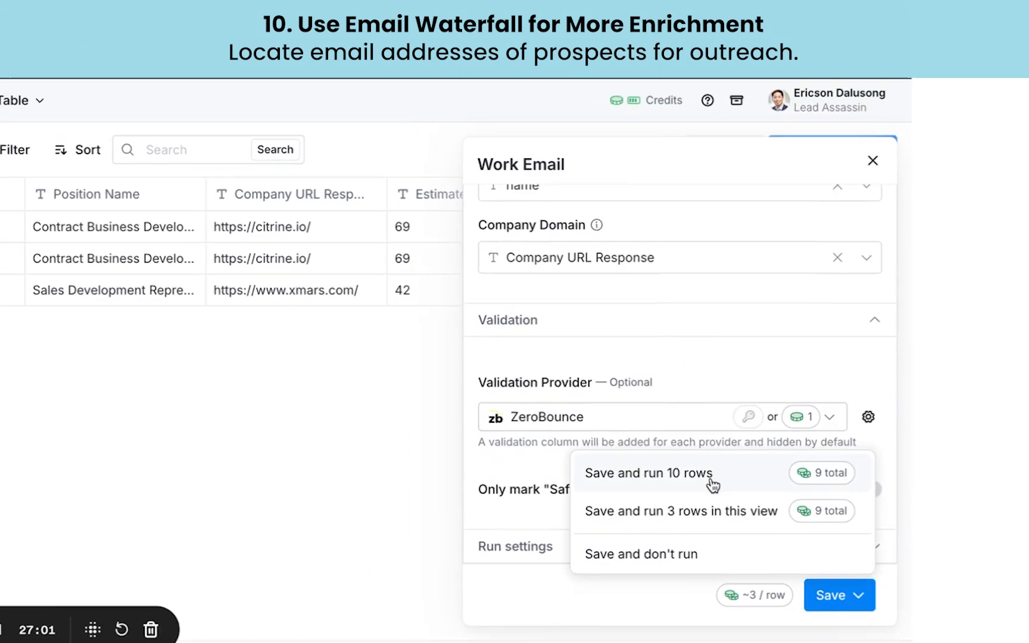
left_click(587, 477)
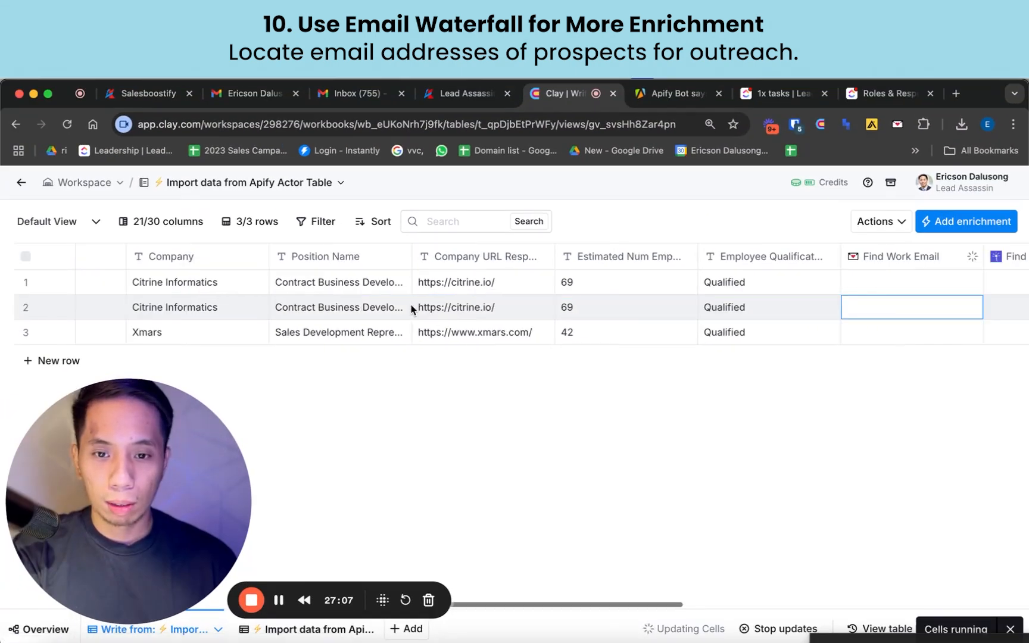
- Widen the first Find Work Email column slightly to show more of its results
scroll(411, 308, "right", 6)
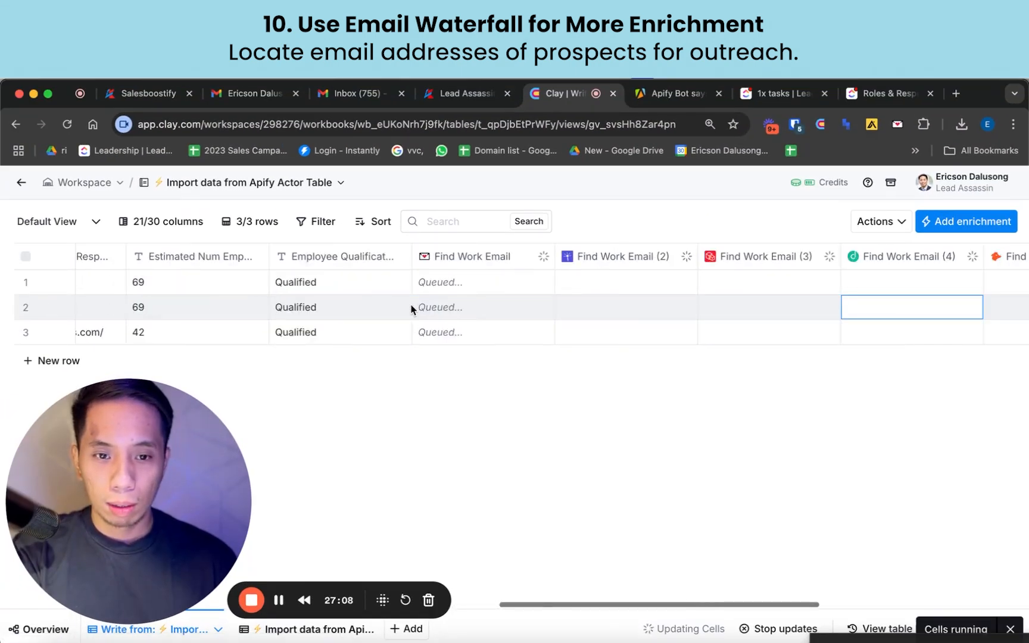
scroll(383, 296, "right", 3)
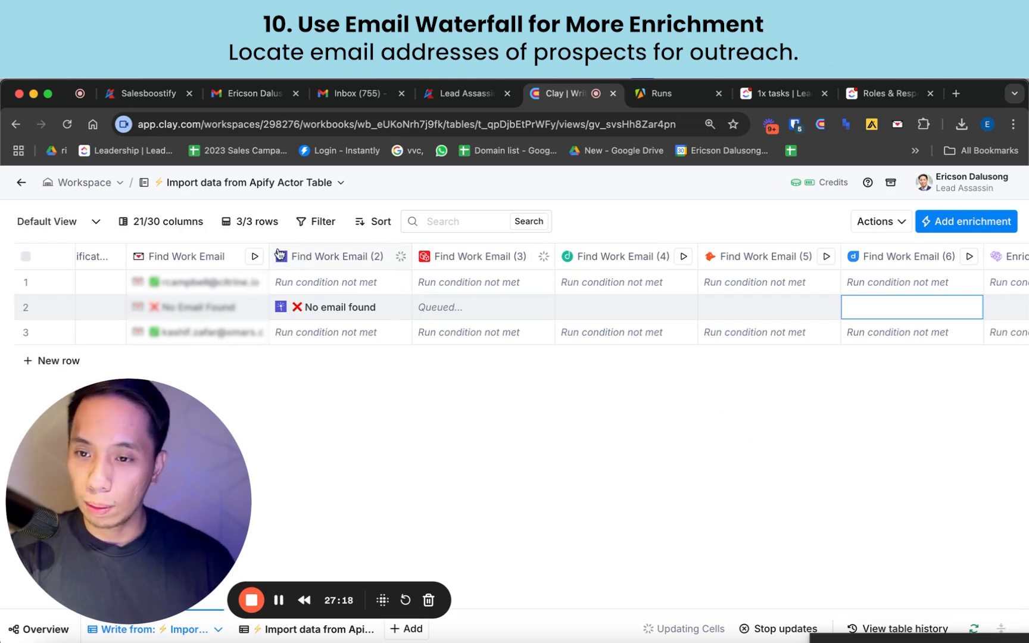
left_click_drag(269, 256, 295, 253)
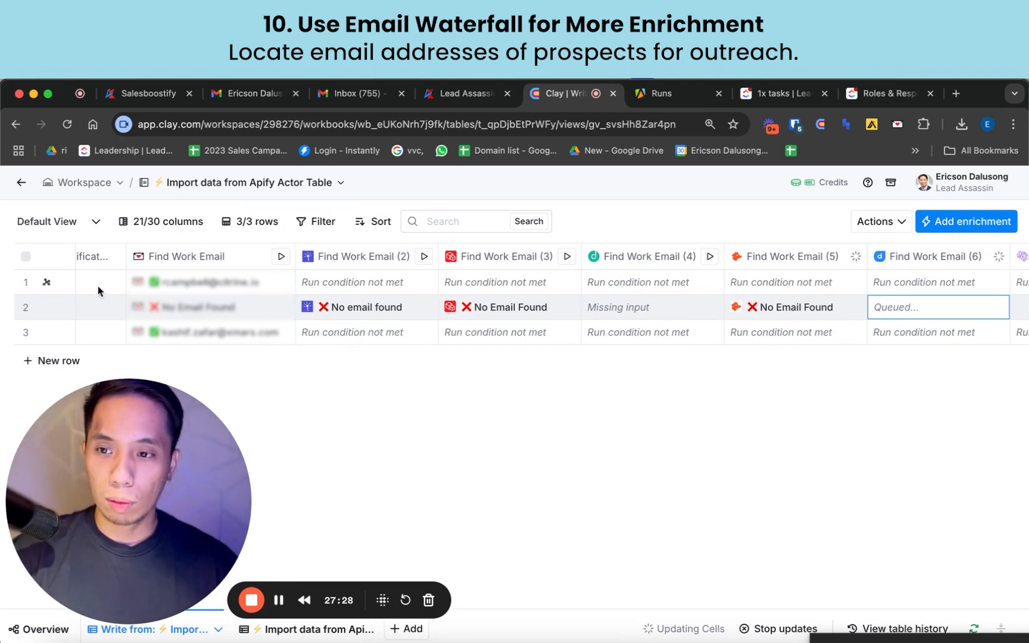
- Go through the first contact's results across the Find Work Email provider columns
left_click(98, 287)
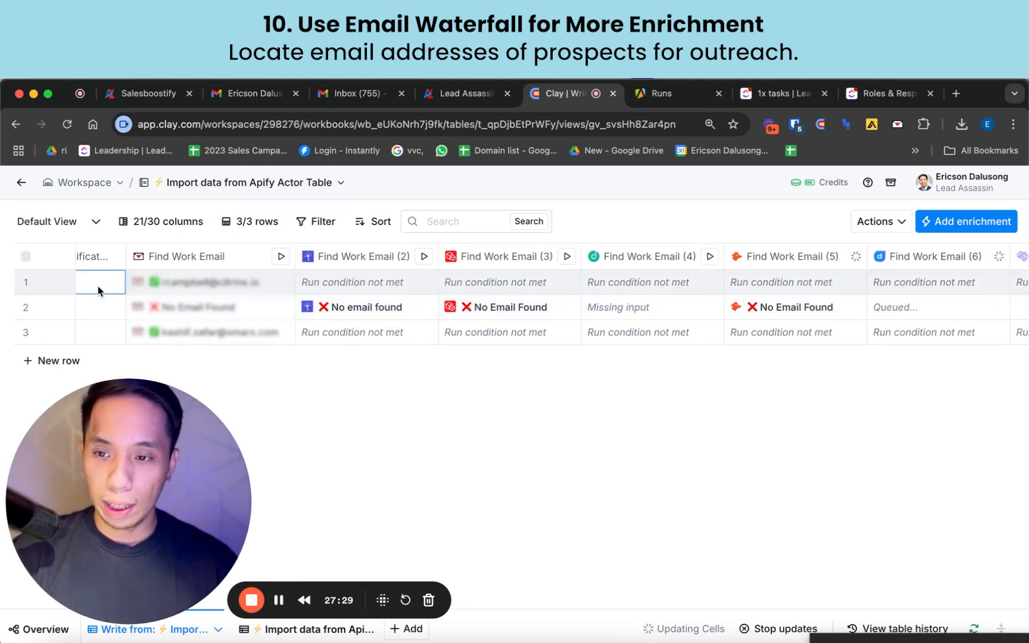
key("Right")
key("Right")
key("Right")
key("Right")
key("Right")
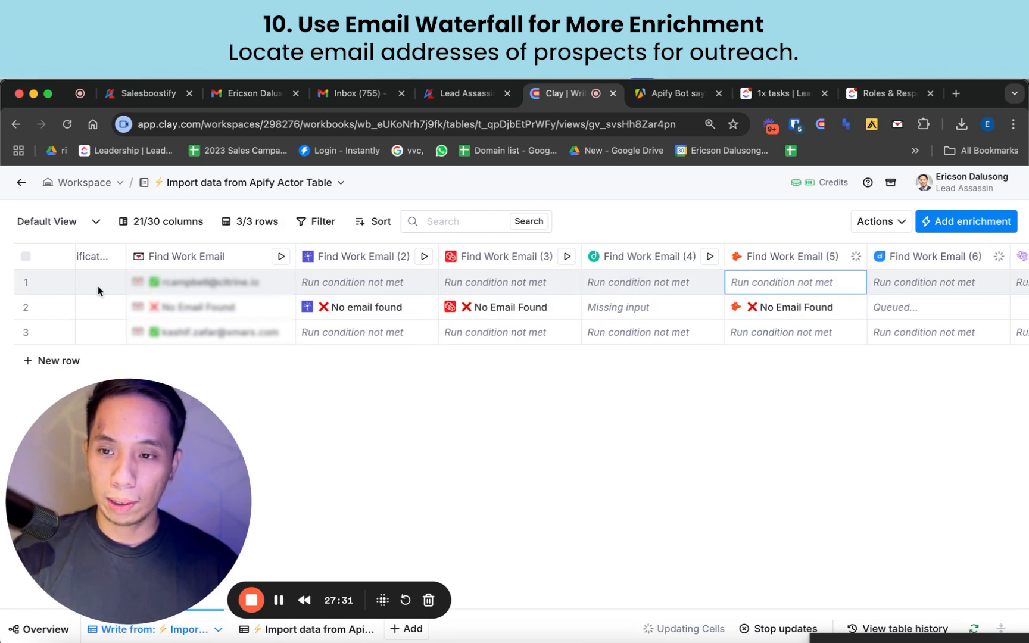
- Go through the remaining email provider columns and check the combined Work Email results for the first two contacts
key("Right")
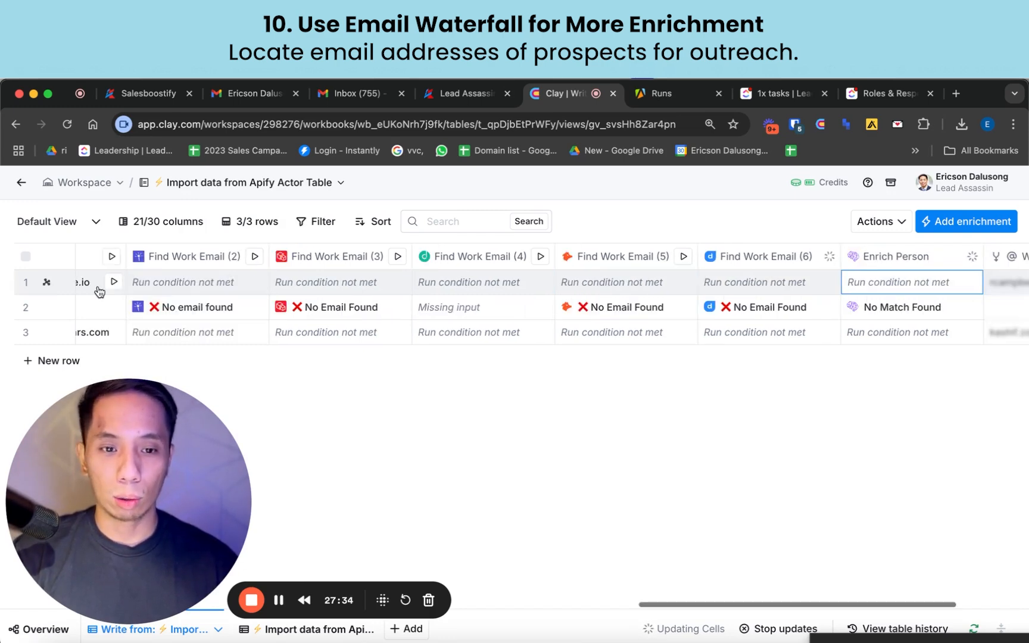
key("Right")
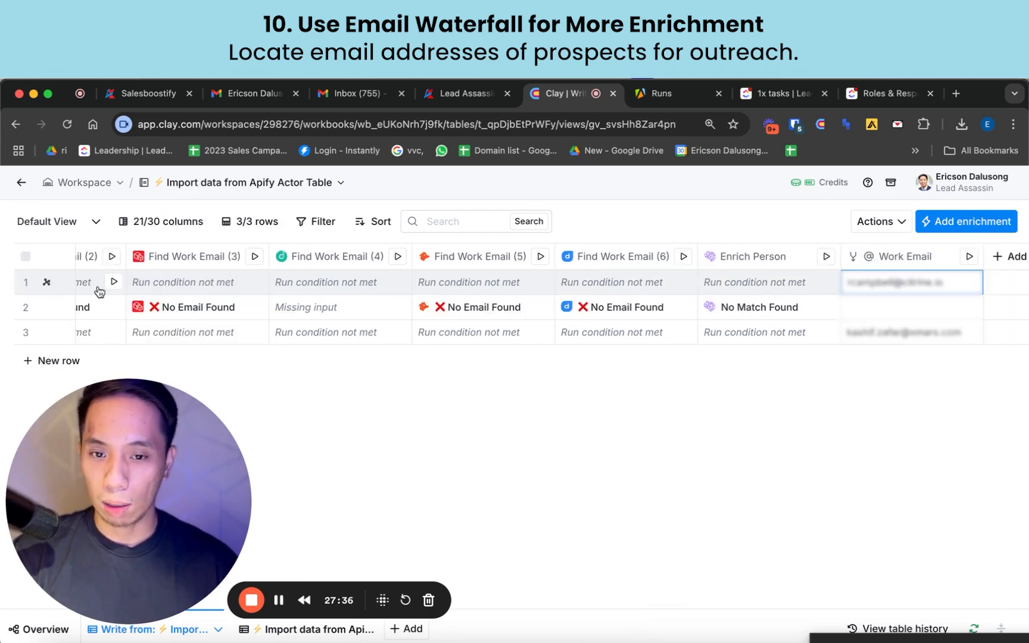
key("Down")
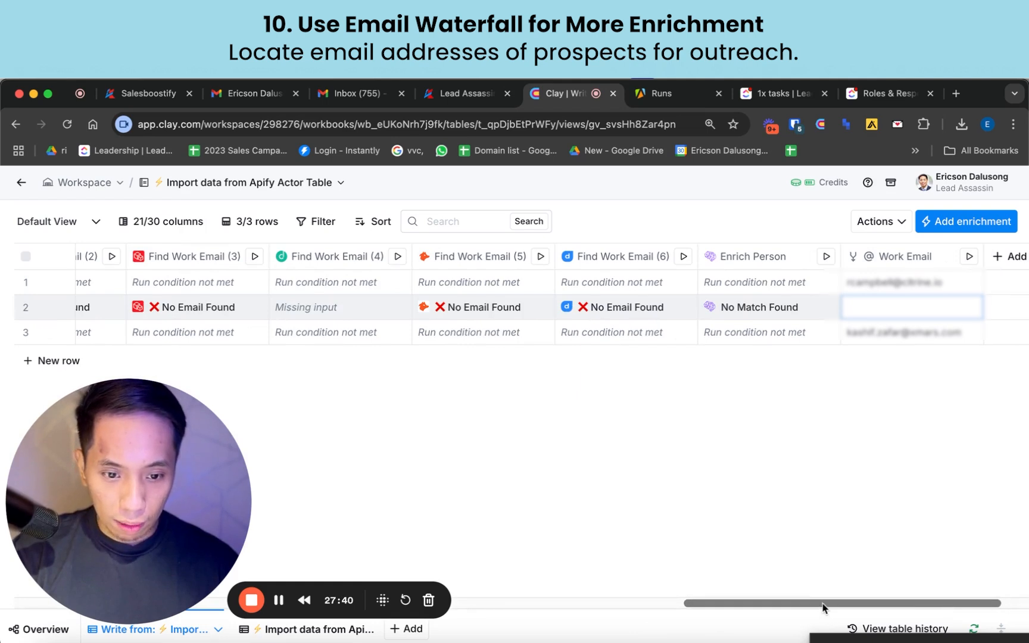
- Start a new enrichment column after Work Email, search for "twain" and choose Twain's Write Sales Emails
left_click_drag(822, 608, 1010, 605)
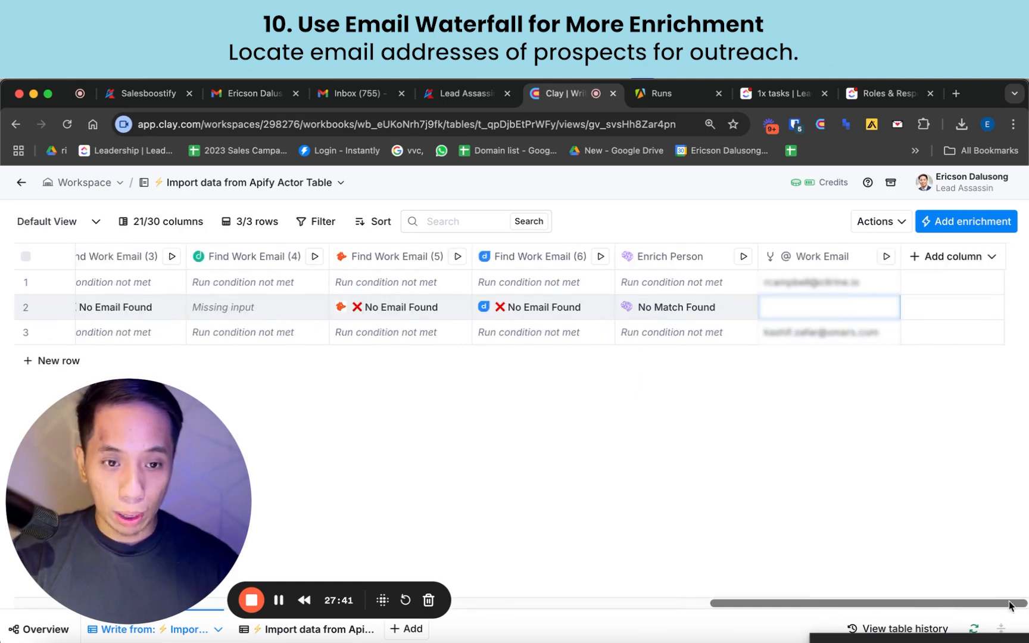
left_click(983, 263)
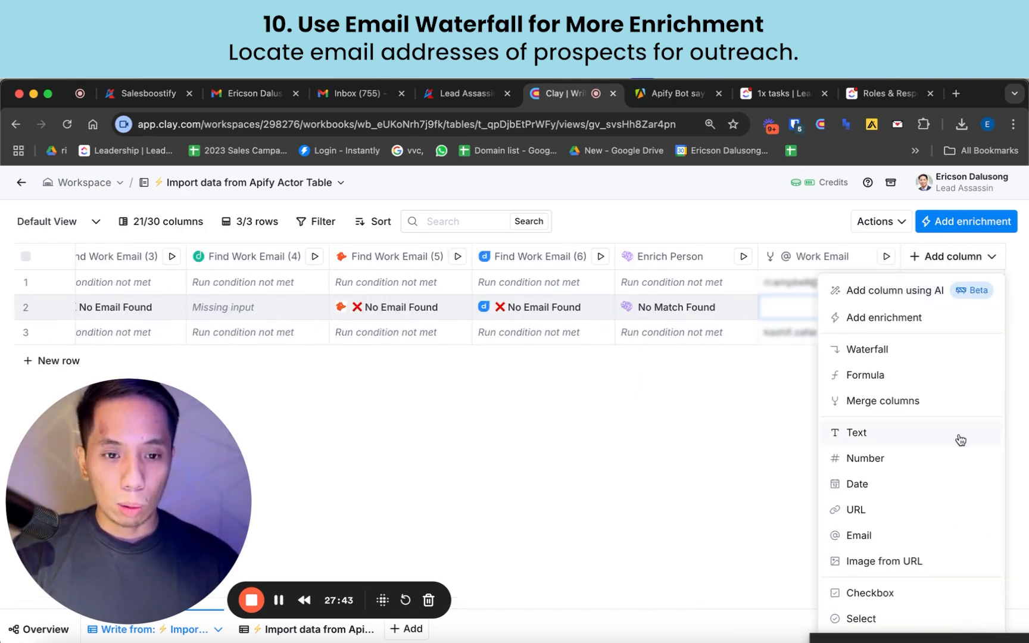
left_click(898, 319)
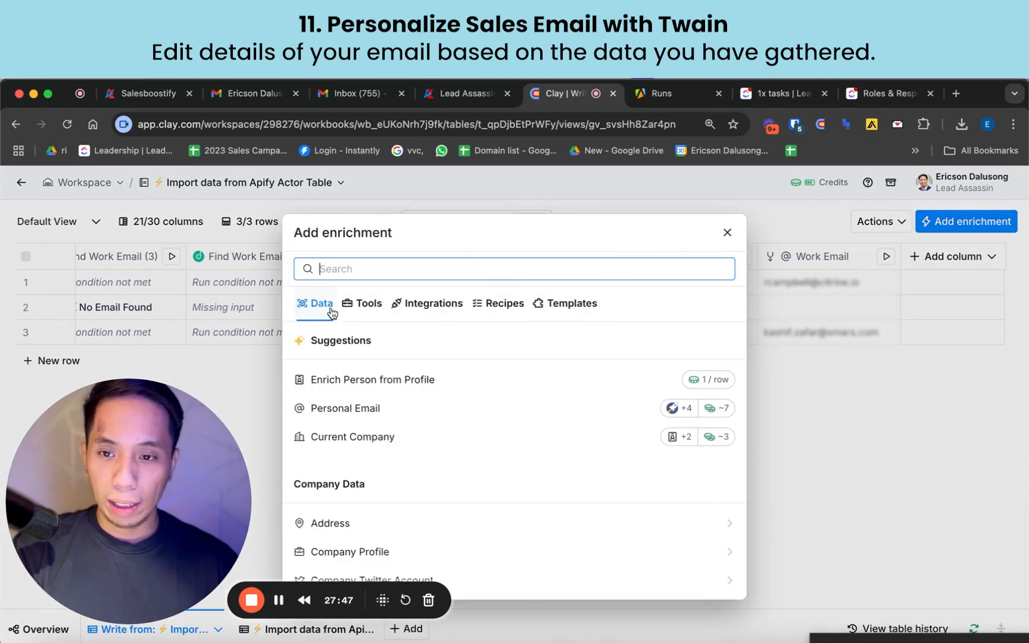
type("twain")
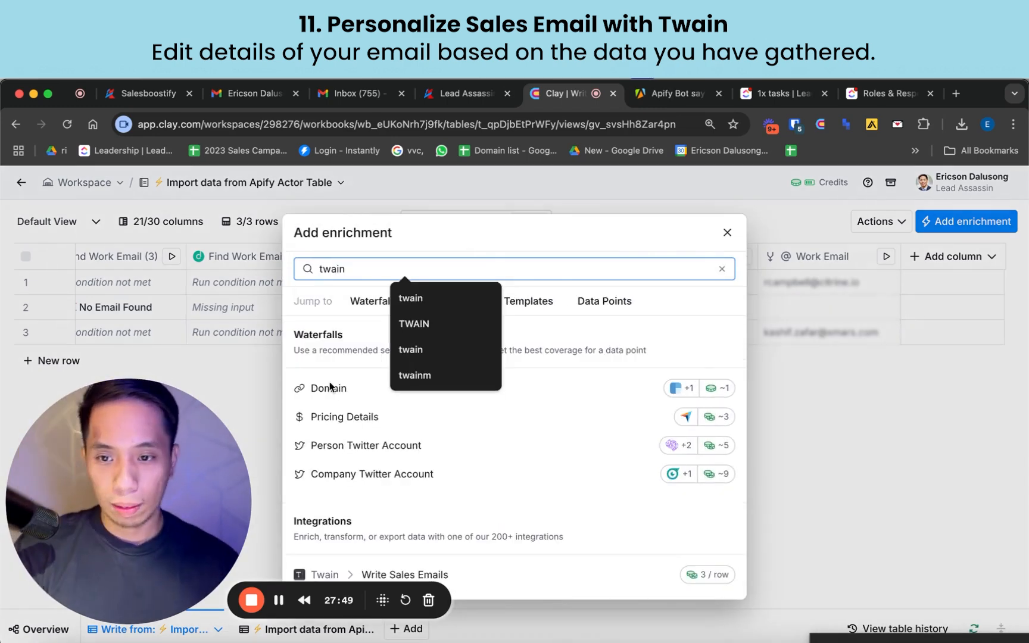
left_click(404, 573)
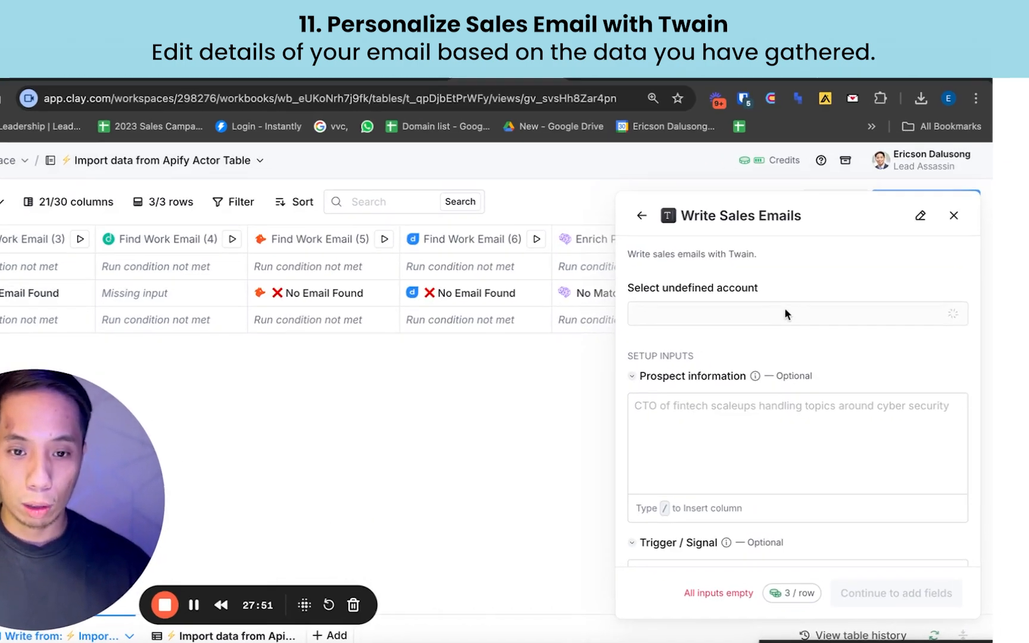
- Use the Lead Assassin API account and set Prospect information to "CEOs and decision makers from companies that are hiring SDRs"
left_click(637, 275)
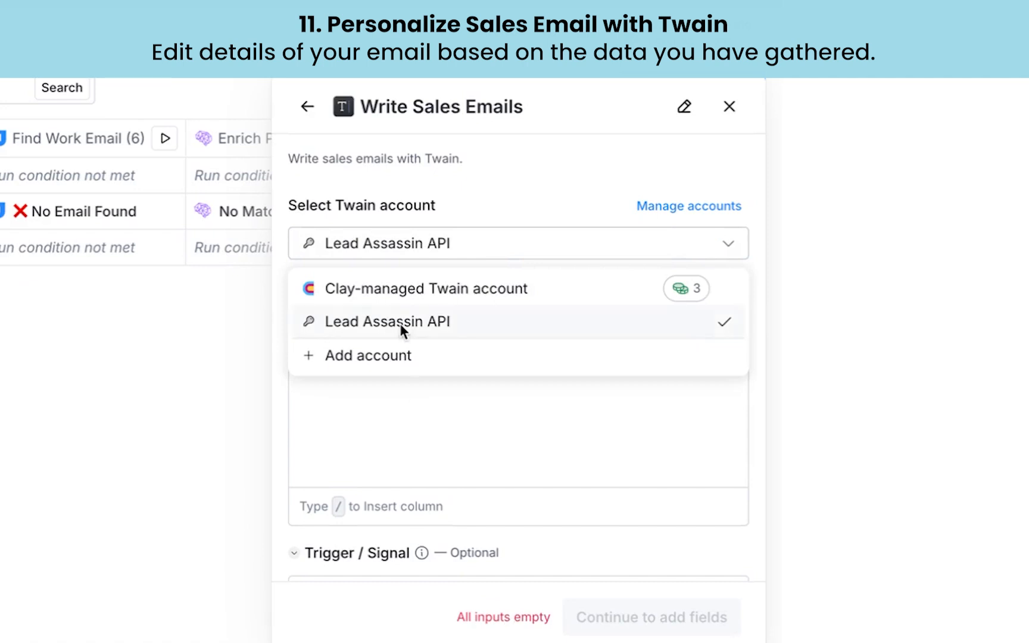
left_click(555, 351)
scroll(657, 494, "down", 2)
left_click(657, 471)
type("CEOs and decision makers from companies that are hiring SDRs")
- Set Trigger / Signal to "Saw you are hiring for", the Position Name column, and "on Indeed"
key("Tab")
type("Saw yo")
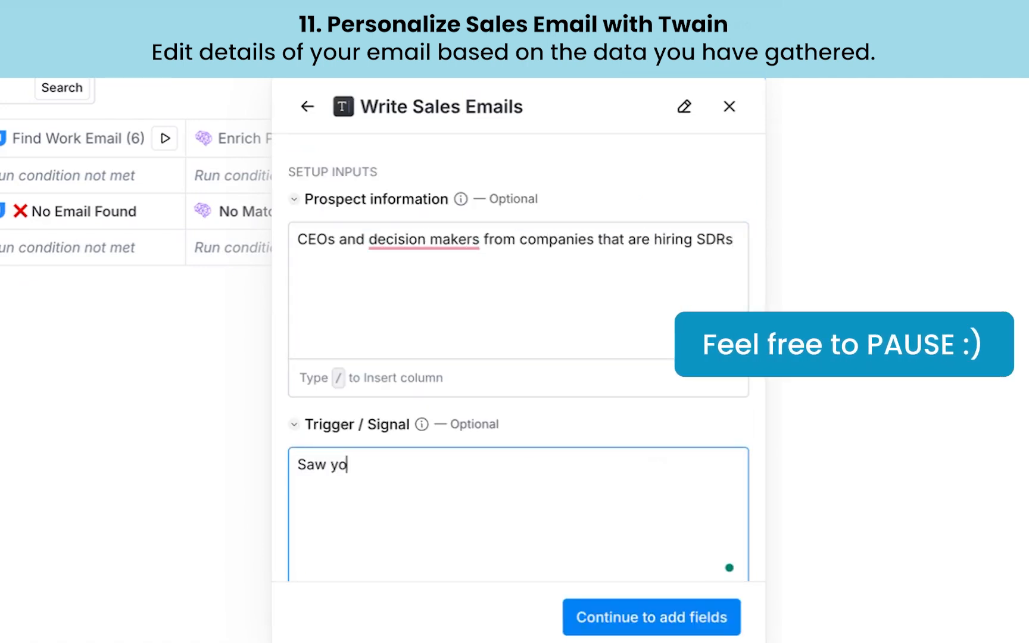
type("ur job post /")
left_click(452, 614)
type("on Indeed")
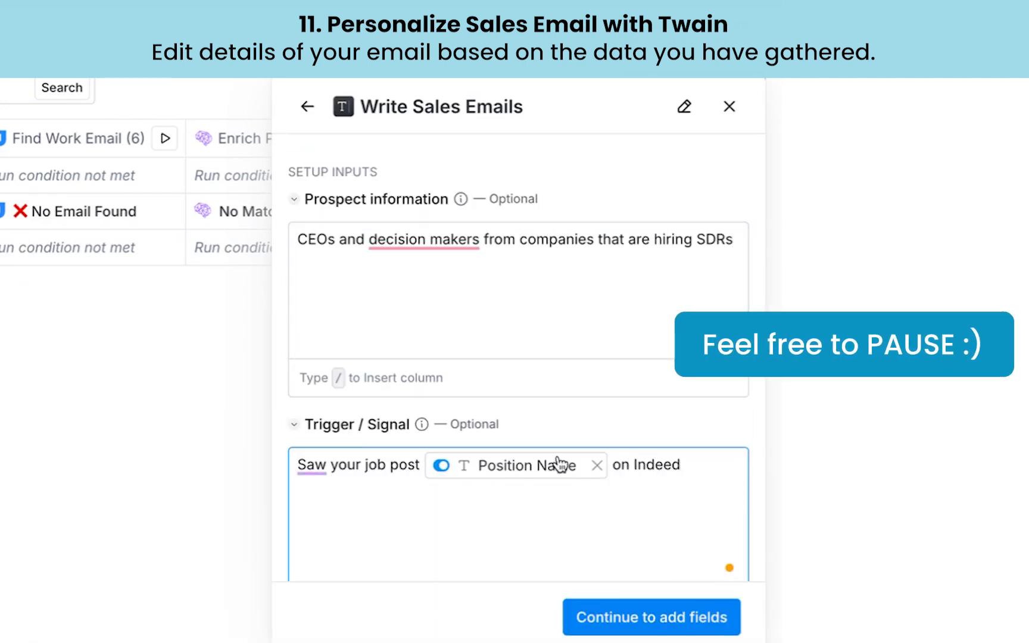
left_click_drag(421, 465, 356, 466)
type("are hiring for")
- Map Prospect Name to the first_name column and set Company Name to "Lead Assassin"
scroll(440, 414, "down", 6)
left_click(355, 306)
left_click(428, 493)
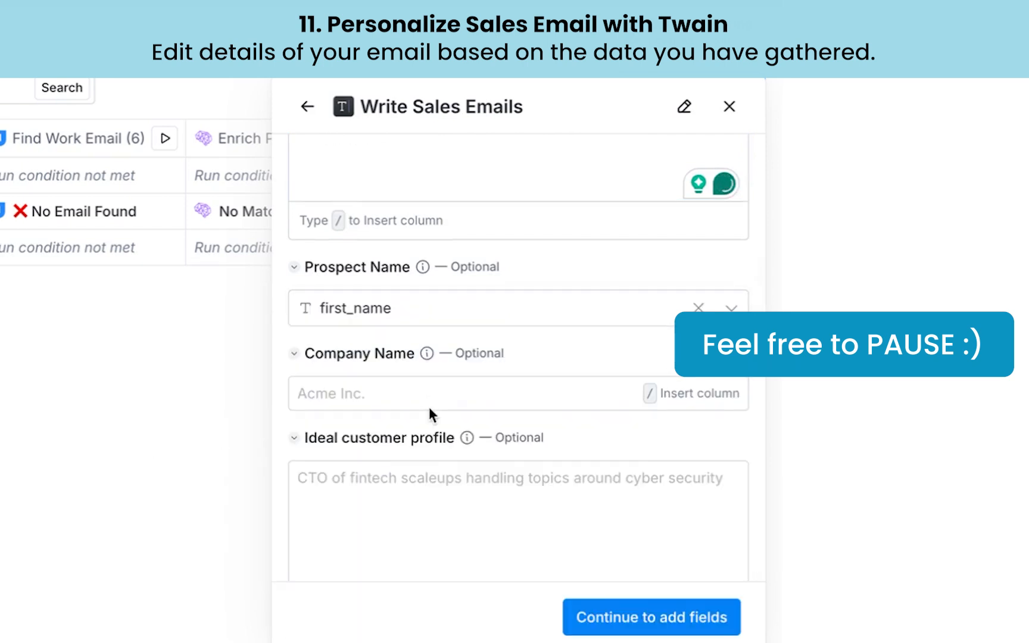
left_click(426, 394)
type("Lead Assassin")
- Set the Ideal customer profile to the prospect information text, "CEOs and decision makers from companies that are hiring SDRs"
scroll(408, 510, "down", 1)
scroll(408, 510, "up", 9)
triple_click(457, 320)
scroll(705, 427, "down", 12)
left_click(417, 280)
type("CEOs and decision makers from companies that are hiring SDRs")
scroll(405, 404, "down", 1)
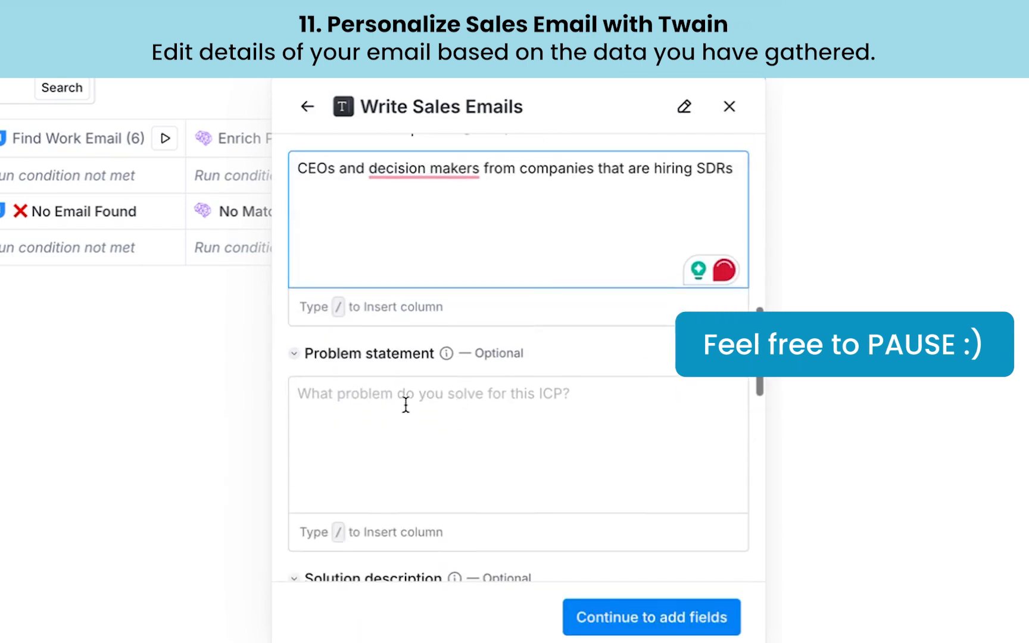
- Set the Problem statement to "Difficulty in finding SDRs that are leveraging AI"
left_click(405, 404)
type("Difficulty in finding SDRs that are leveraging AI")
scroll(404, 405, "down", 2)
left_click(452, 543)
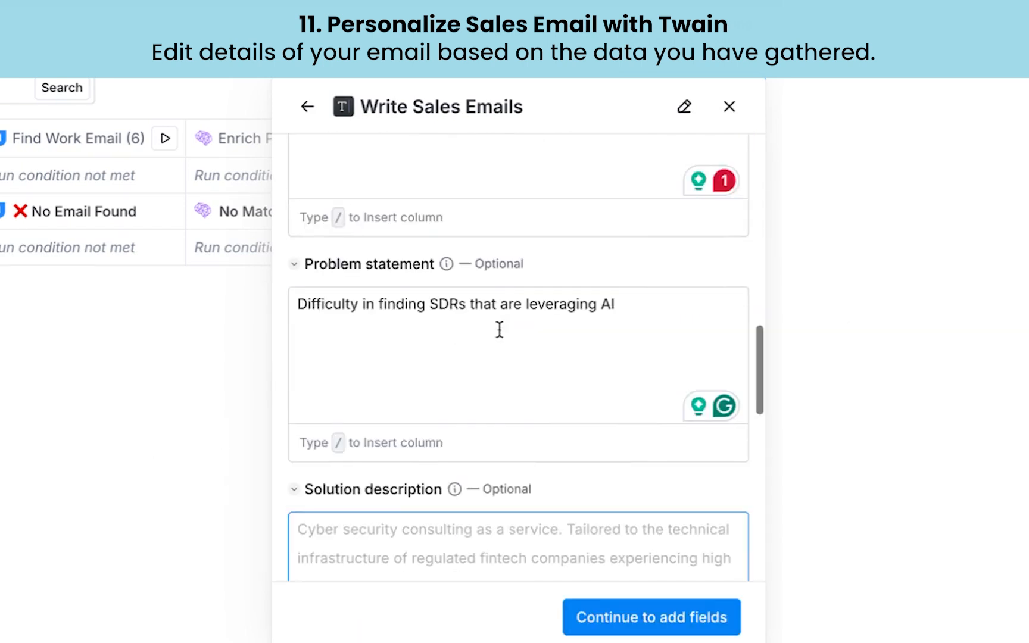
left_click_drag(617, 306, 297, 306)
scroll(394, 494, "down", 1)
- Set the Solution description to "We implement outbound systems for businesses using Clay and AI and this can outperform the work of 5 SDR"
left_click(397, 494)
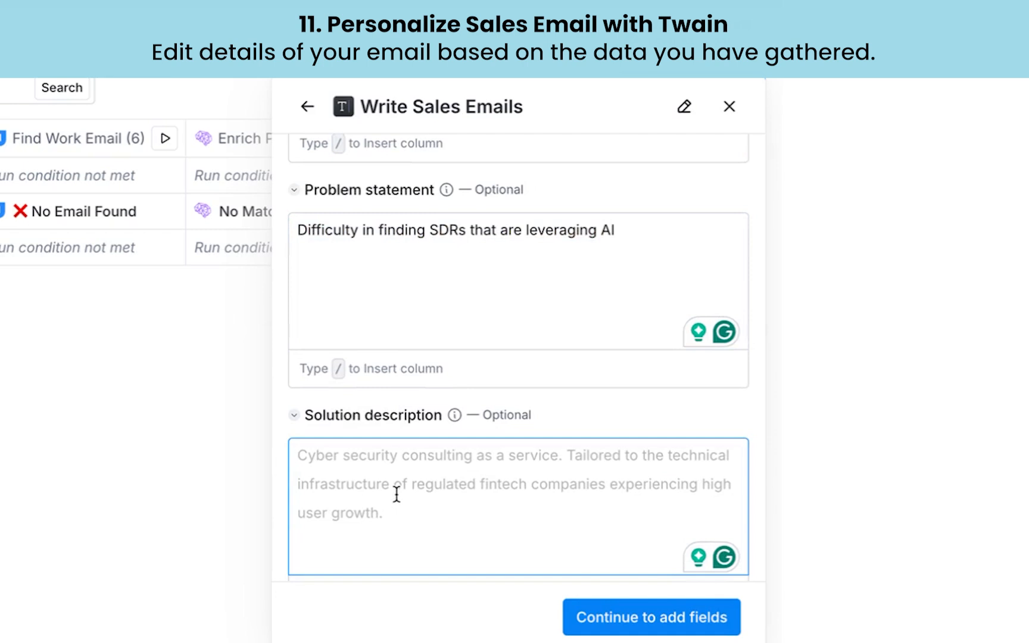
type("We implement outbound systems for businesses using Clay and AI and this can outperform the work of 5 SDR")
left_click_drag(607, 450, 305, 421)
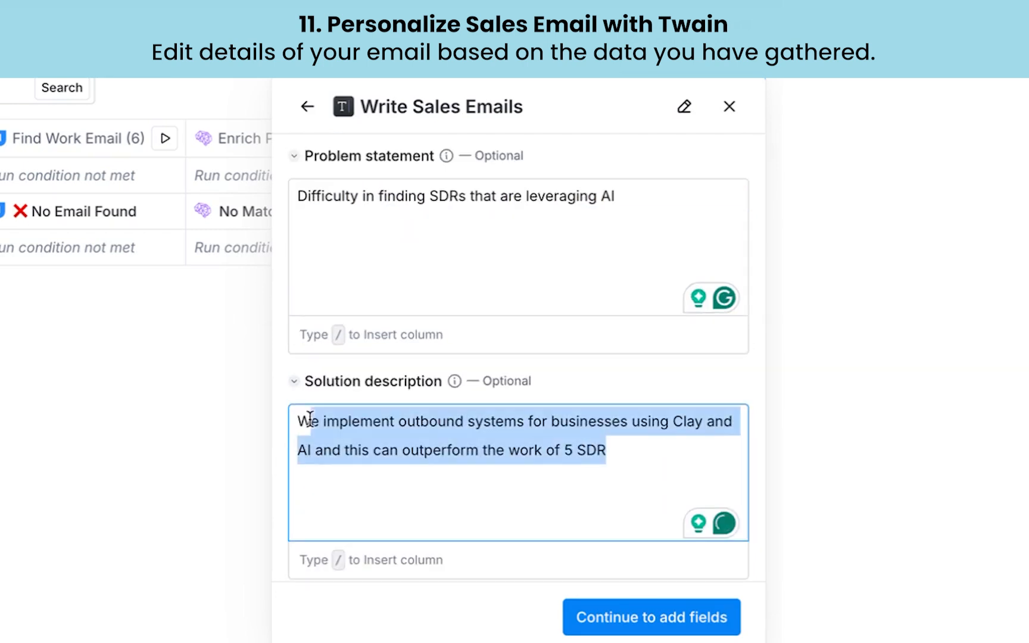
- Leave Results / Social proof and Additional instructions empty, keep Auto-update on, and continue to create the Write Sales Emails column
scroll(363, 416, "down", 2)
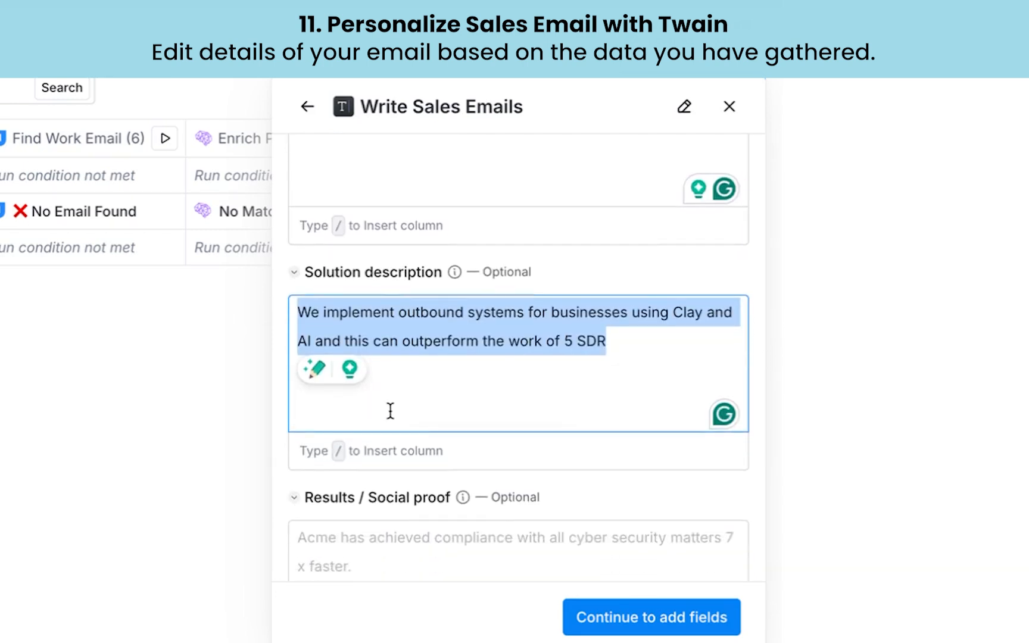
scroll(391, 412, "down", 5)
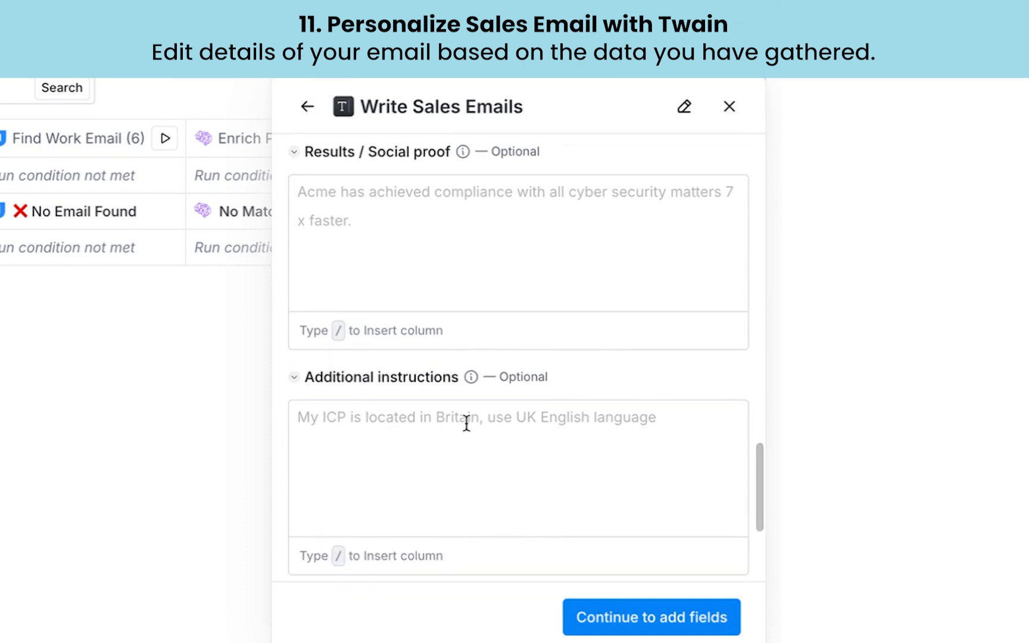
scroll(466, 424, "down", 4)
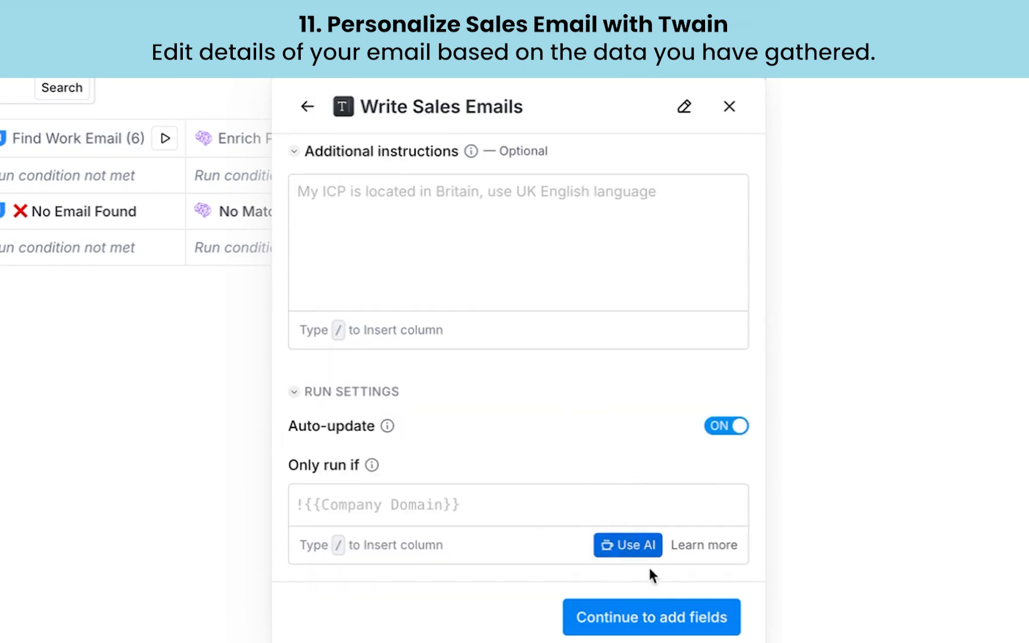
left_click(590, 624)
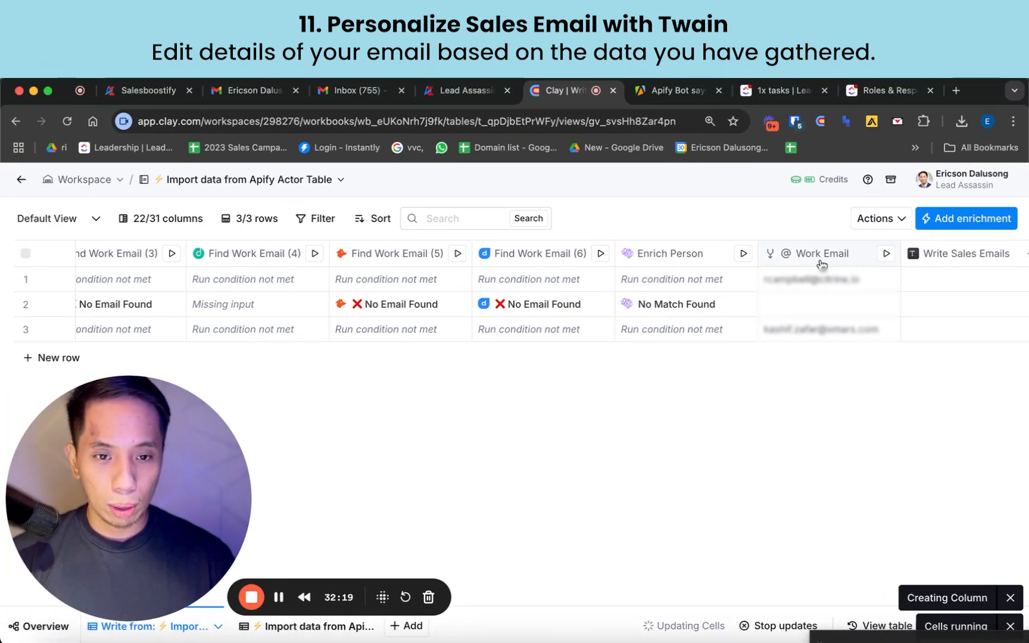
left_click(949, 257)
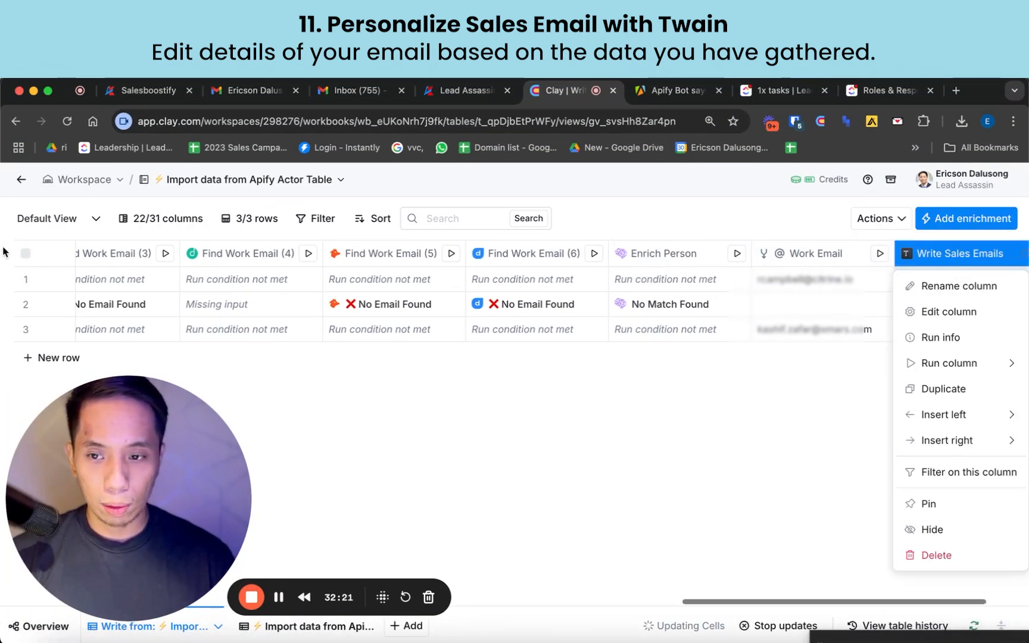
scroll(1025, 340, "right", 2)
left_click(951, 263)
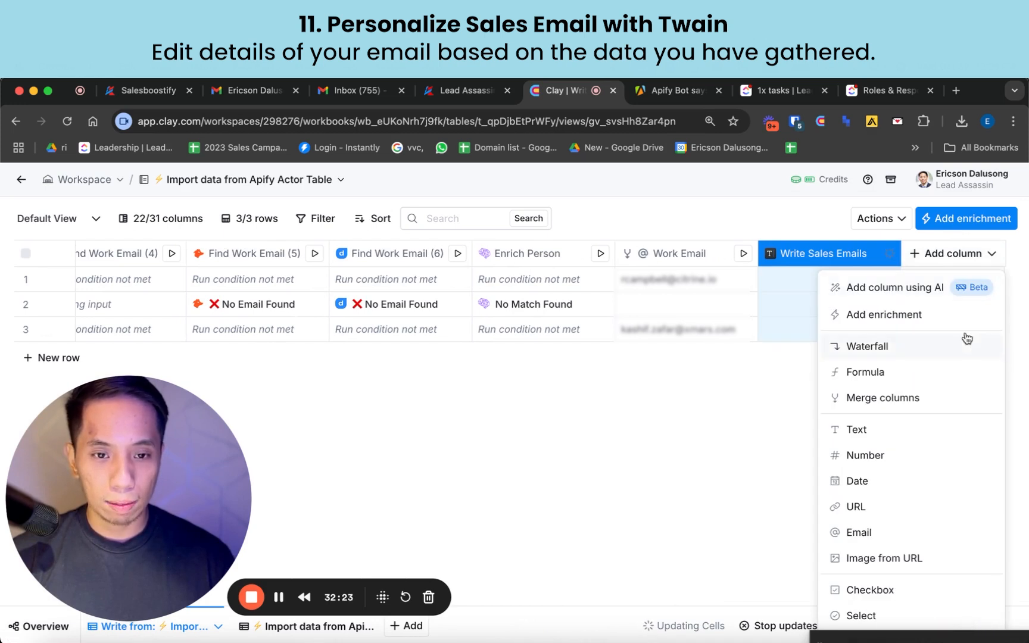
left_click(684, 466)
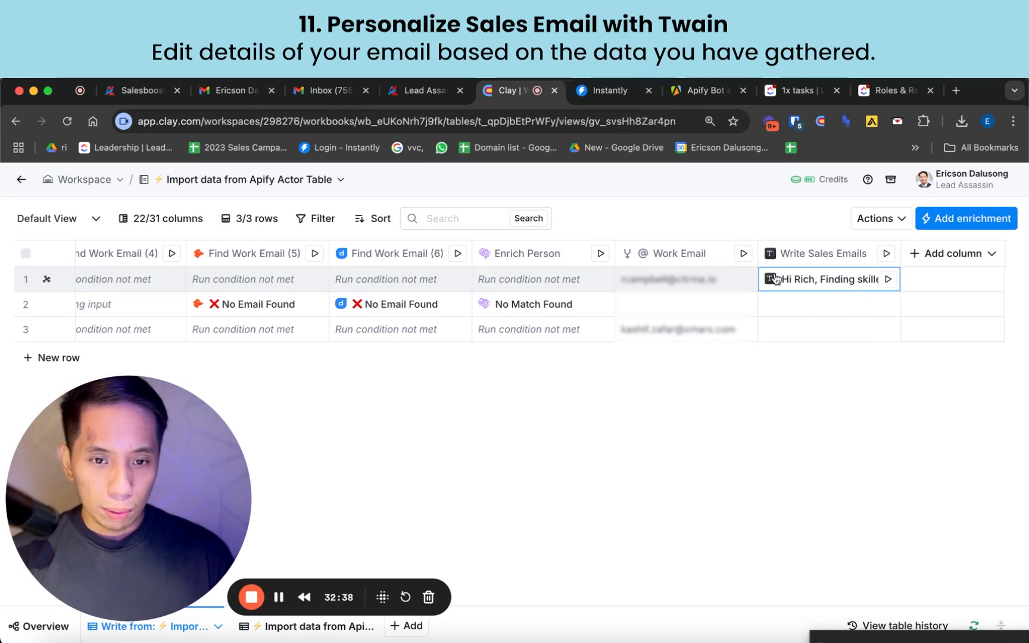
- Read the full sales email generated for the first contact in its cell details, then close them
left_click(803, 280)
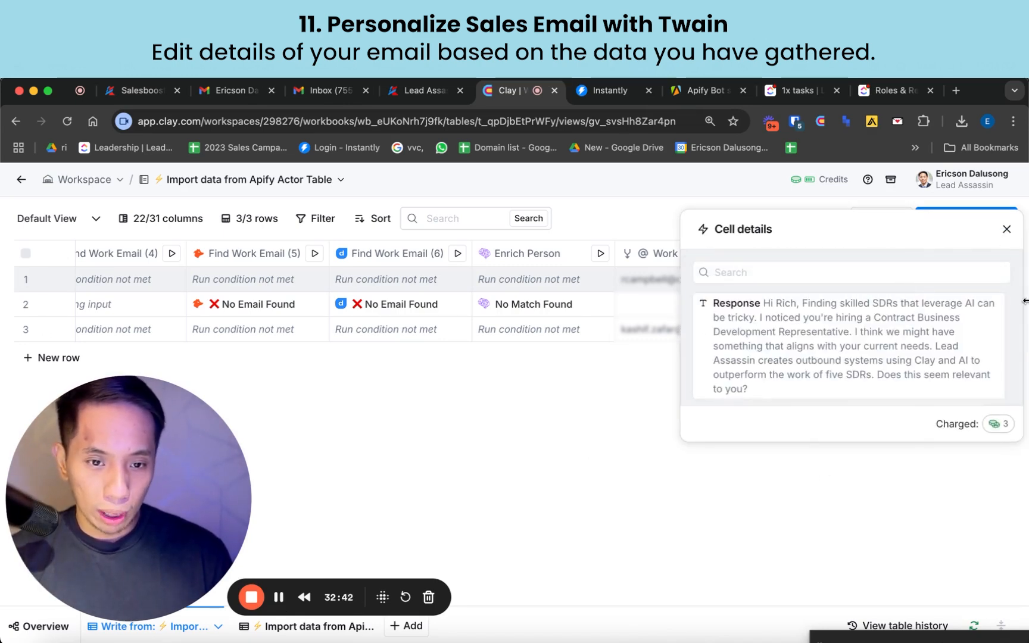
left_click(1007, 230)
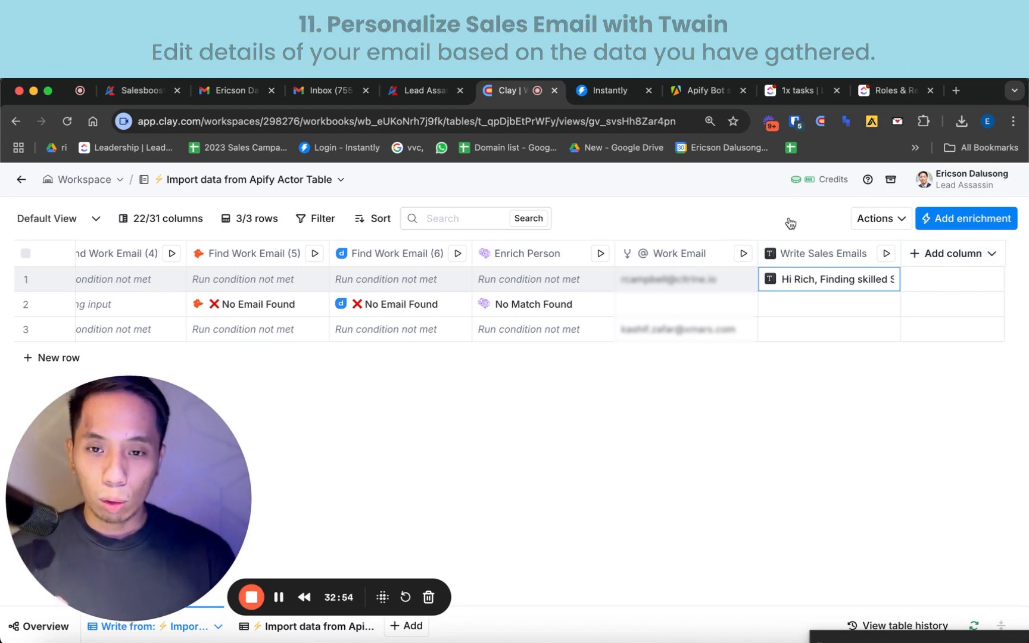
- Switch to Instantly and create a new campaign named "SDR campaign"
left_click(593, 91)
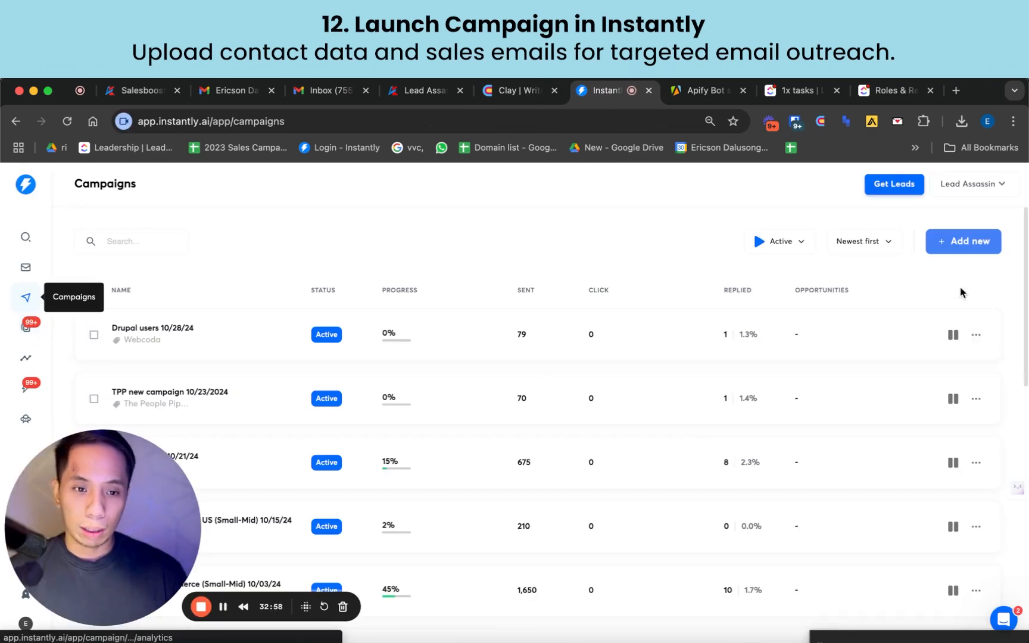
left_click(966, 248)
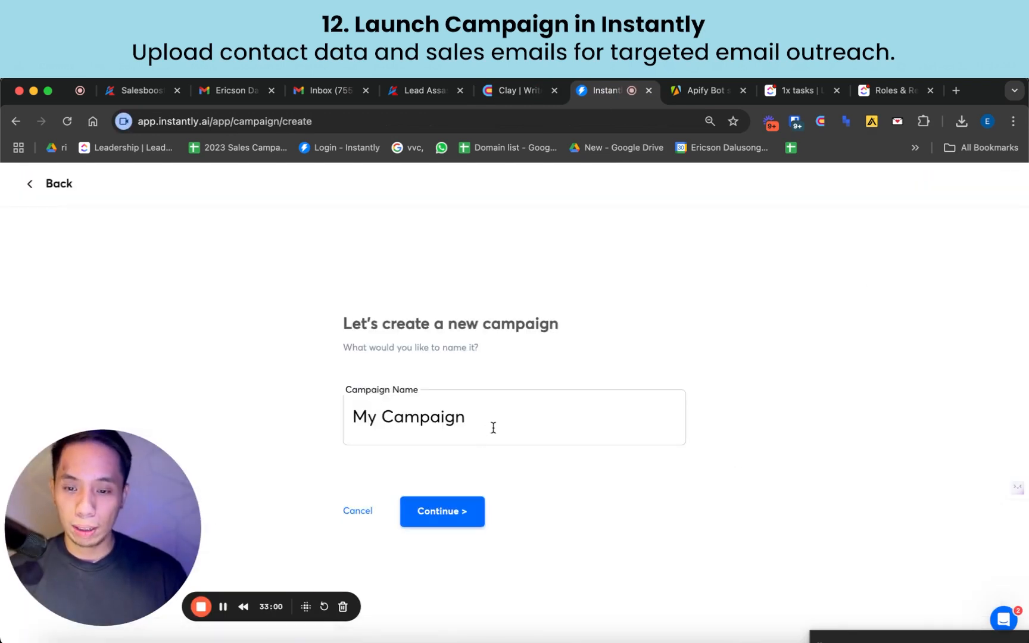
left_click_drag(491, 427, 249, 417)
type("SD")
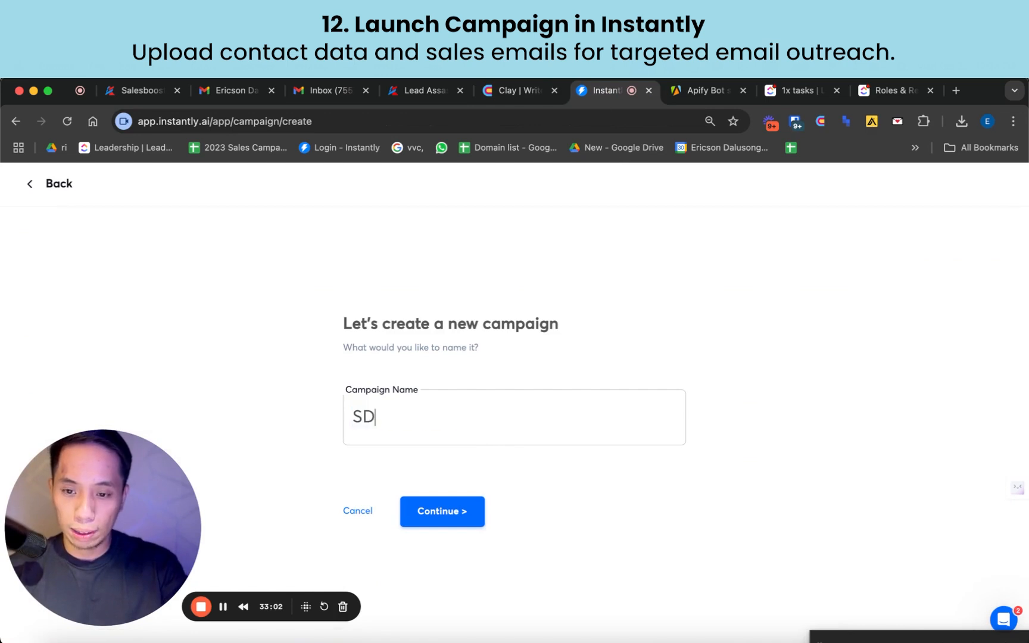
type("R campai")
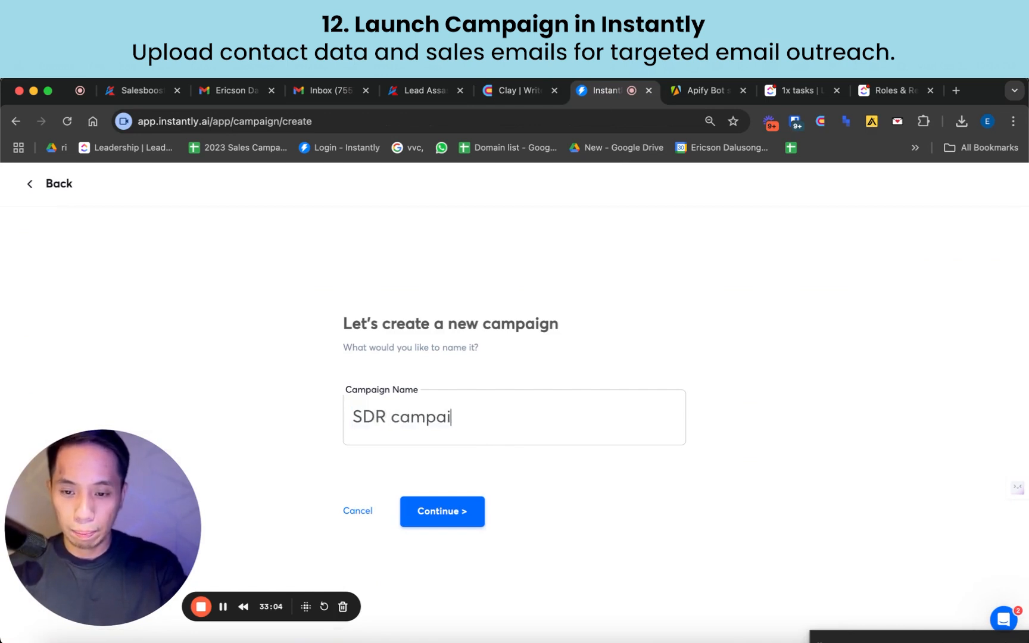
type("gn")
left_click(440, 512)
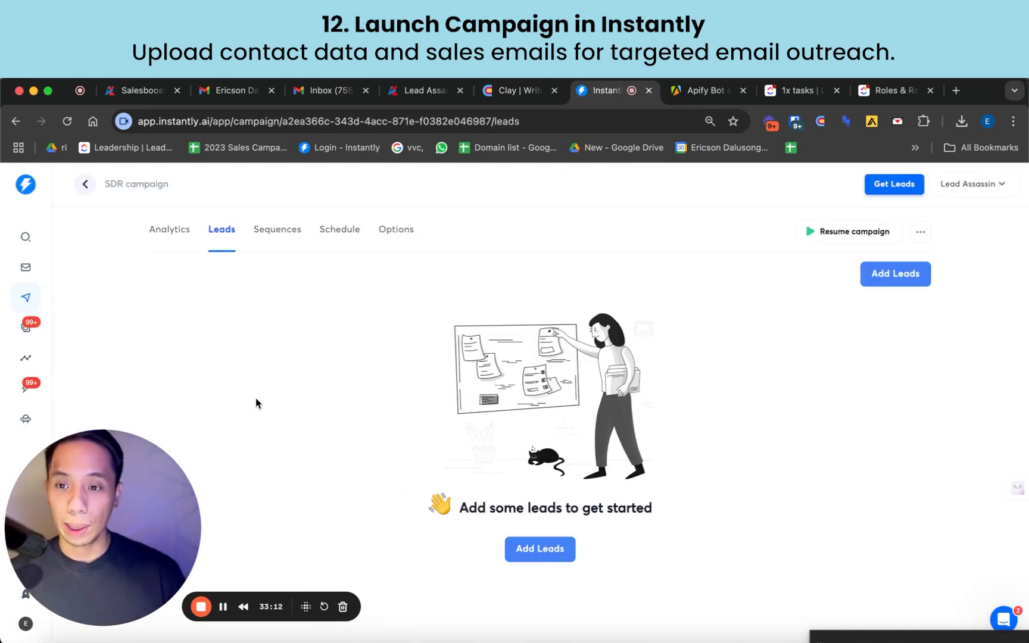
- In the campaign's sequence, give step 1 the subject {{Position}} and a body of {{Twain}}, "Best," and {{accountSignature}}
left_click(294, 233)
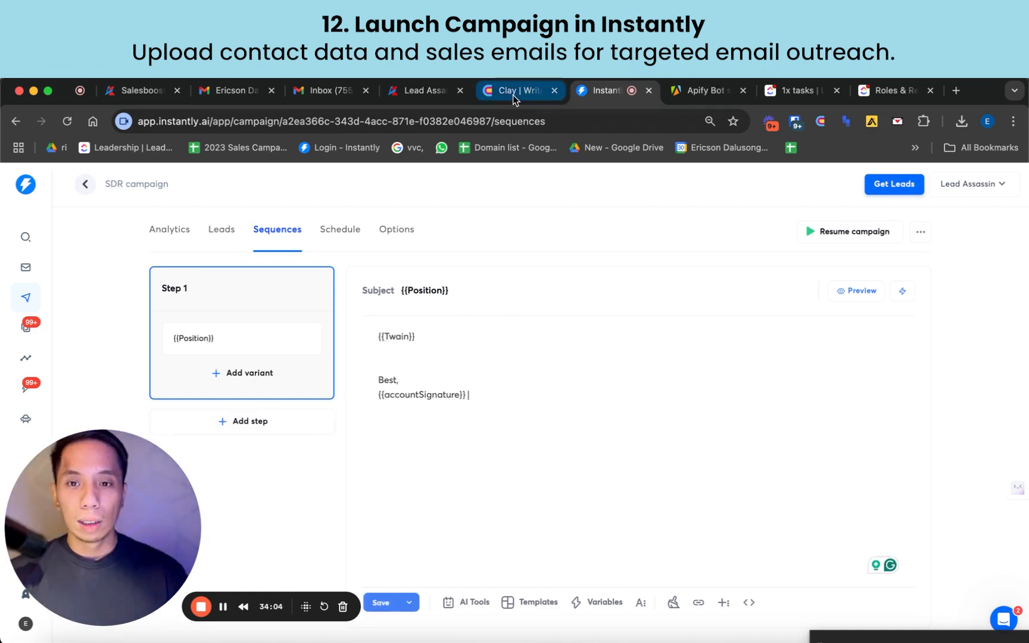
- Switch back to Clay, start another enrichment column, search for "instanty" and choose Instantly's Add Lead to Campaign
left_click(513, 92)
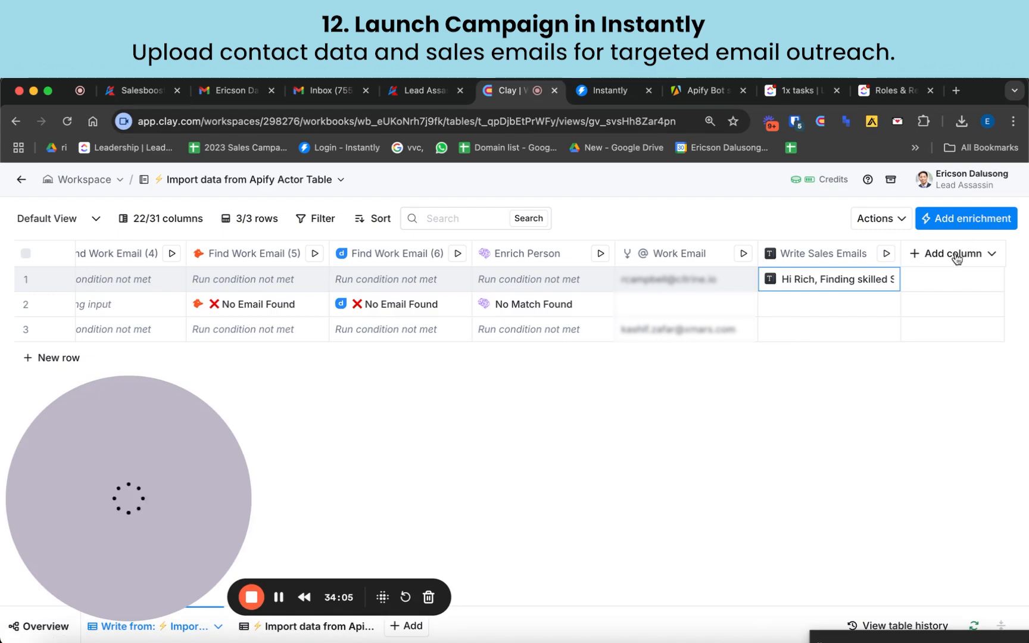
left_click(959, 257)
left_click(906, 316)
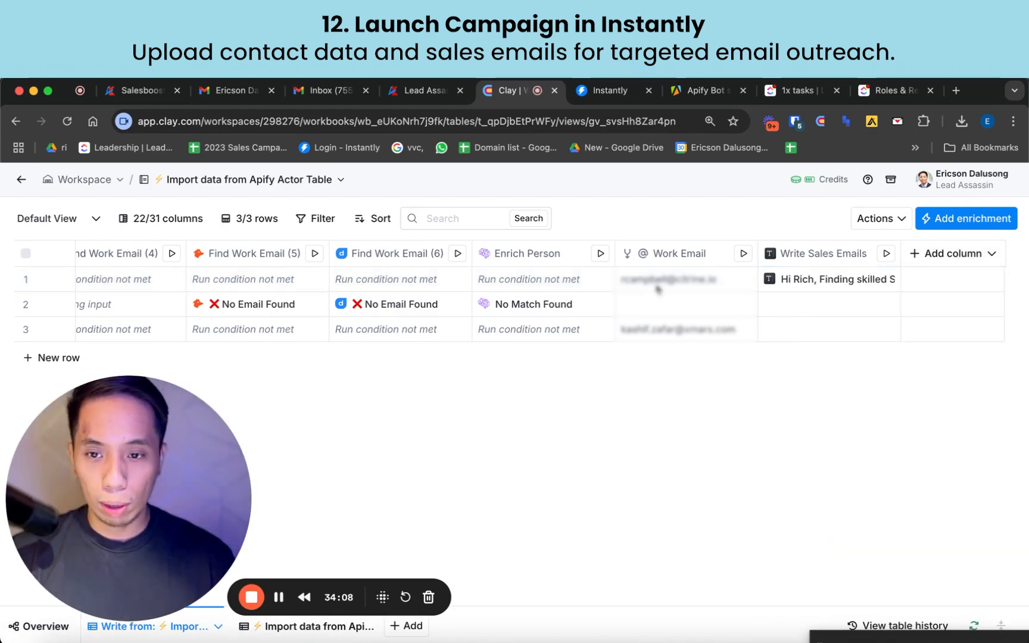
type("instanty")
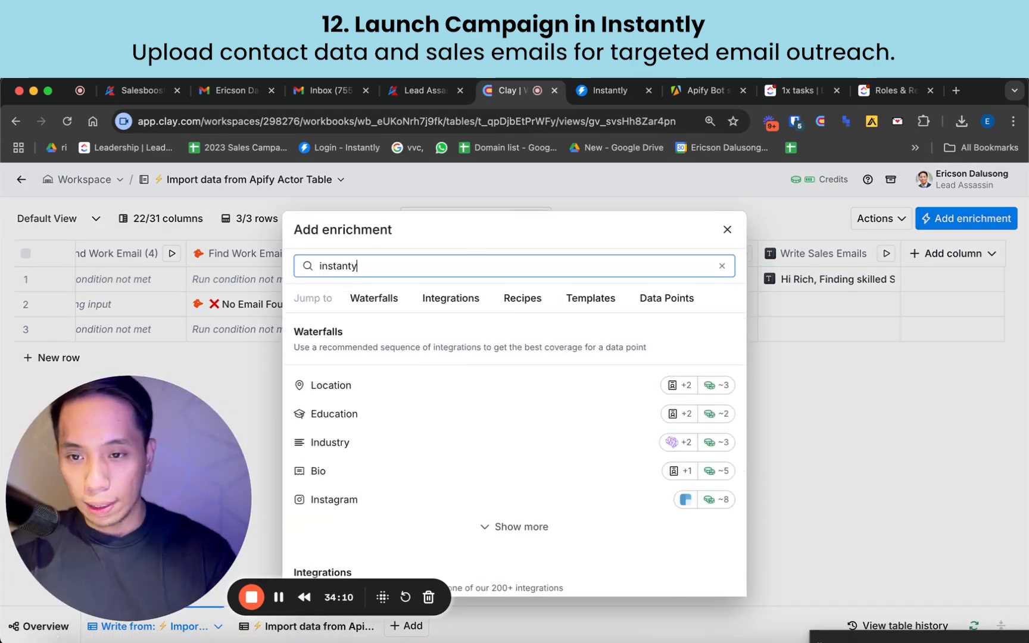
left_click(422, 543)
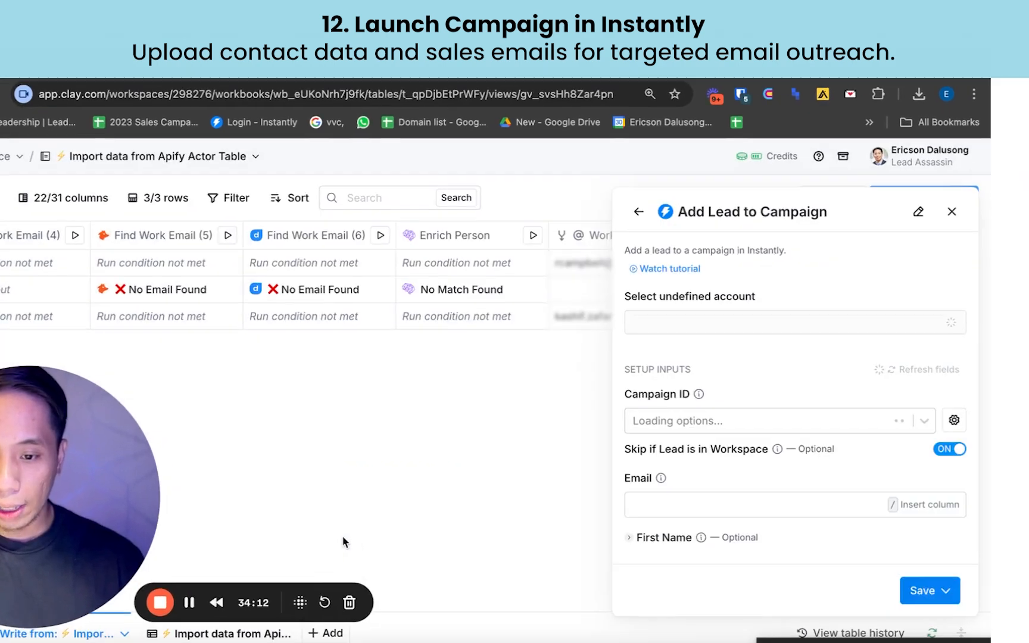
- Target the SDR campaign for the added leads and map the Email field to the Work Email column
left_click(718, 421)
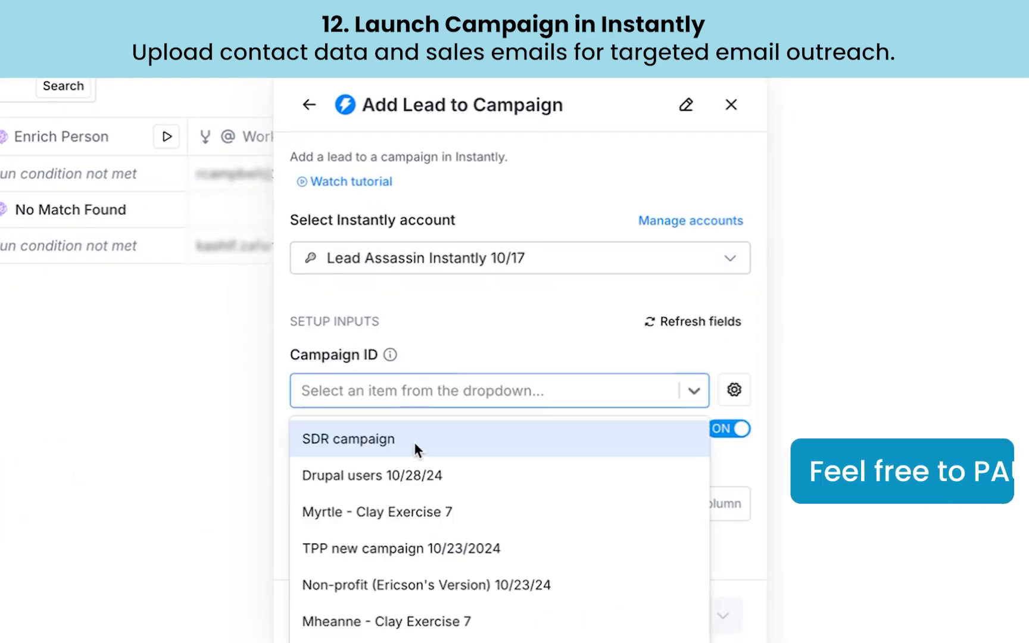
left_click(414, 442)
left_click(413, 444)
type("/")
left_click(393, 608)
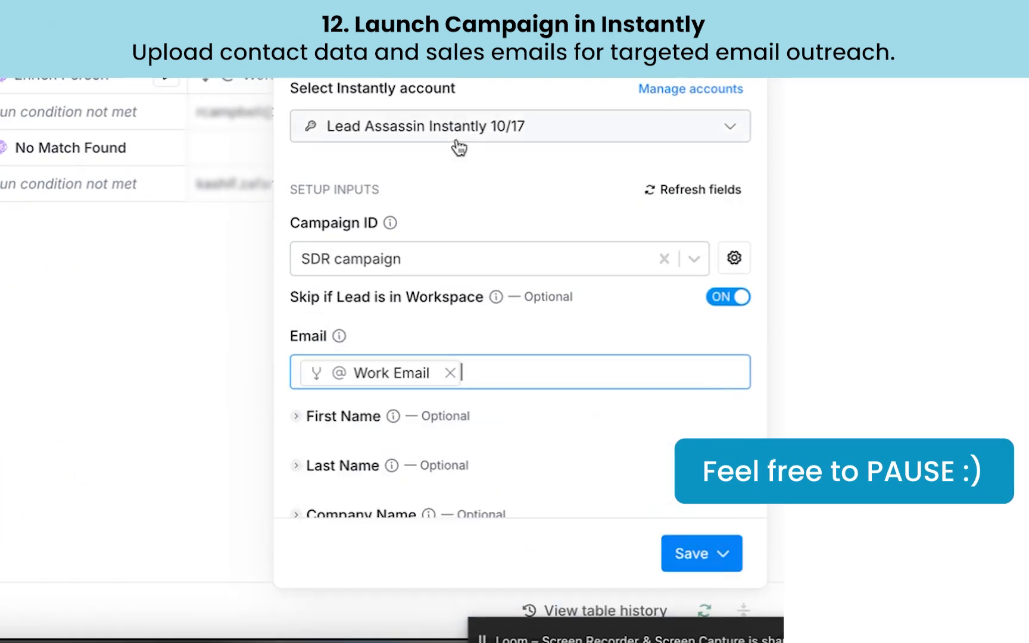
- Map the optional First Name field to the first_name column and Last Name to the last_name column
left_click(352, 342)
left_click(378, 384)
type("/")
left_click(387, 422)
left_click(352, 402)
left_click(370, 442)
left_click(399, 516)
- Map the optional Company Name field to the Company column
scroll(411, 443, "down", 3)
left_click(351, 308)
type("/c")
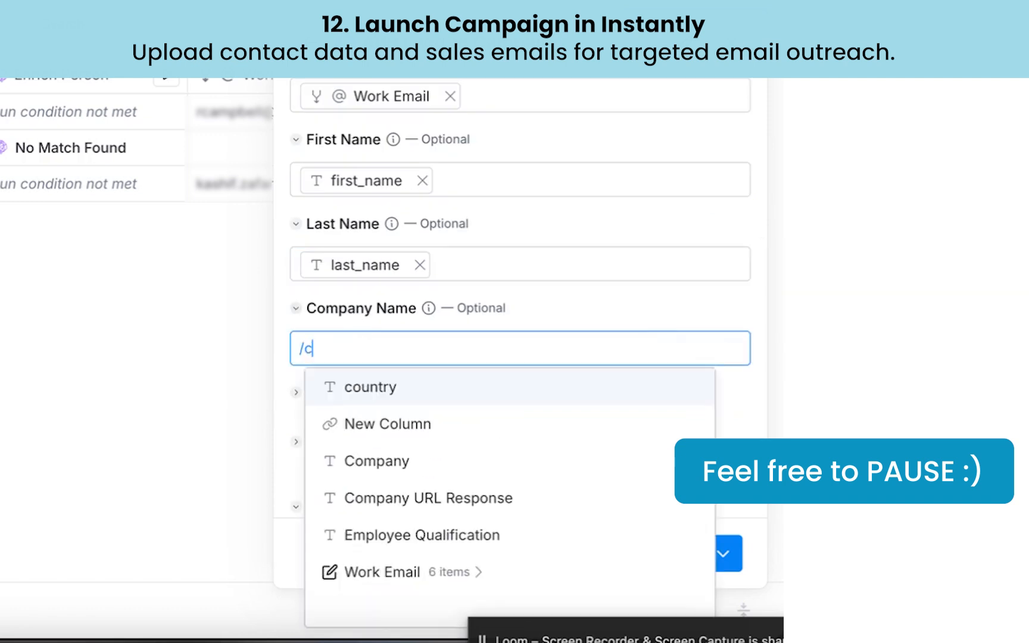
left_click(378, 461)
- Define a custom variable named Position that takes its value from the Position Name column
scroll(377, 441, "down", 3)
left_click(327, 291)
triple_click(370, 331)
type("Position")
key("Tab")
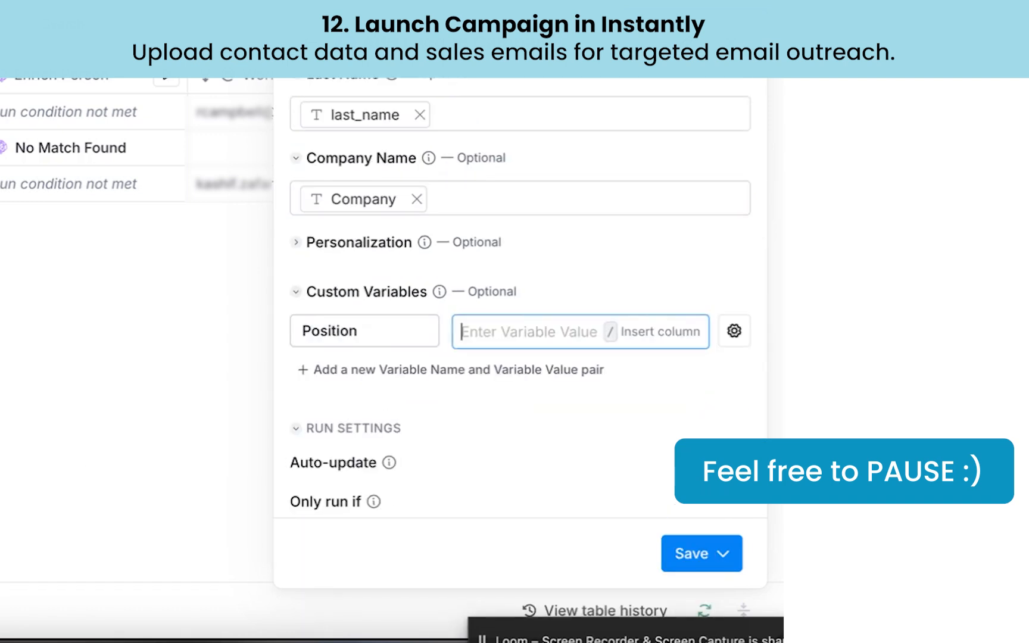
type("/")
left_click(379, 563)
- Add a custom variable named Twain that takes its value from the response item of Write Sales Emails
left_click(367, 369)
type("Twain")
key("Tab")
type("/")
scroll(465, 530, "down", 5)
left_click(464, 535)
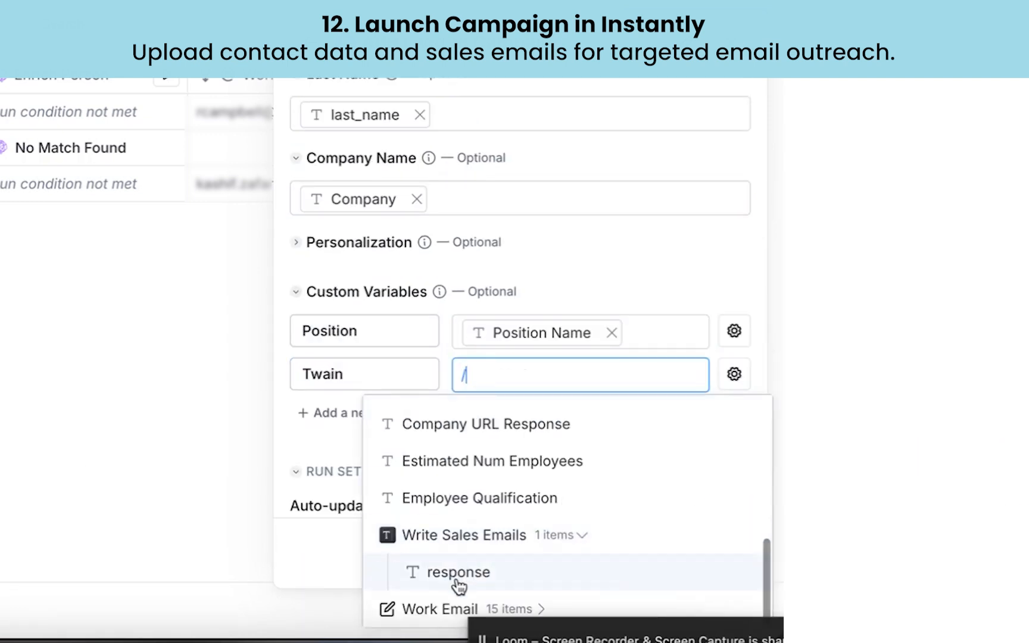
left_click(457, 575)
- Add a third custom variable named website that takes its value from the Url column
scroll(429, 382, "down", 3)
left_click(411, 278)
type("/")
key("Tab")
type("/")
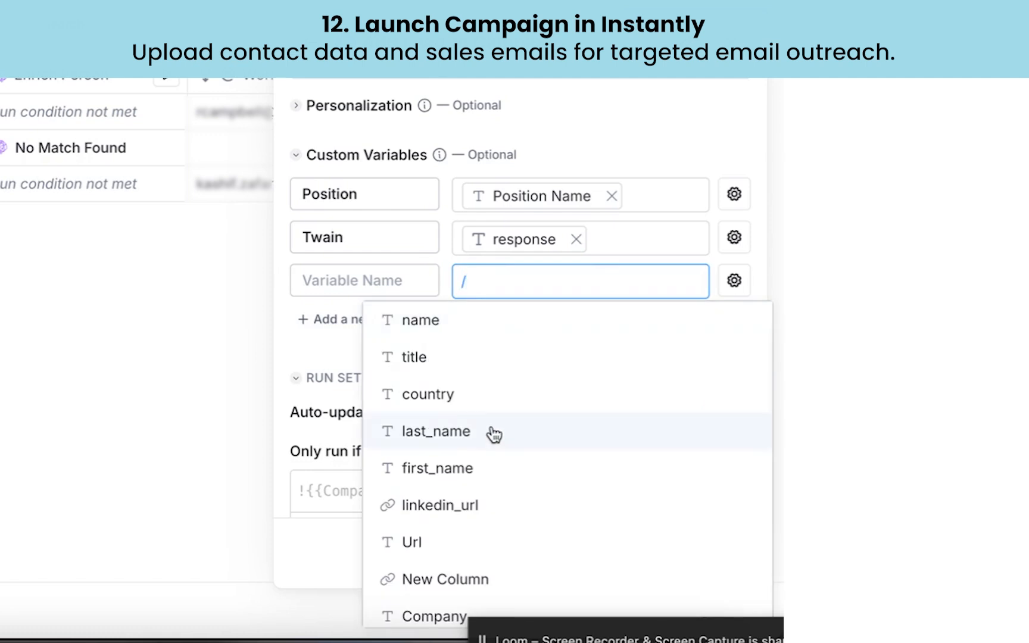
left_click(406, 476)
left_click(351, 289)
left_click(404, 320)
left_click(515, 324)
type("/")
scroll(515, 462, "down", 3)
left_click(736, 325)
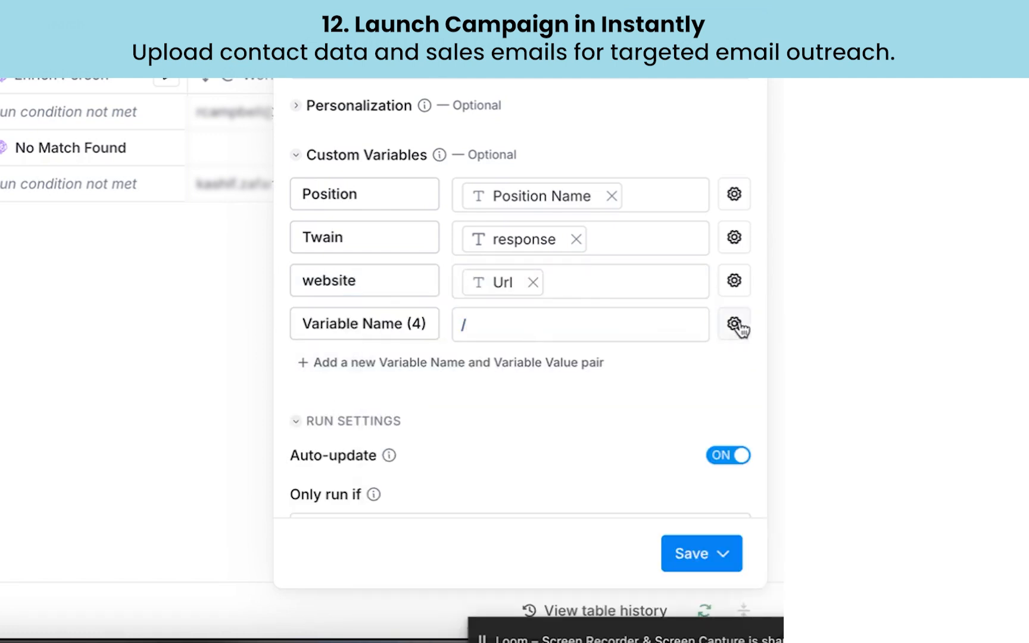
left_click(643, 552)
- Save the Add Lead to Campaign column without running it
scroll(458, 429, "down", 2)
left_click(692, 554)
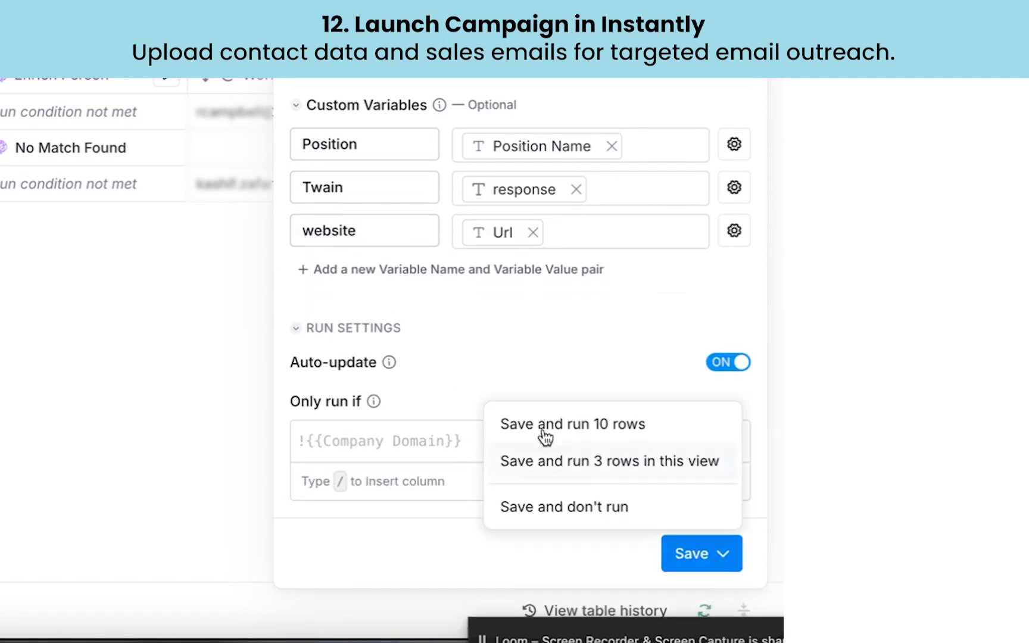
left_click(551, 508)
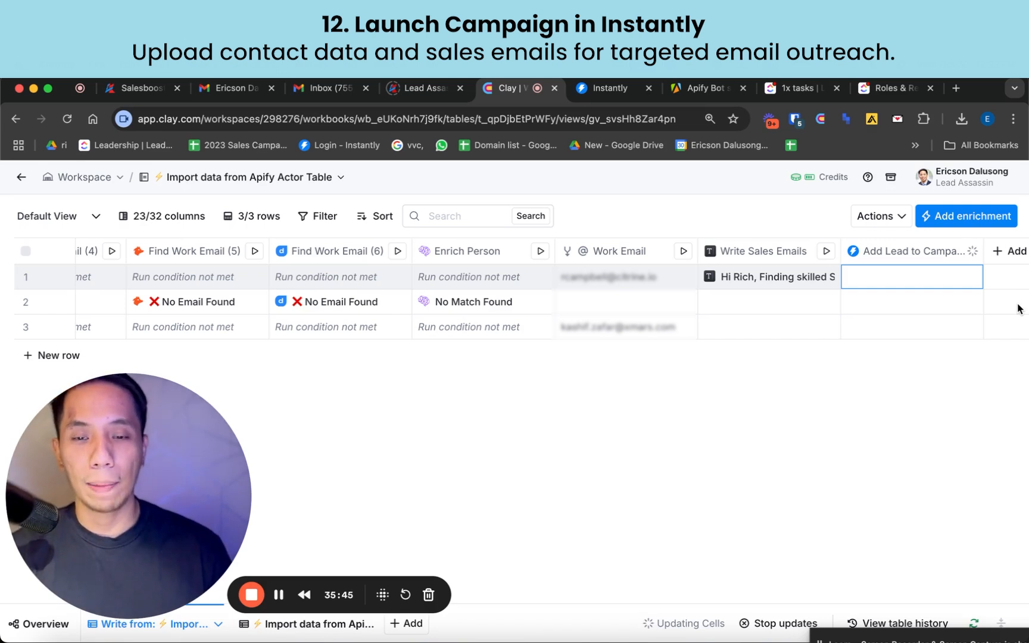
left_click(892, 253)
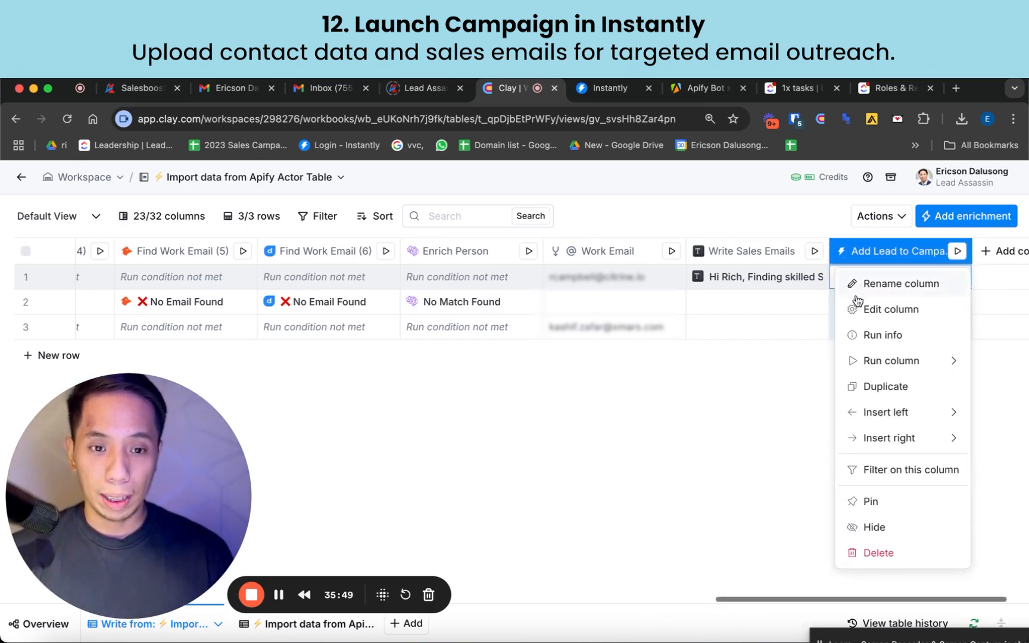
left_click(829, 309)
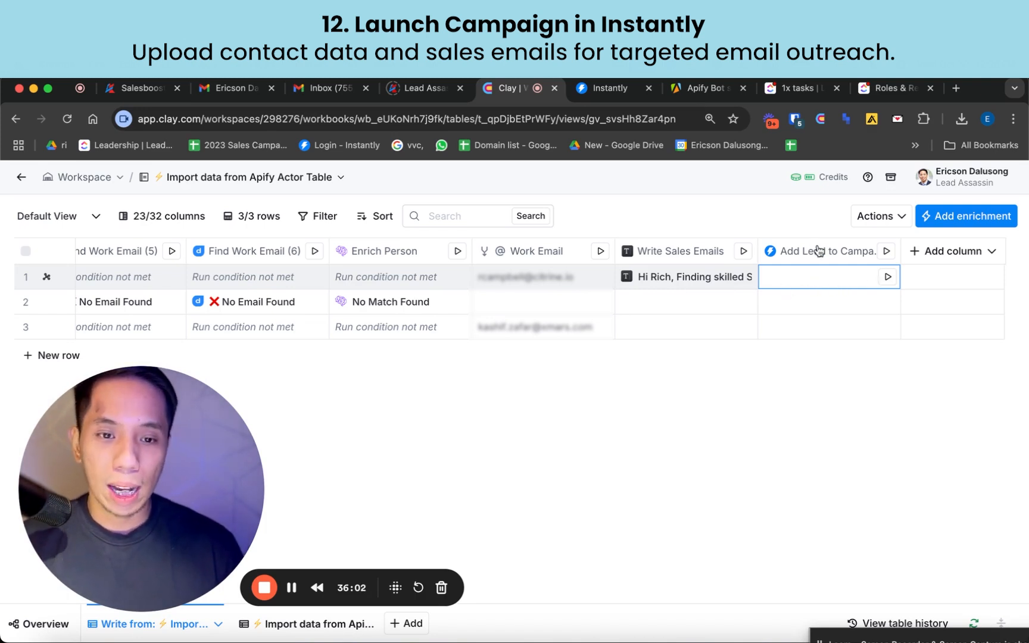
- Switch to Instantly and preview the step 1 email from the SDR campaign's sequence
left_click(610, 95)
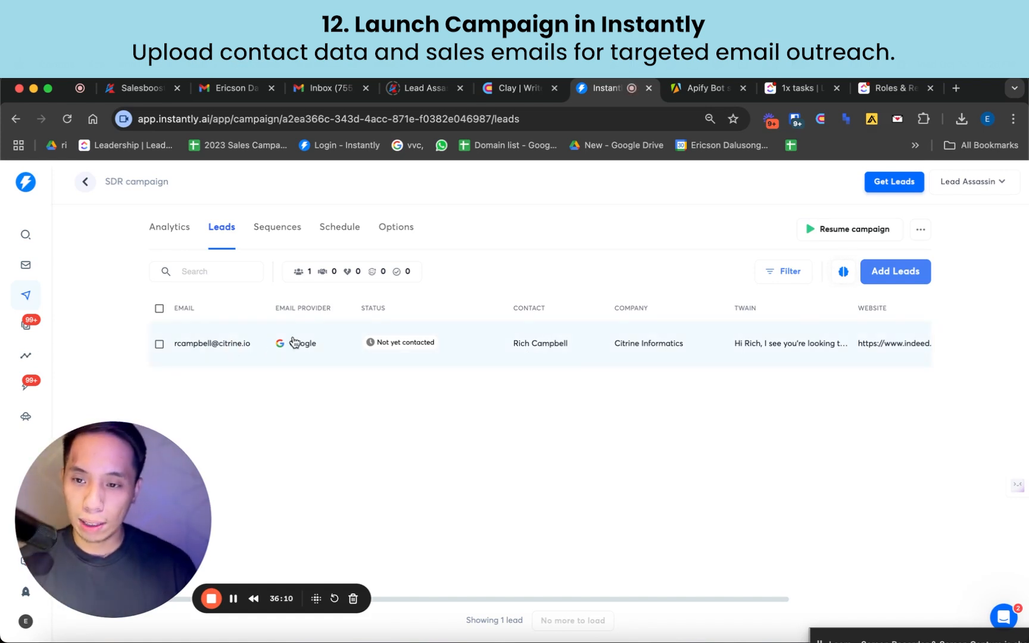
left_click(285, 232)
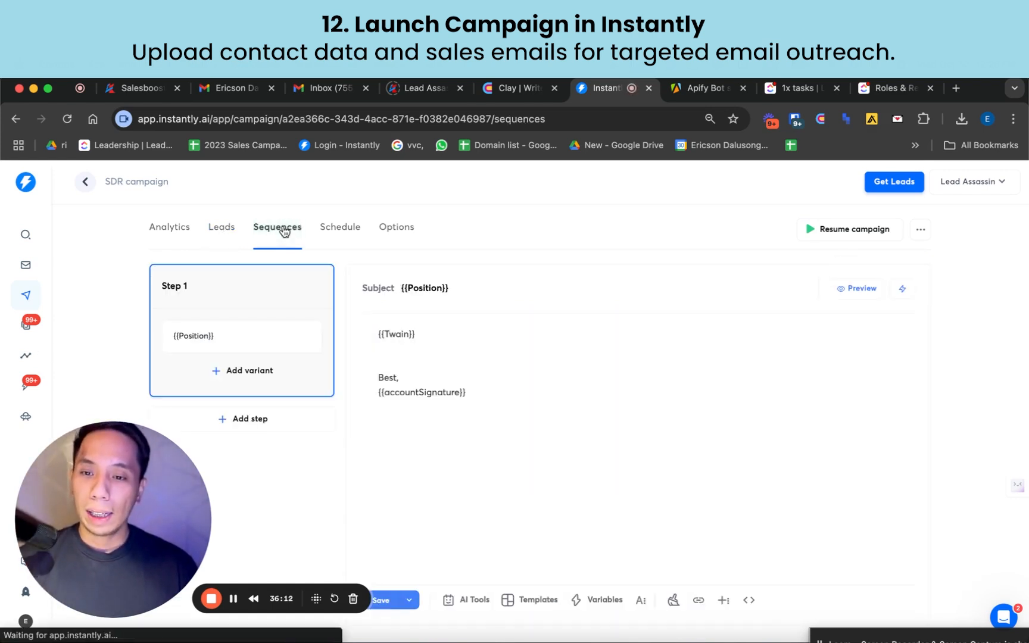
left_click(846, 291)
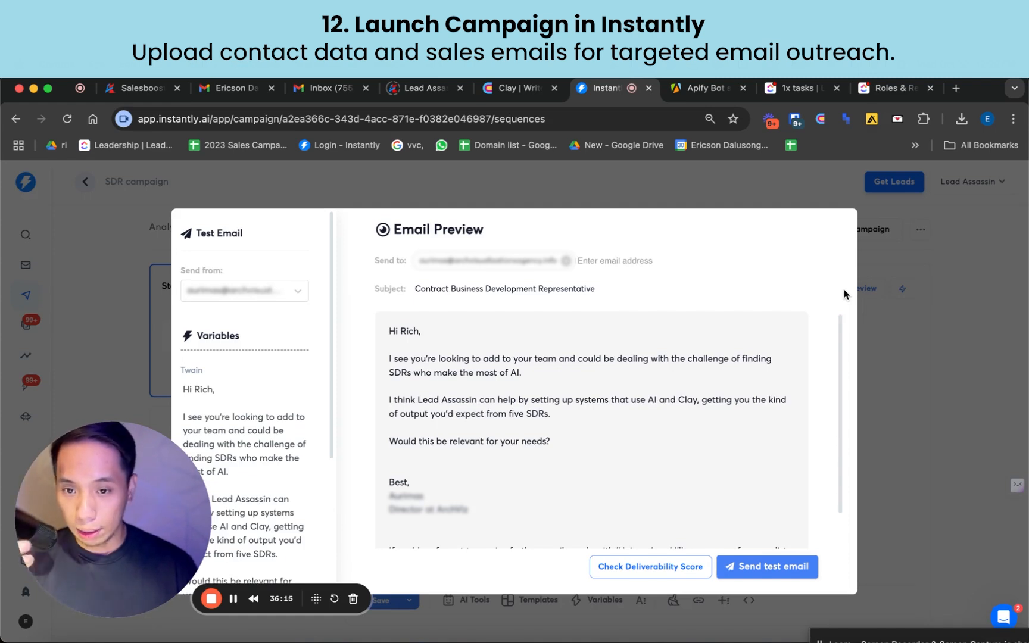
- Examine the subject line, body text and closing signature in the email preview
left_click_drag(597, 290, 476, 291)
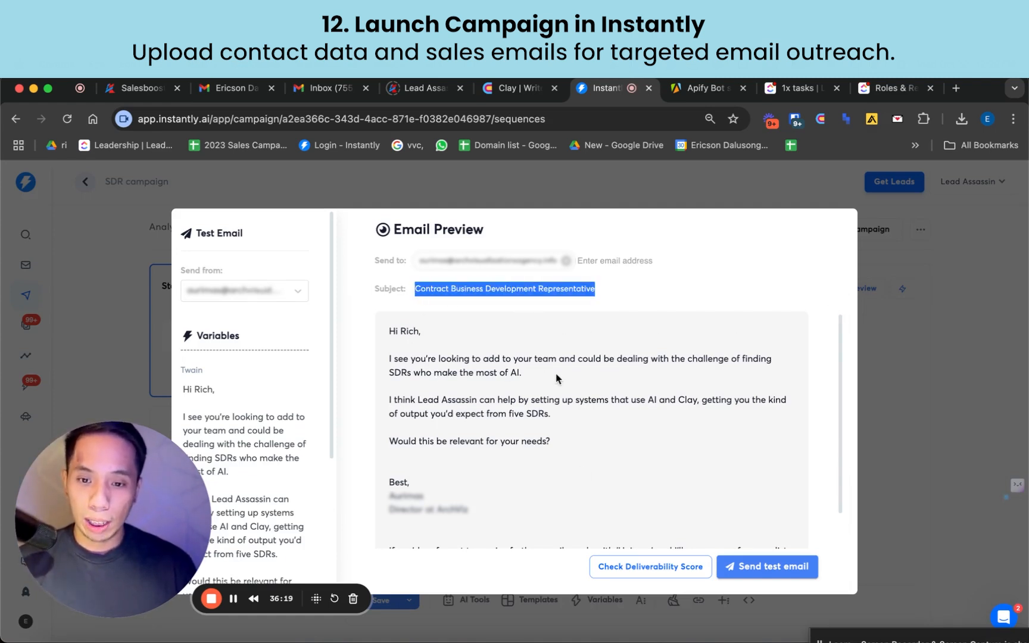
left_click_drag(643, 439, 421, 358)
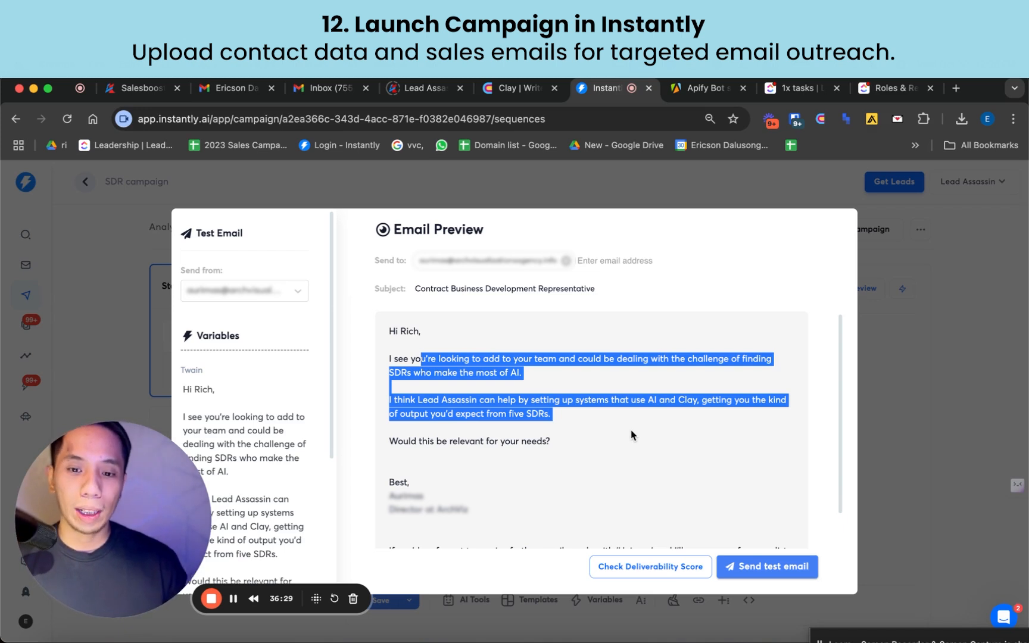
left_click_drag(632, 434, 369, 369)
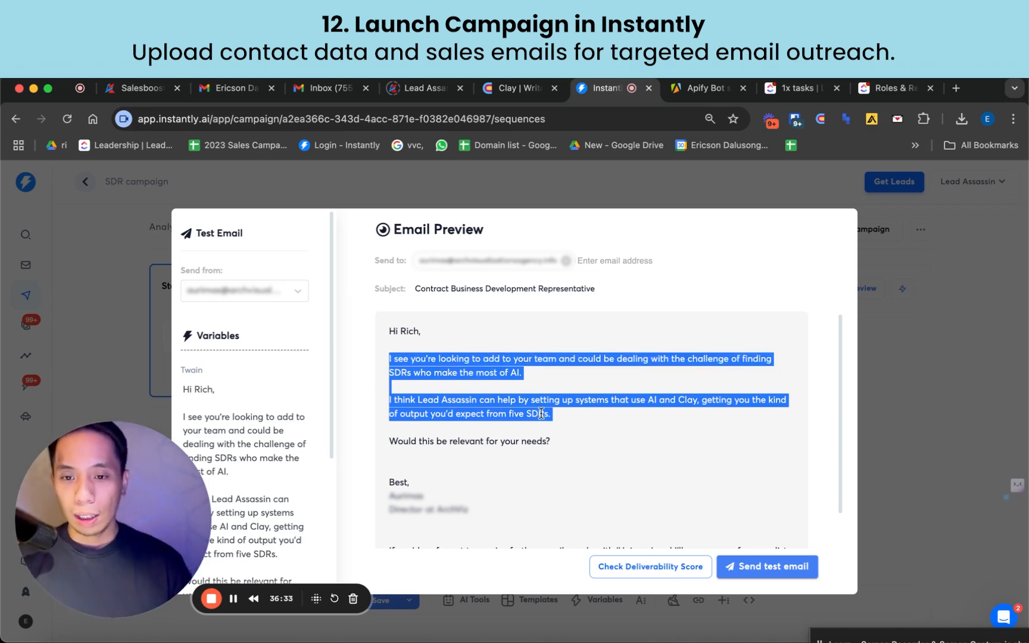
left_click(582, 457)
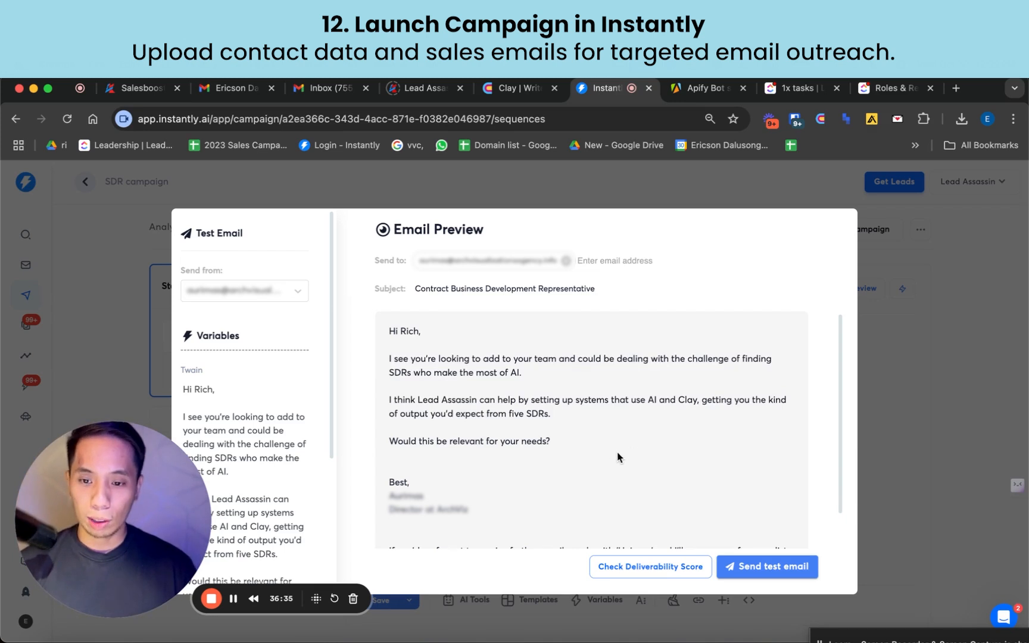
scroll(616, 452, "down", 2)
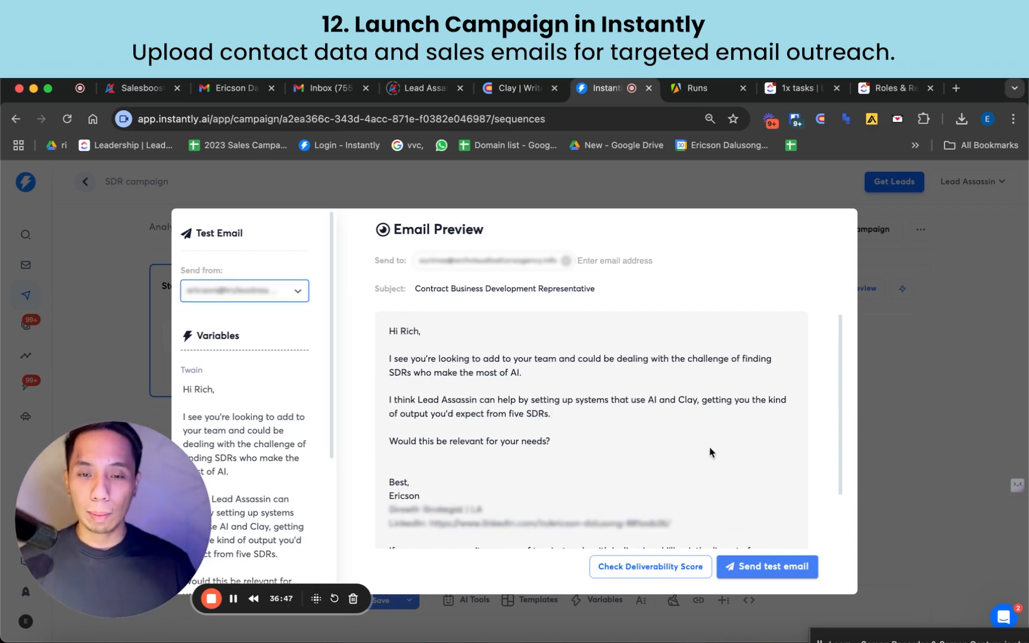
scroll(711, 452, "down", 2)
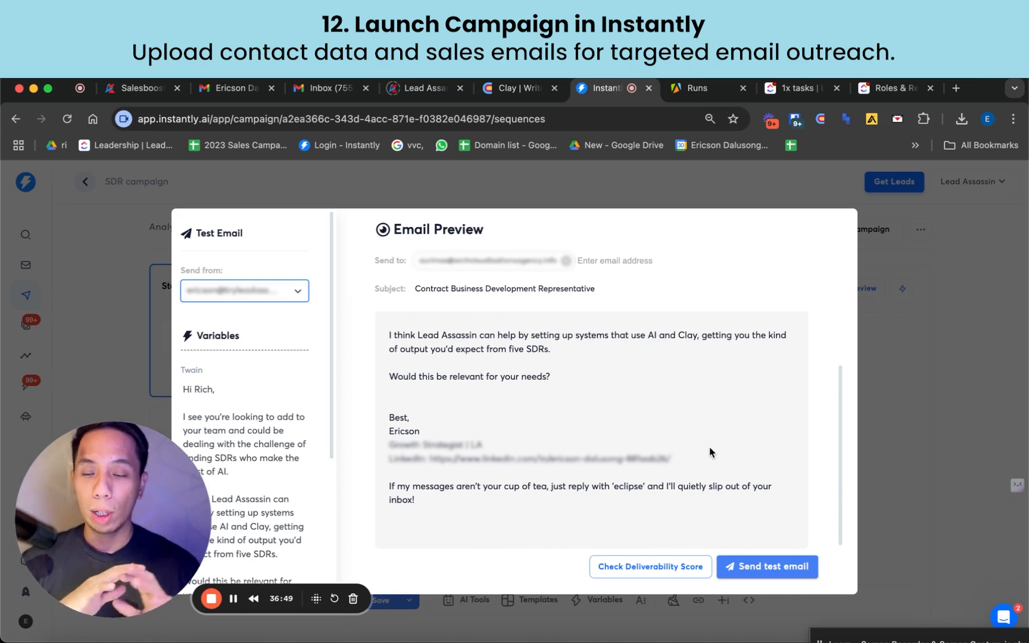